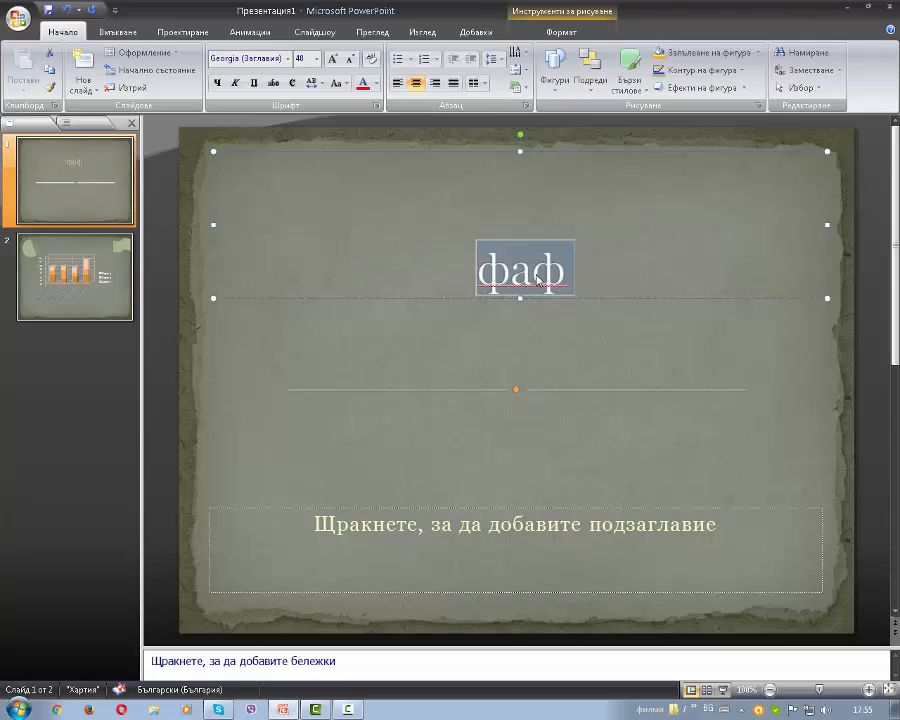
# - Try 2.5 line spacing on the title text "фаф" and set the spacing back to 1.0
pyautogui.moveTo(582, 251); pyautogui.dragTo(486, 236)
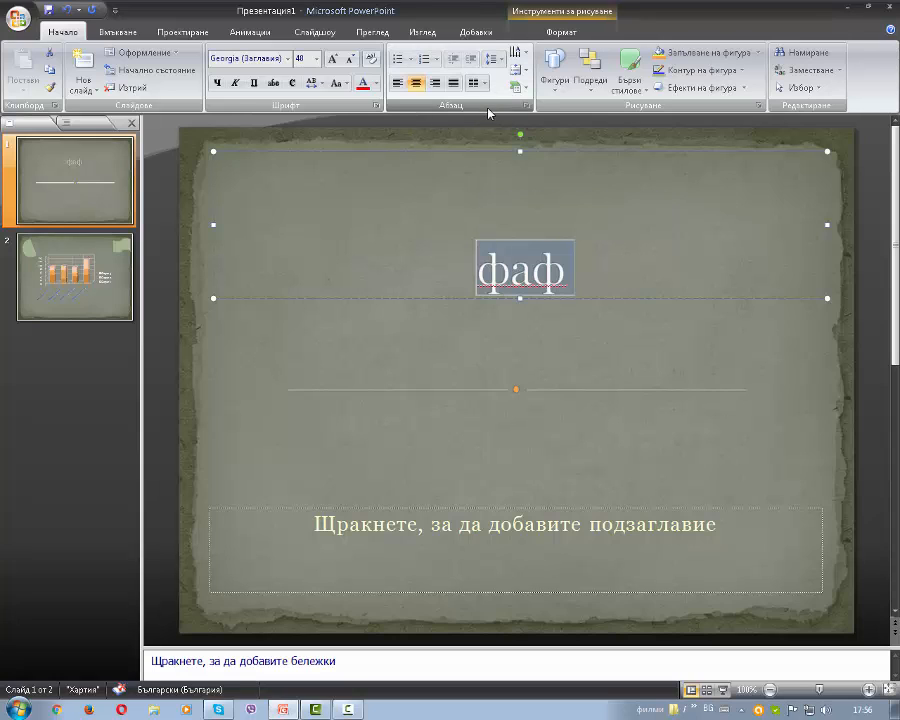
pyautogui.click(491, 60)
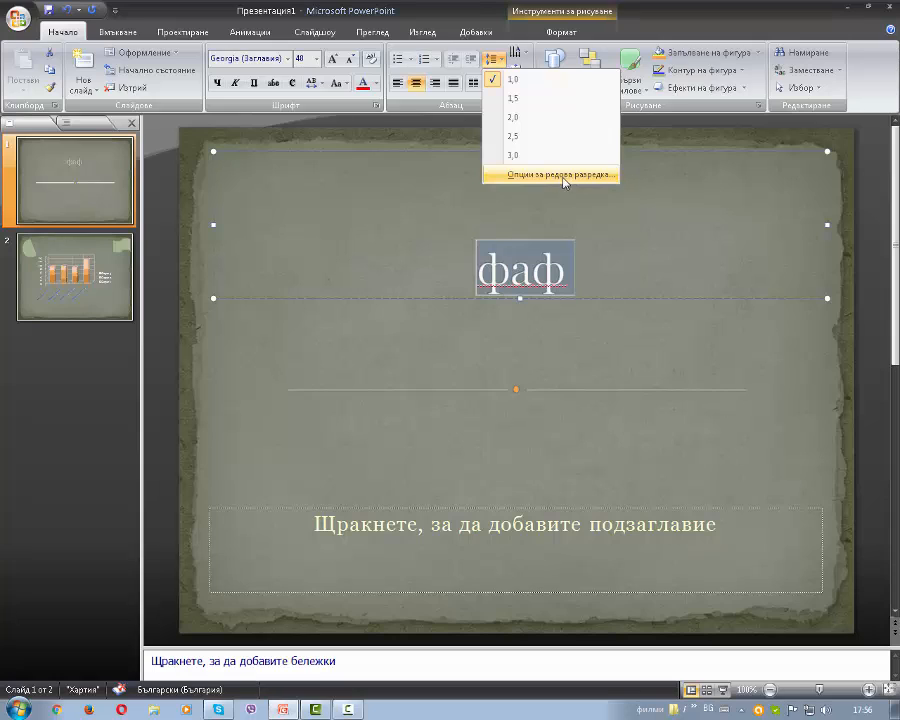
pyautogui.click(675, 172)
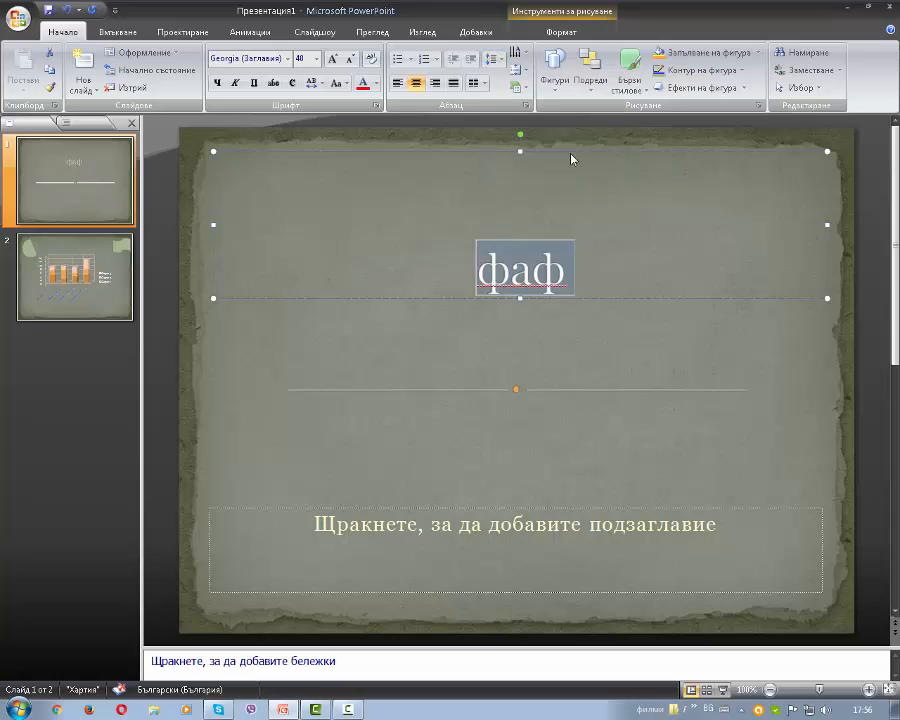
pyautogui.click(492, 59)
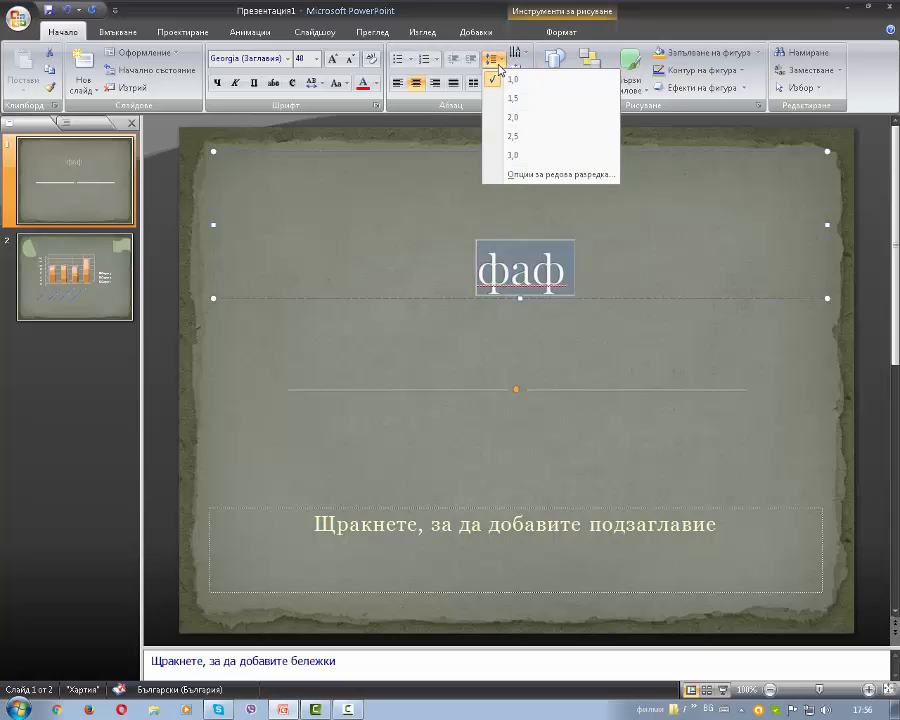
pyautogui.click(524, 137)
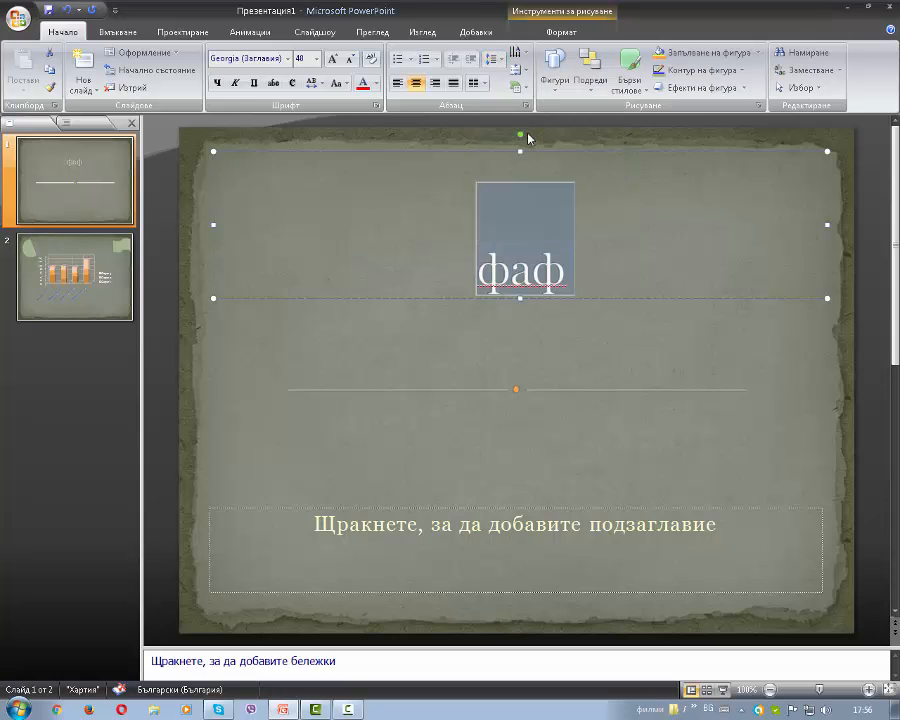
pyautogui.click(492, 59)
pyautogui.click(518, 78)
# - Try the 90°, 270° and stacked text directions on the title and restore the horizontal direction
pyautogui.click(516, 54)
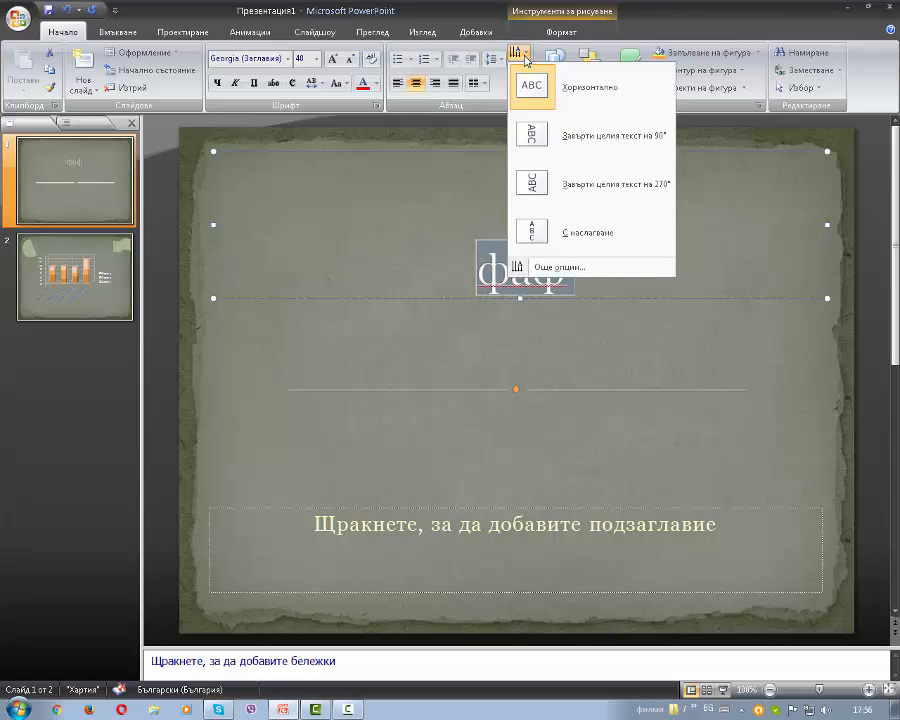
pyautogui.click(585, 135)
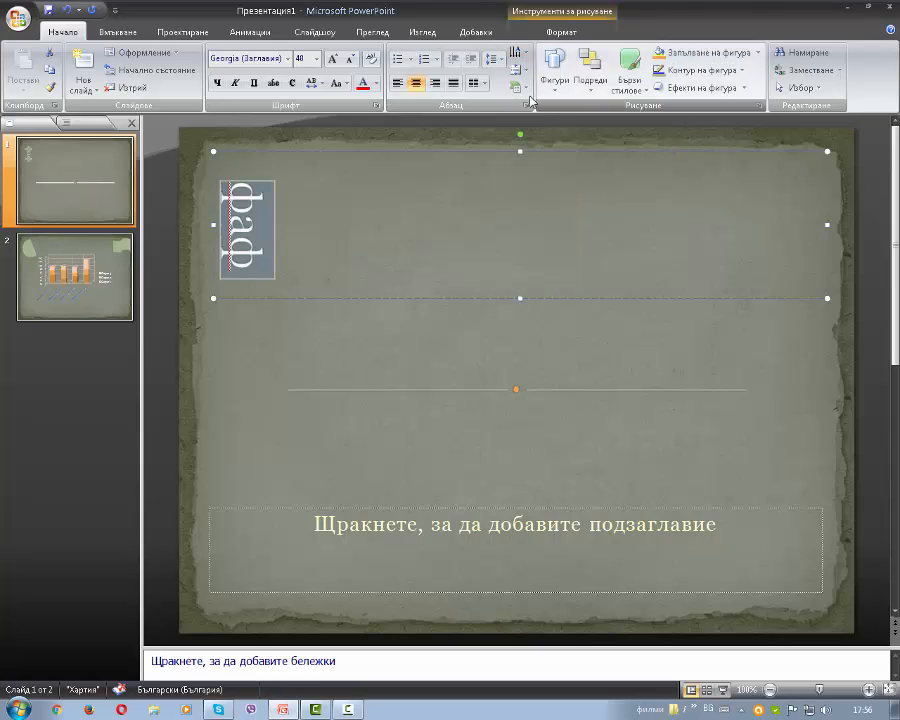
pyautogui.click(516, 54)
pyautogui.click(545, 184)
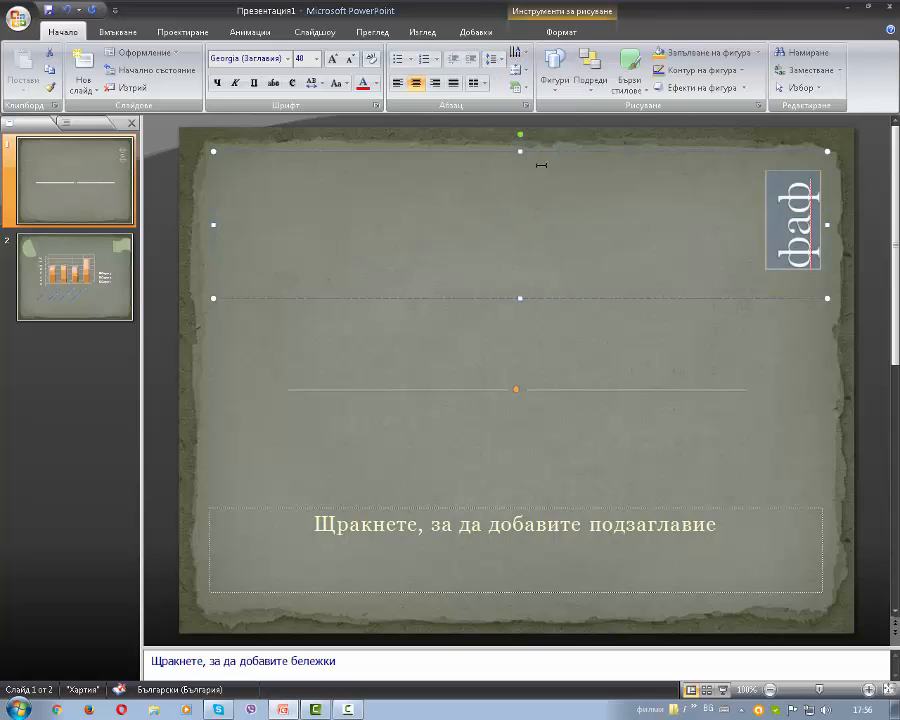
pyautogui.click(496, 60)
pyautogui.click(516, 54)
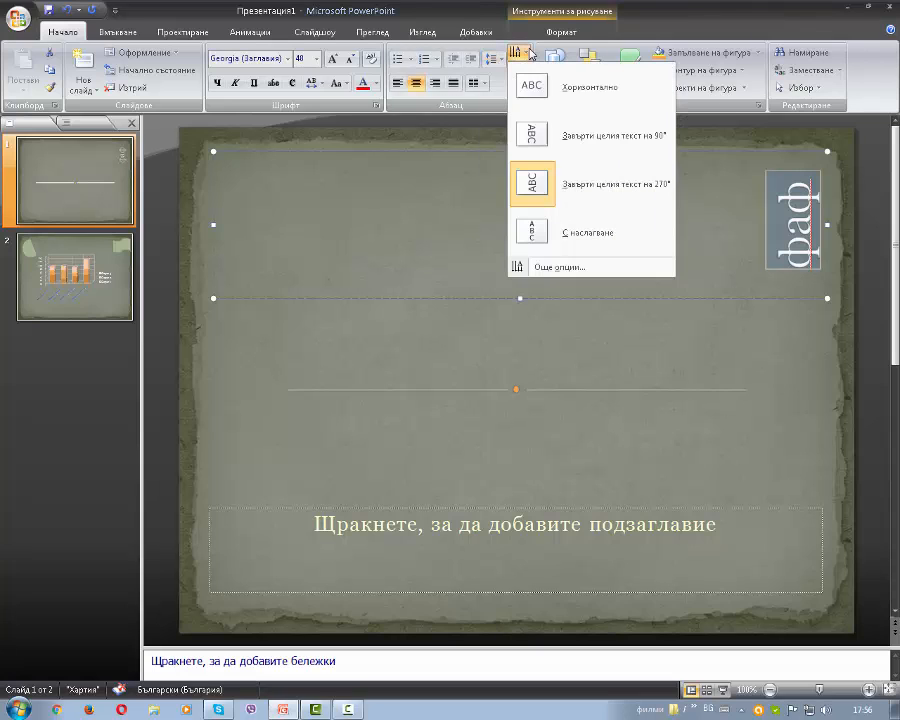
pyautogui.click(543, 236)
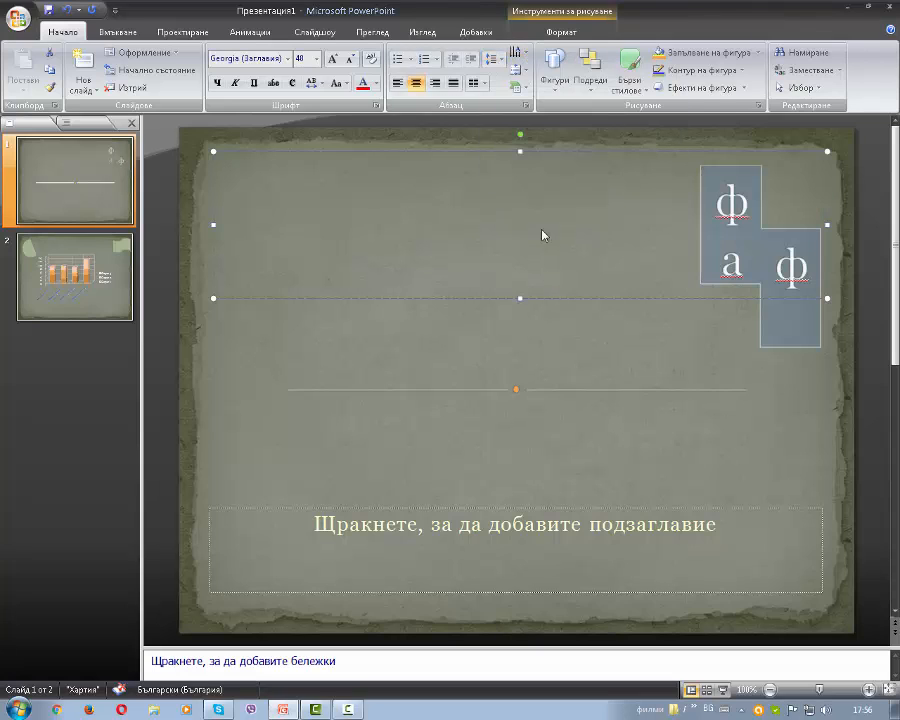
pyautogui.click(524, 55)
pyautogui.click(528, 88)
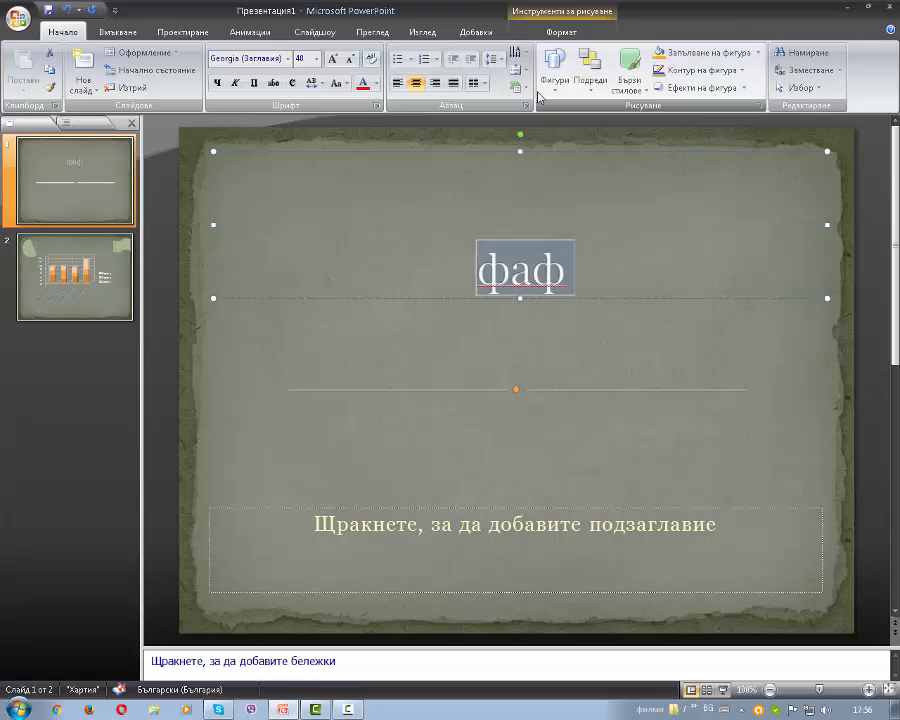
# - Try middle and top vertical alignment on the title text and set it back to bottom
pyautogui.moveTo(585, 293); pyautogui.dragTo(404, 287)
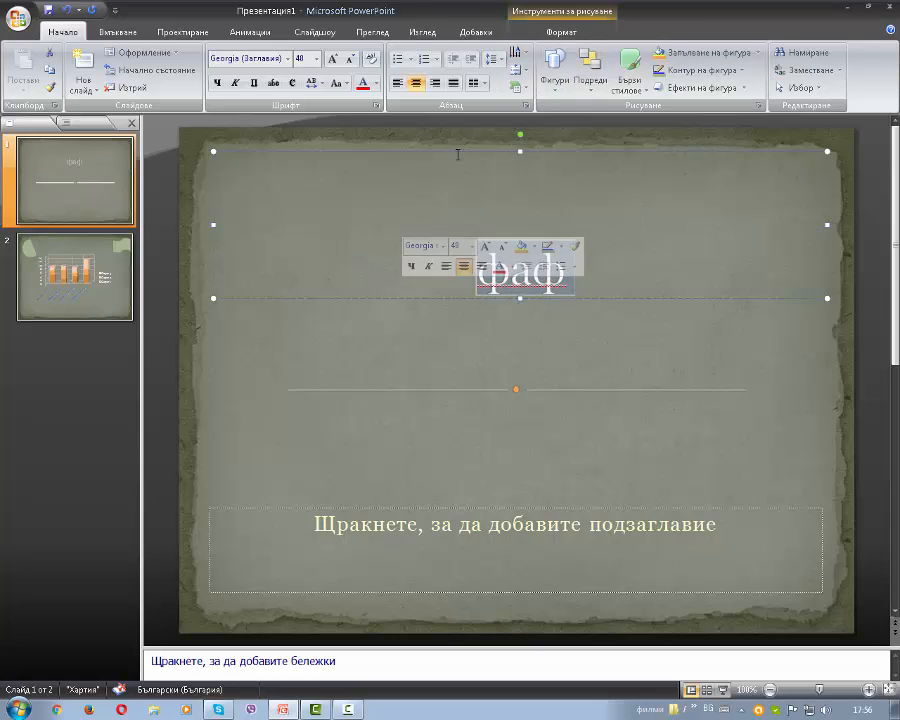
pyautogui.click(527, 72)
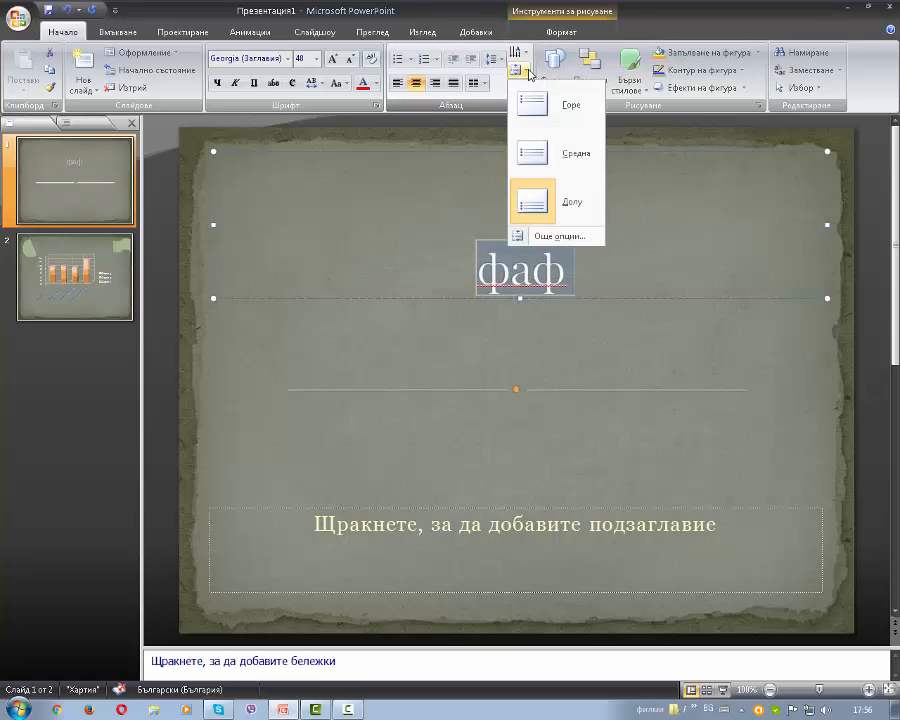
pyautogui.click(525, 151)
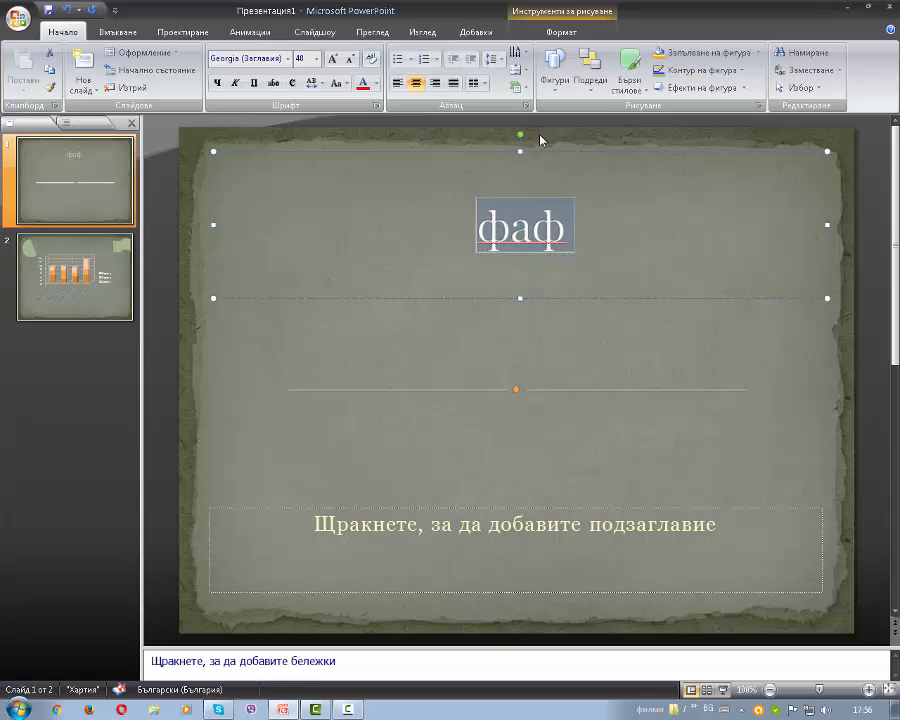
pyautogui.click(516, 70)
pyautogui.click(565, 104)
pyautogui.click(518, 88)
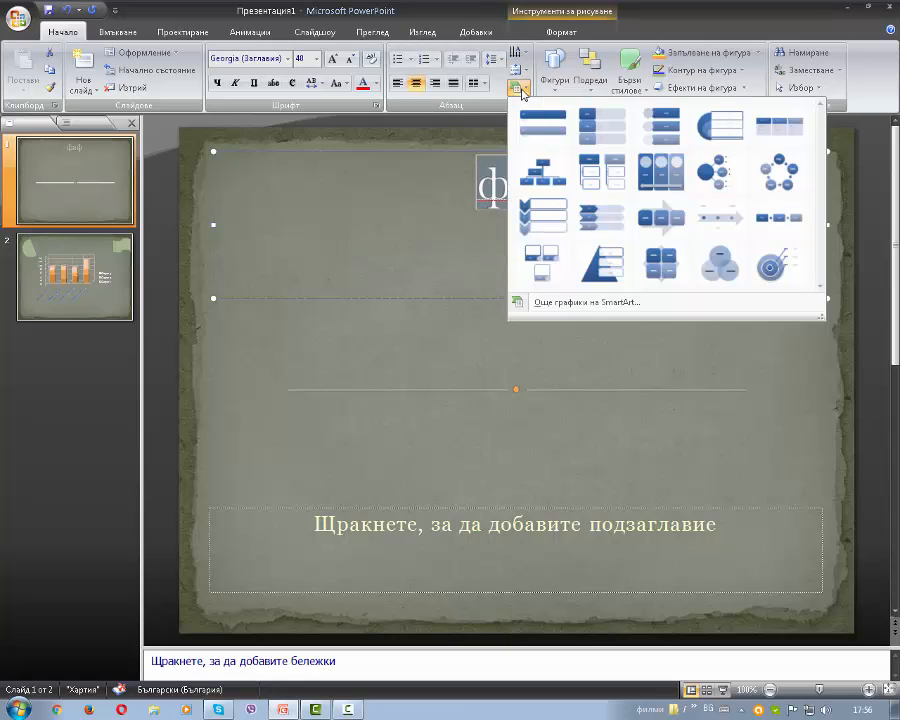
pyautogui.click(516, 70)
pyautogui.click(533, 201)
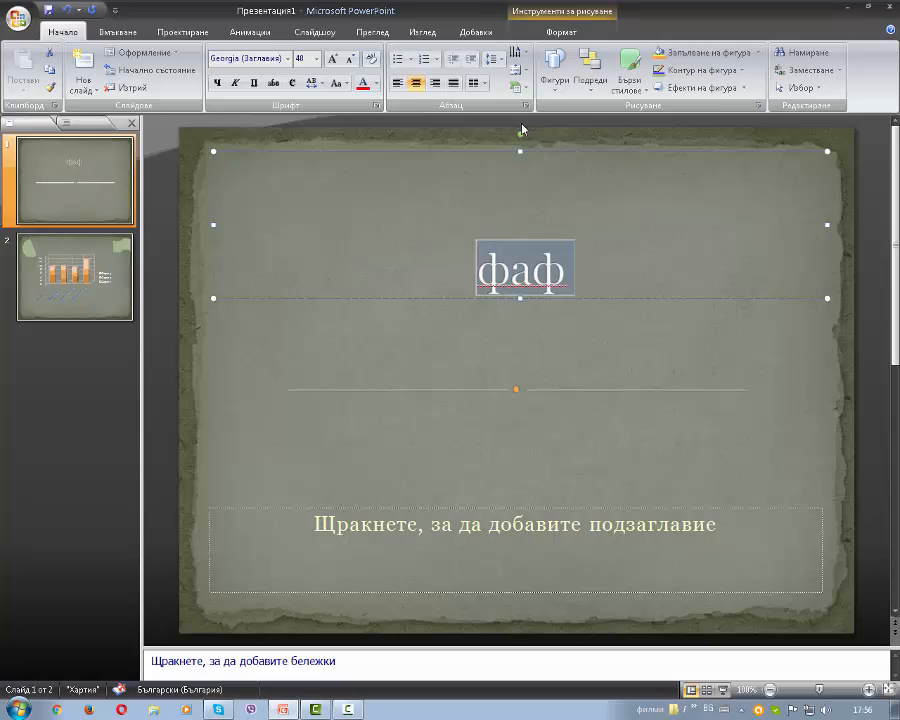
# - Convert the title text to a radial list SmartArt graphic and close its text pane
pyautogui.click(517, 88)
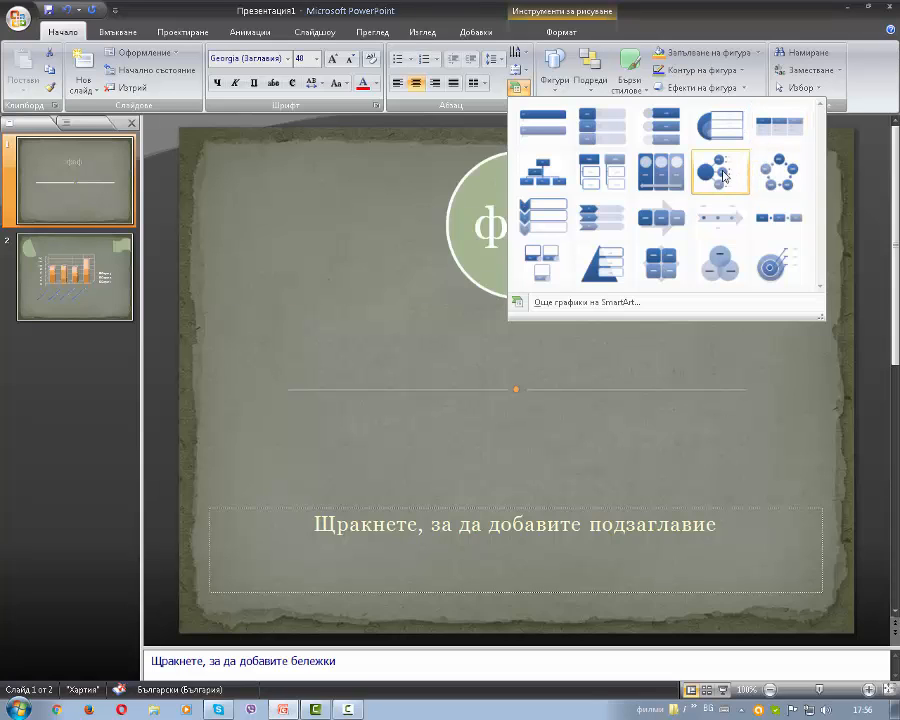
pyautogui.click(716, 180)
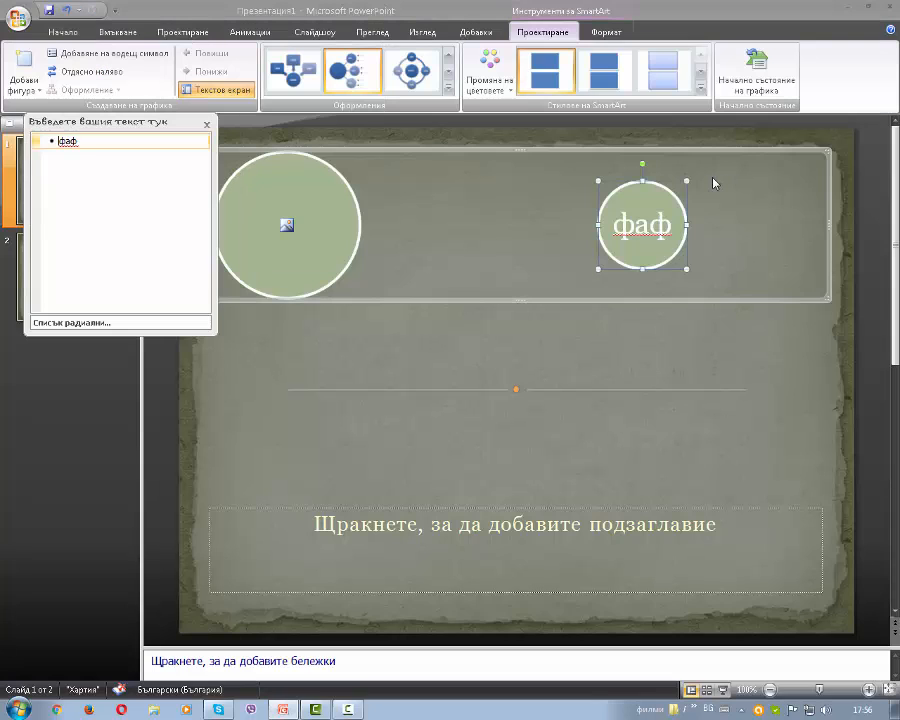
pyautogui.click(206, 125)
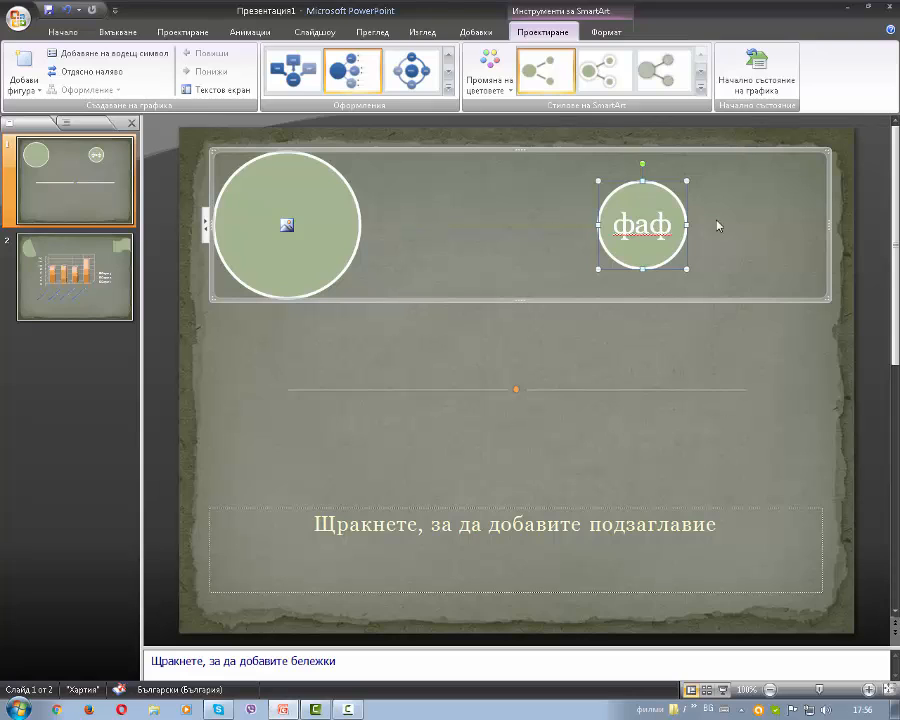
pyautogui.click(62, 31)
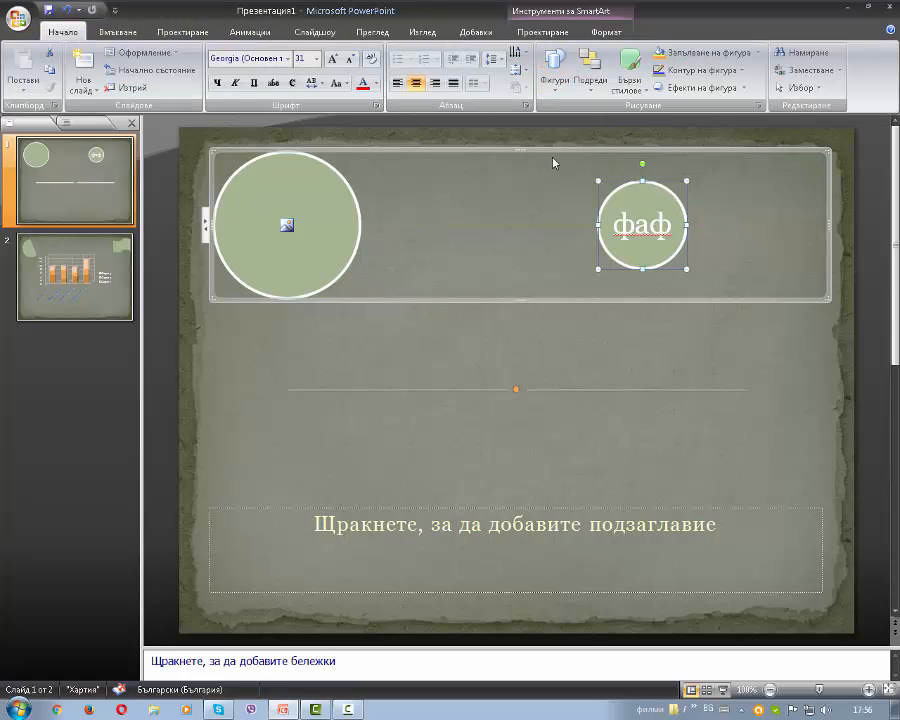
pyautogui.rightClick(305, 244)
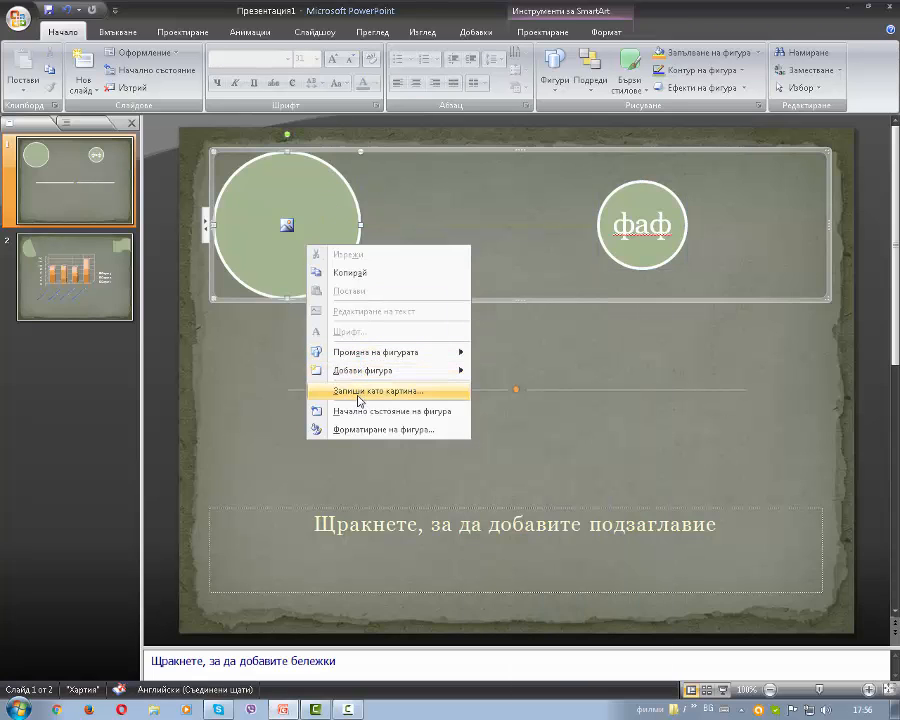
pyautogui.click(572, 215)
pyautogui.click(650, 222)
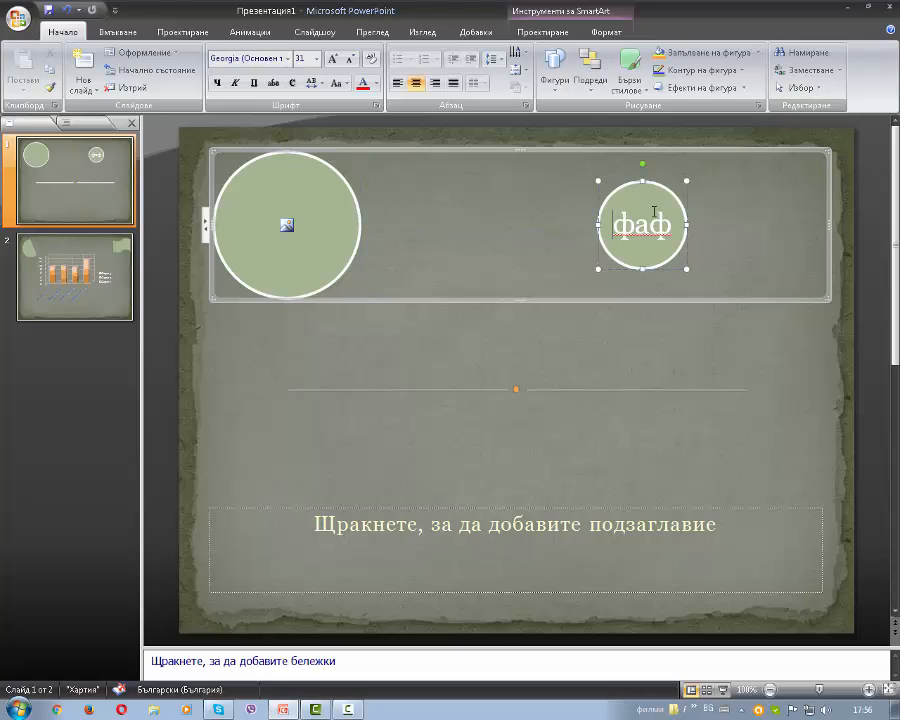
pyautogui.doubleClick(650, 222)
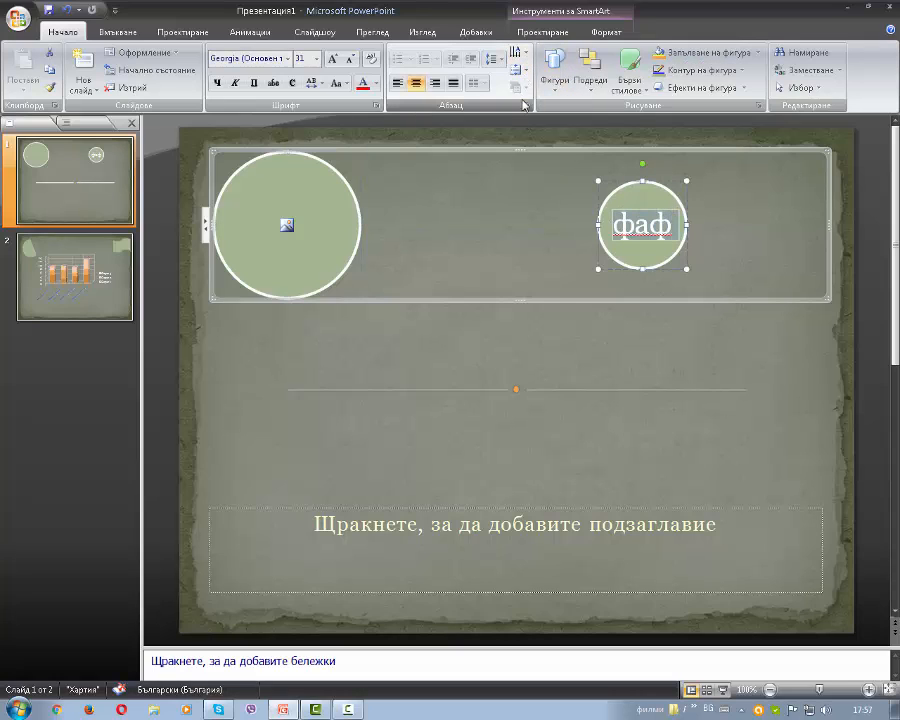
pyautogui.click(552, 228)
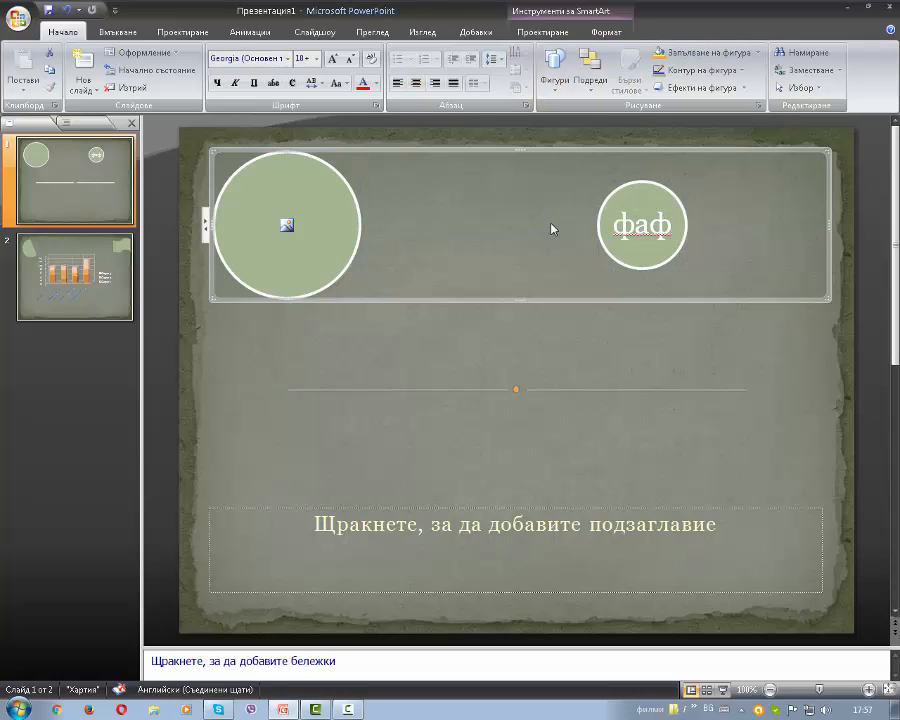
# - Move the subtitle placeholder up over the slide's divider line and bring it to the front
pyautogui.click(517, 505)
pyautogui.moveTo(519, 508)
pyautogui.mouseDown()
pyautogui.moveTo(534, 478)
pyautogui.moveTo(525, 376)
pyautogui.mouseUp()
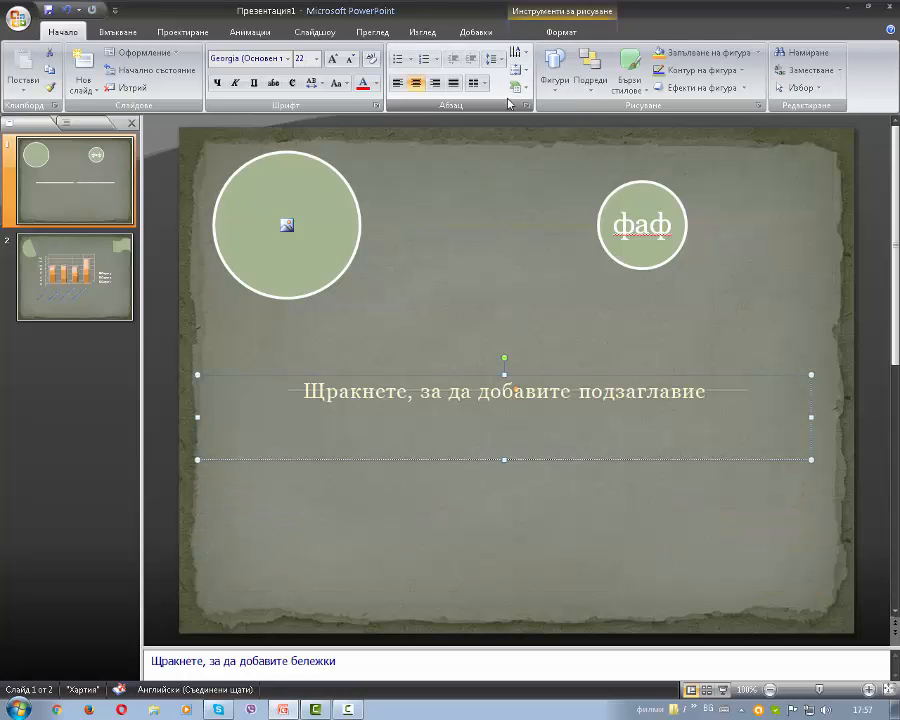
pyautogui.click(555, 84)
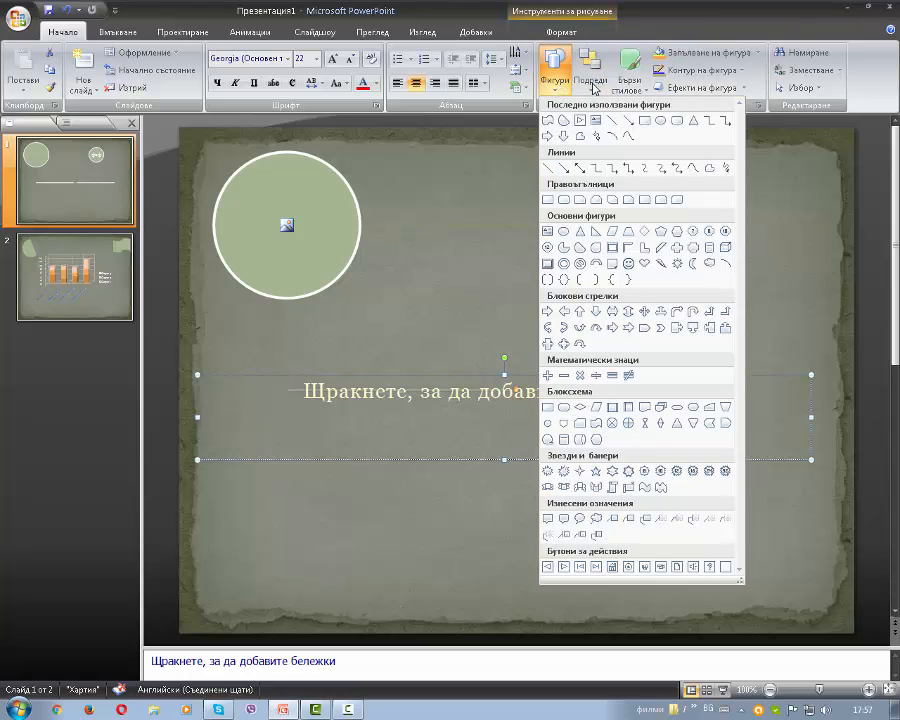
pyautogui.click(593, 85)
pyautogui.click(612, 125)
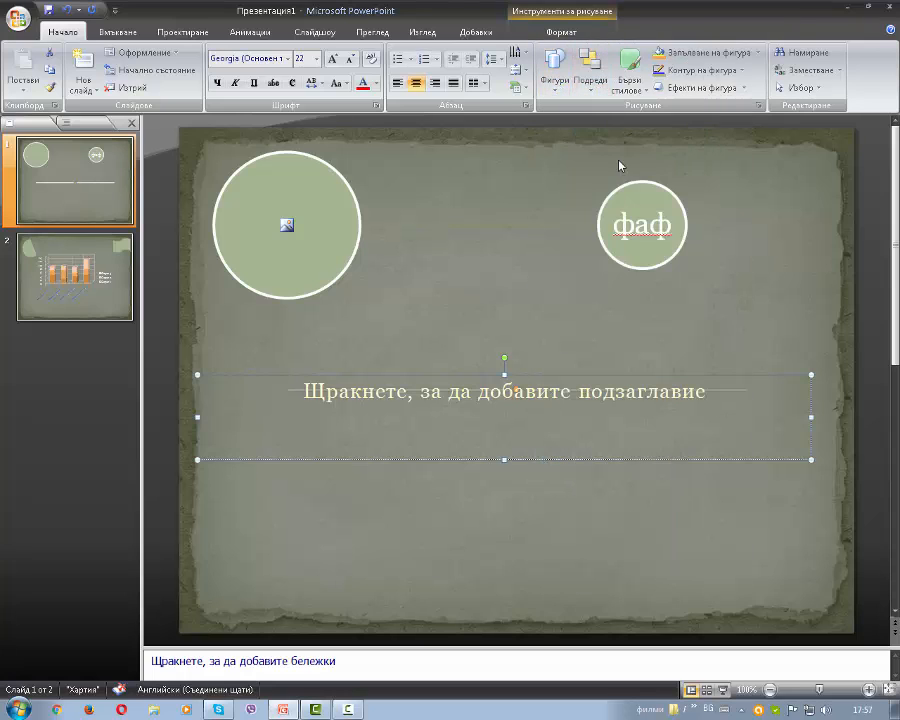
# - Enter "гсгс" as the subtitle and send its placeholder backward one level
pyautogui.click(490, 390)
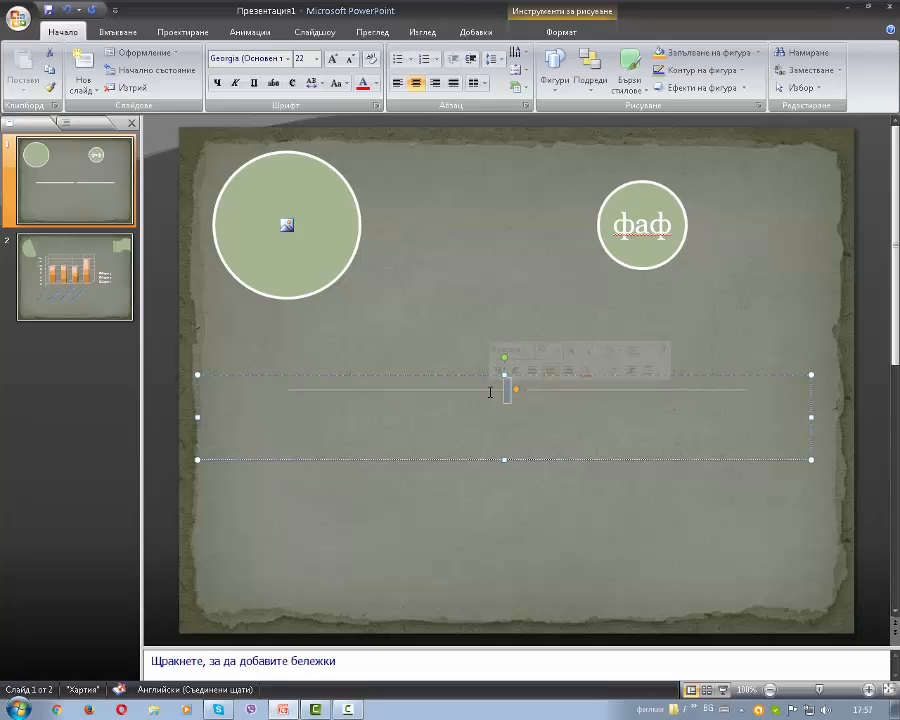
pyautogui.write('гсгс')
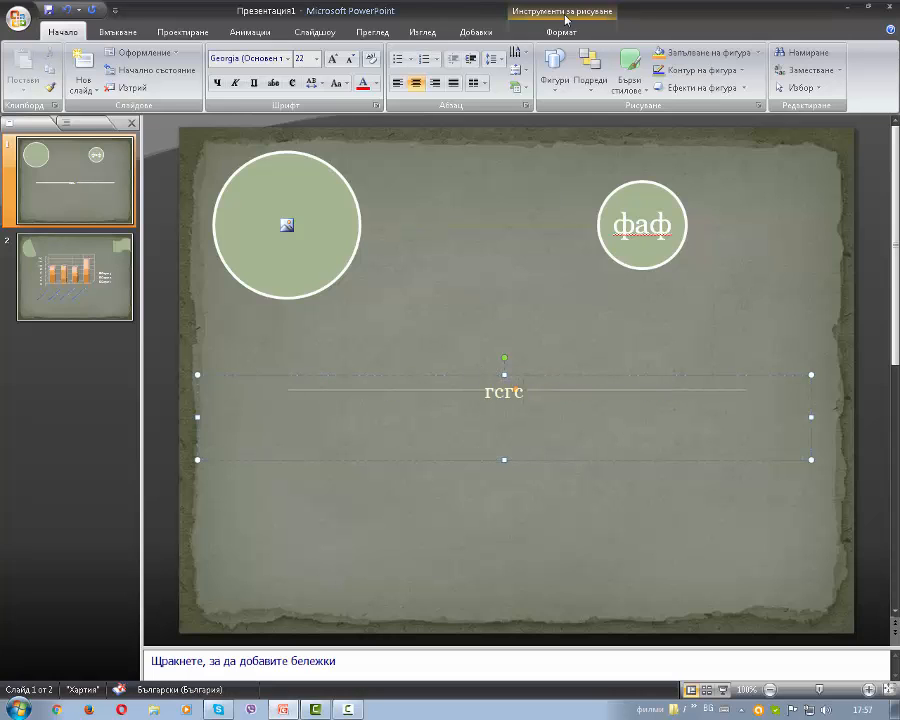
pyautogui.click(591, 75)
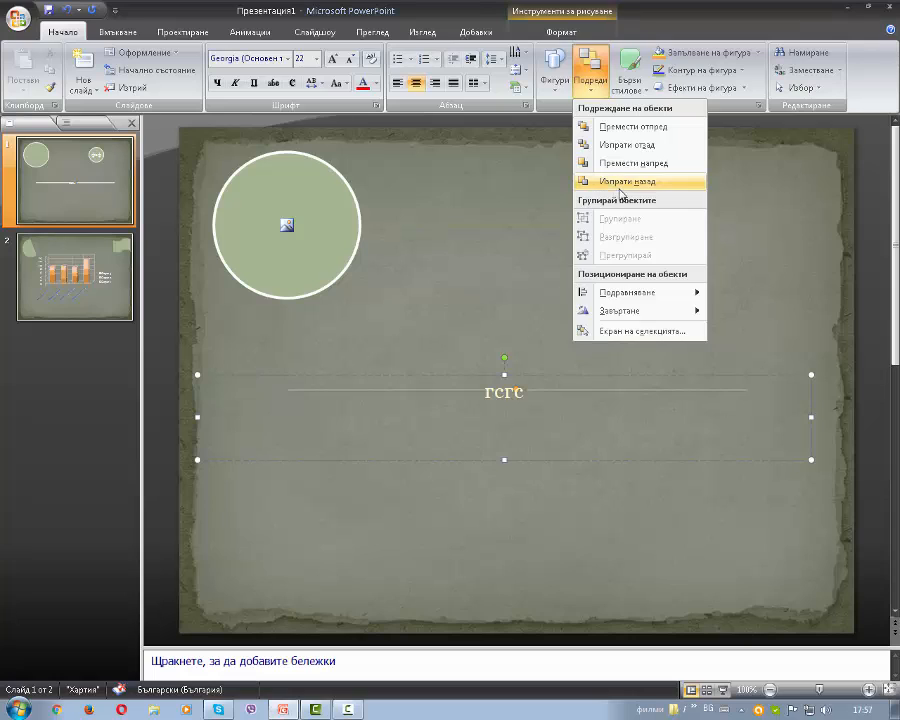
pyautogui.click(620, 186)
# - Select the subtitle text "гсгс" and send its placeholder to the back
pyautogui.doubleClick(568, 389)
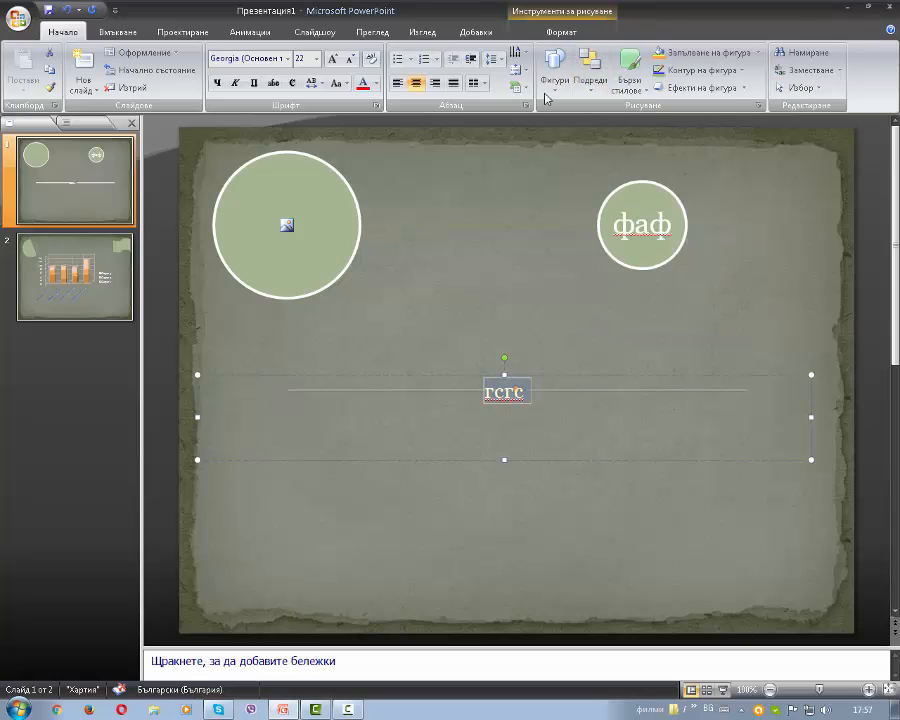
pyautogui.click(591, 75)
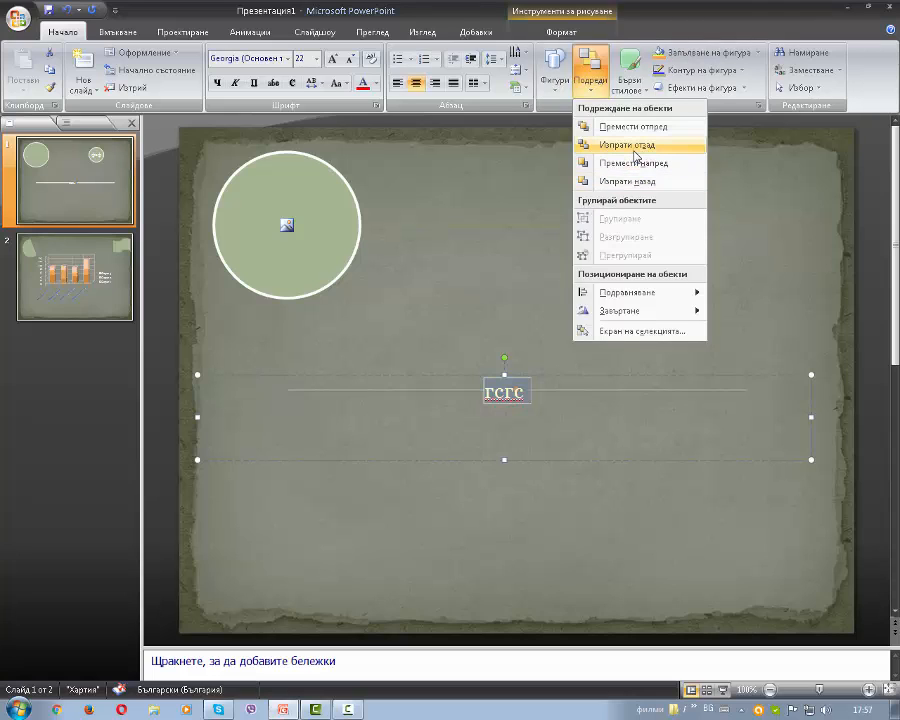
pyautogui.click(632, 146)
pyautogui.click(76, 285)
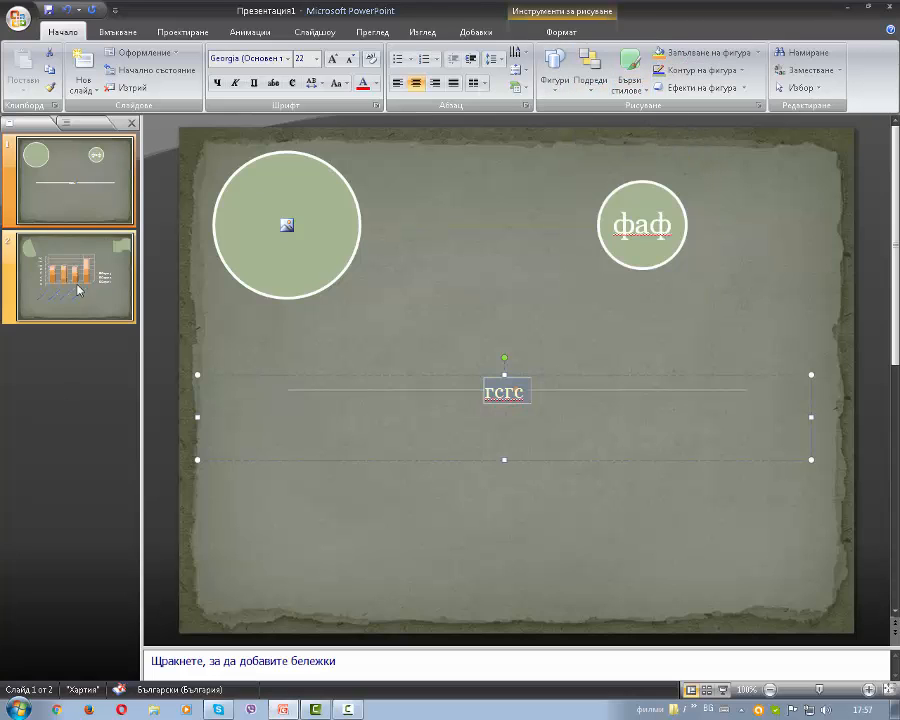
pyautogui.click(62, 150)
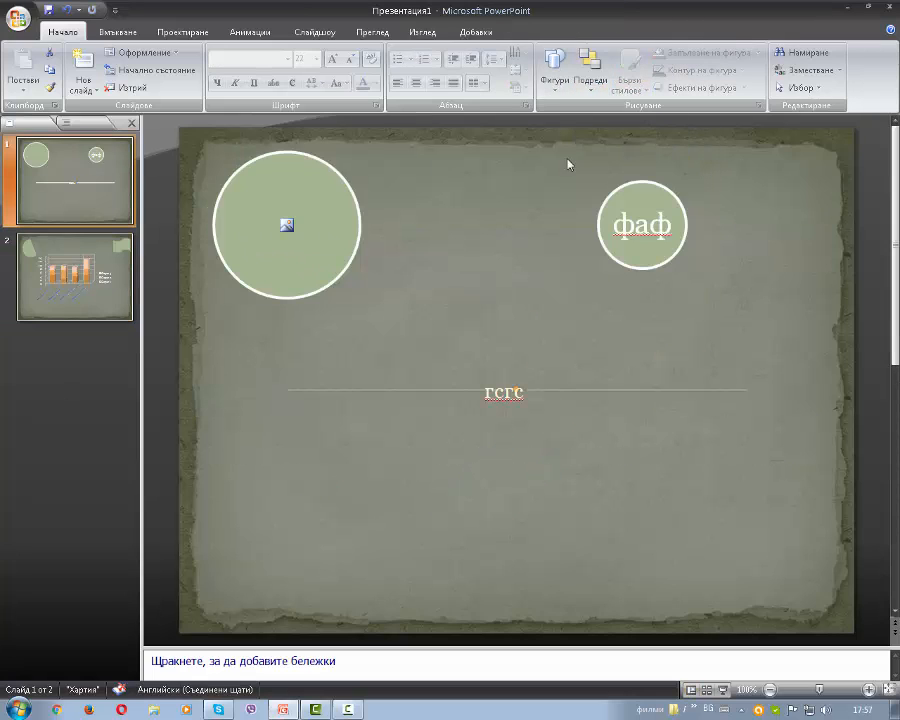
pyautogui.click(530, 390)
pyautogui.press('Escape')
pyautogui.click(526, 388)
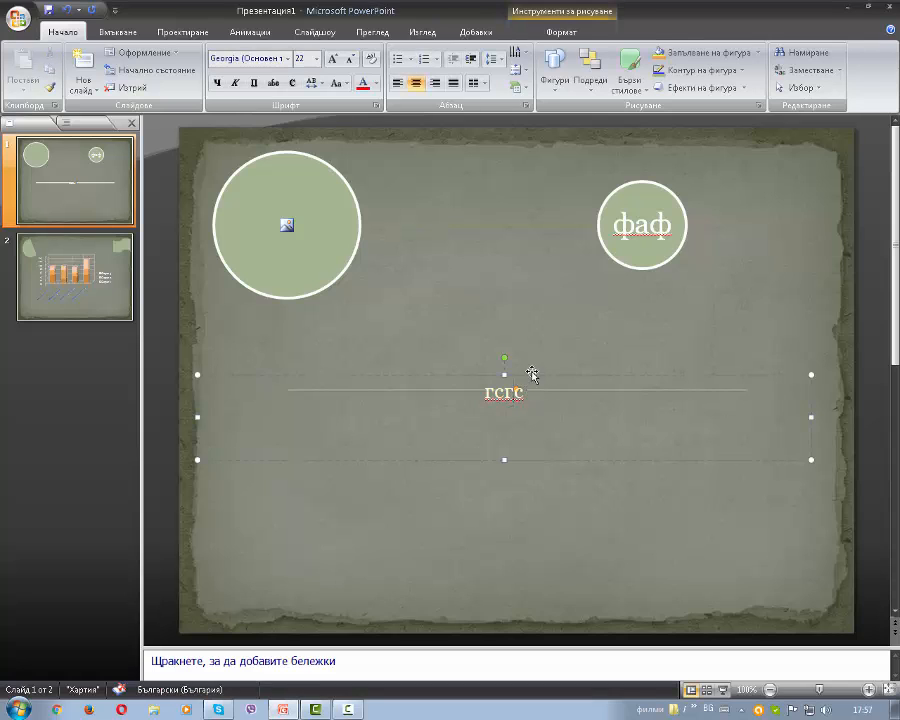
# - Move the subtitle placeholder slightly down and give it the pale green quick style from the fourth row, adjusting its position over the divider line
pyautogui.press('Escape')
pyautogui.click(524, 380)
pyautogui.moveTo(524, 380); pyautogui.dragTo(524, 391)
pyautogui.click(630, 70)
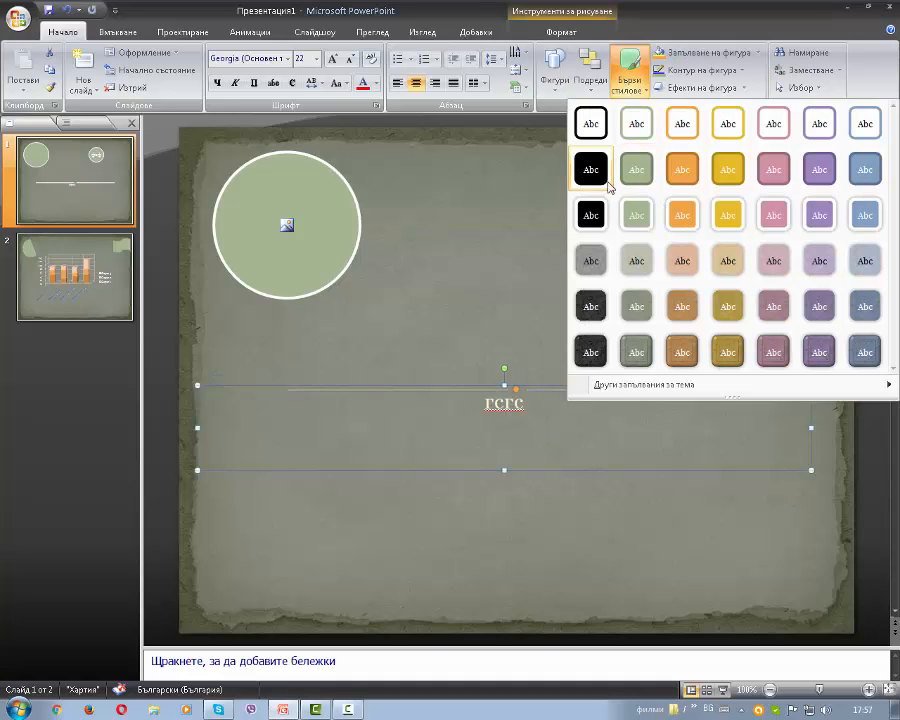
pyautogui.click(646, 278)
pyautogui.click(496, 348)
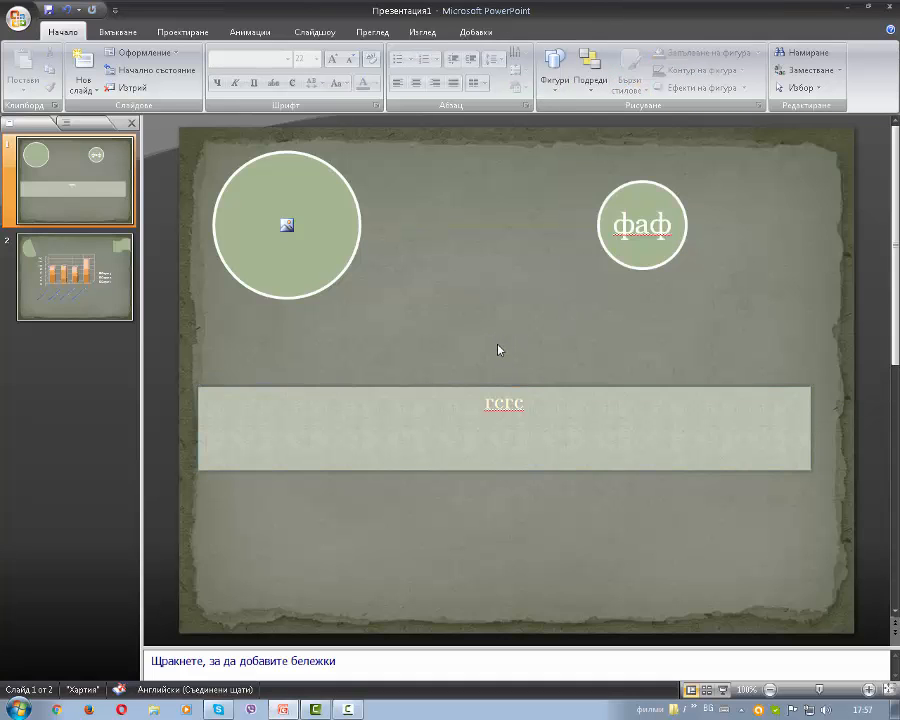
pyautogui.click(534, 452)
pyautogui.moveTo(532, 435); pyautogui.dragTo(516, 422)
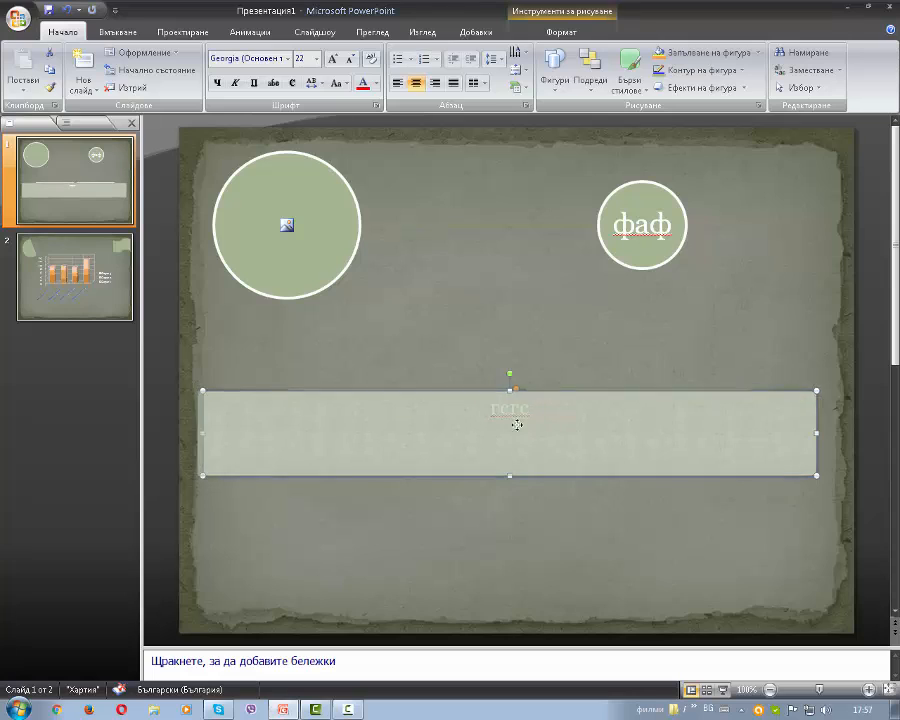
# - Apply the dark green bevelled quick style from the sixth row to the SmartArt circle containing "фаф"
pyautogui.click(544, 228)
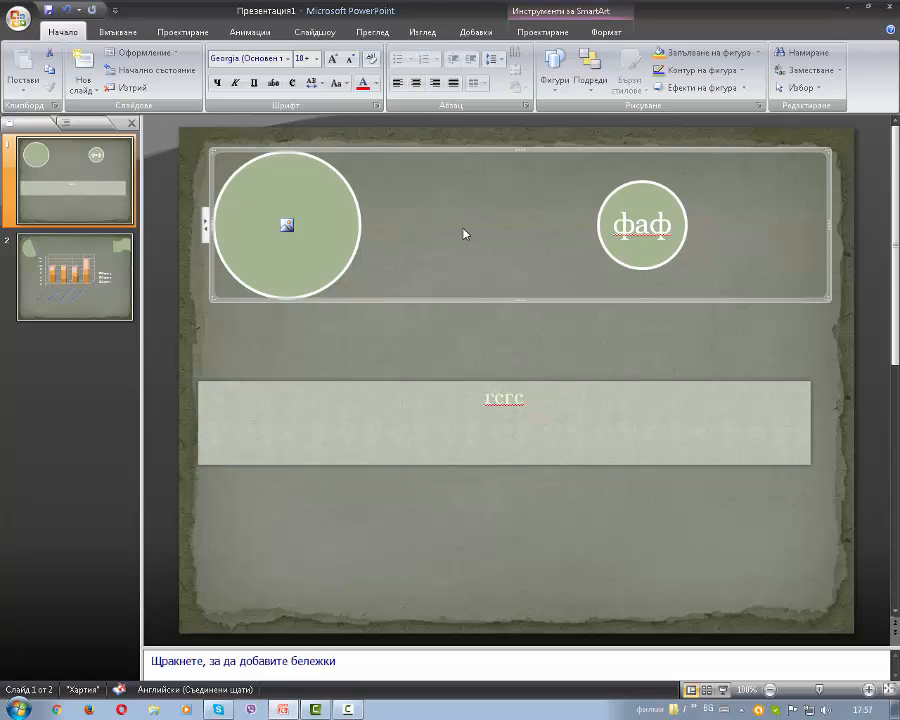
pyautogui.click(642, 228)
pyautogui.moveTo(673, 228); pyautogui.dragTo(571, 235)
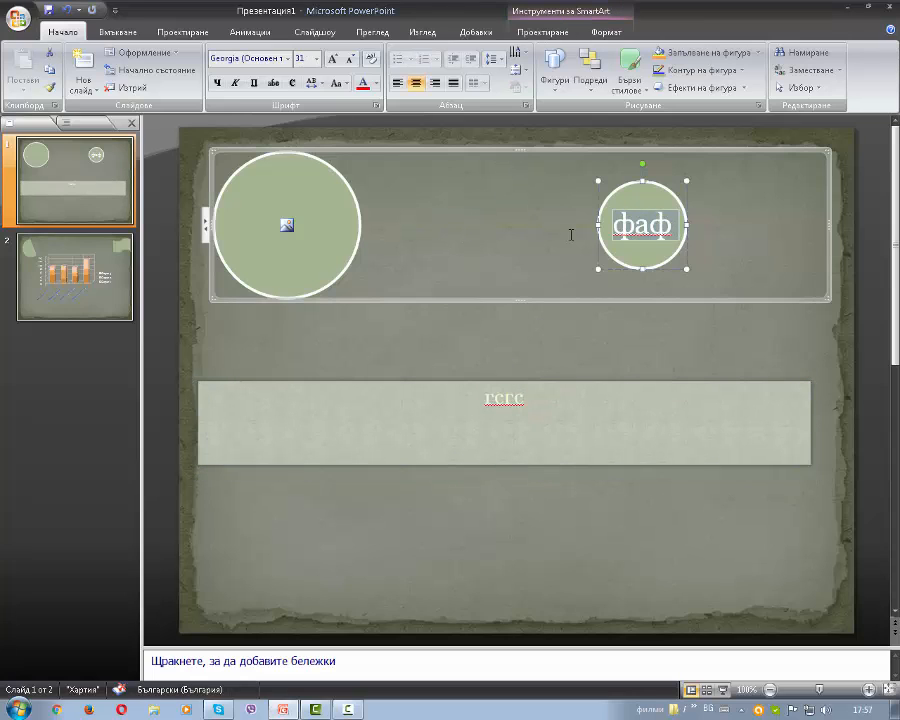
pyautogui.press('Escape')
pyautogui.click(630, 72)
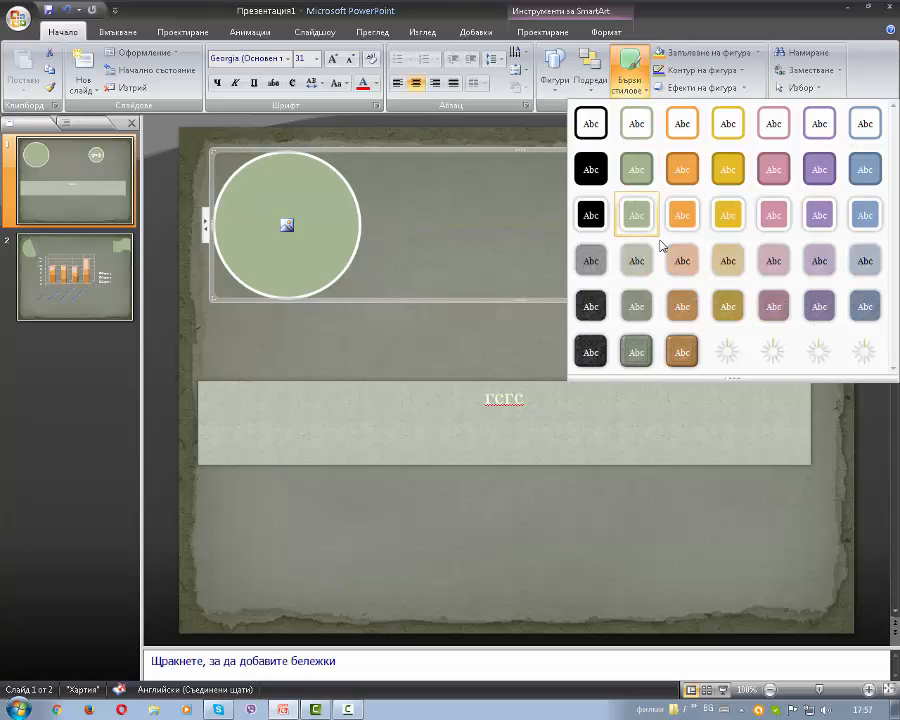
pyautogui.click(640, 343)
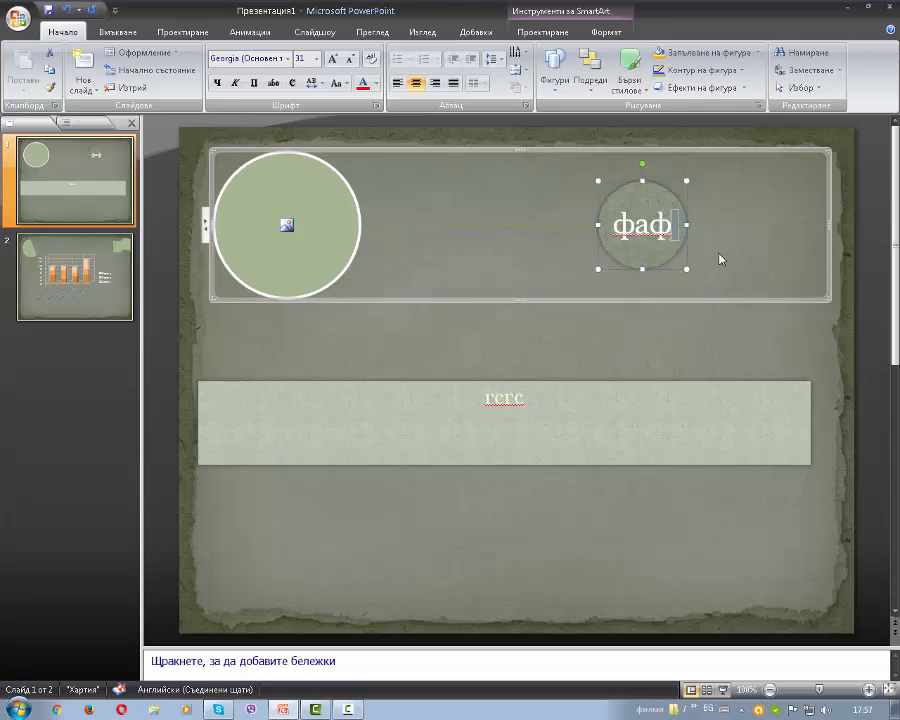
# - Reposition the filled subtitle box so it sits within the slide, slightly further left over the divider line
pyautogui.moveTo(514, 408); pyautogui.dragTo(476, 397)
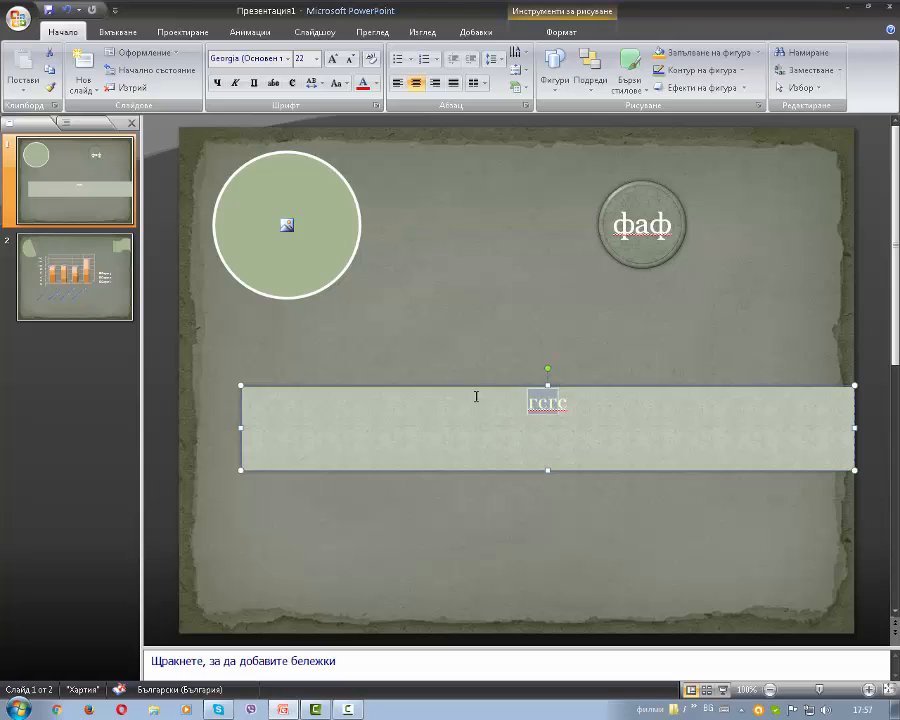
pyautogui.moveTo(557, 413); pyautogui.dragTo(600, 426)
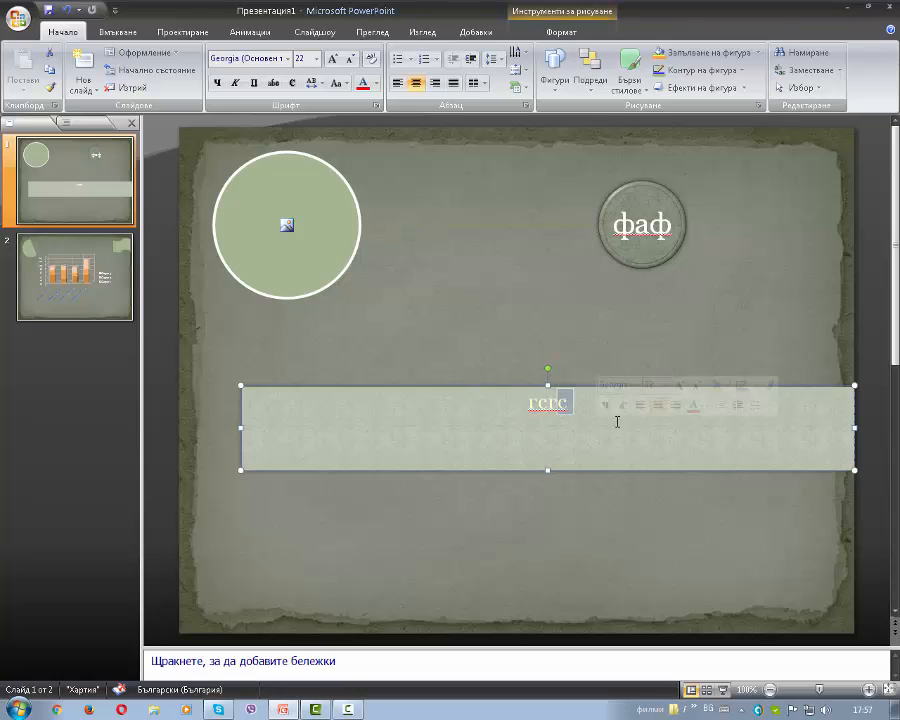
pyautogui.click(398, 417)
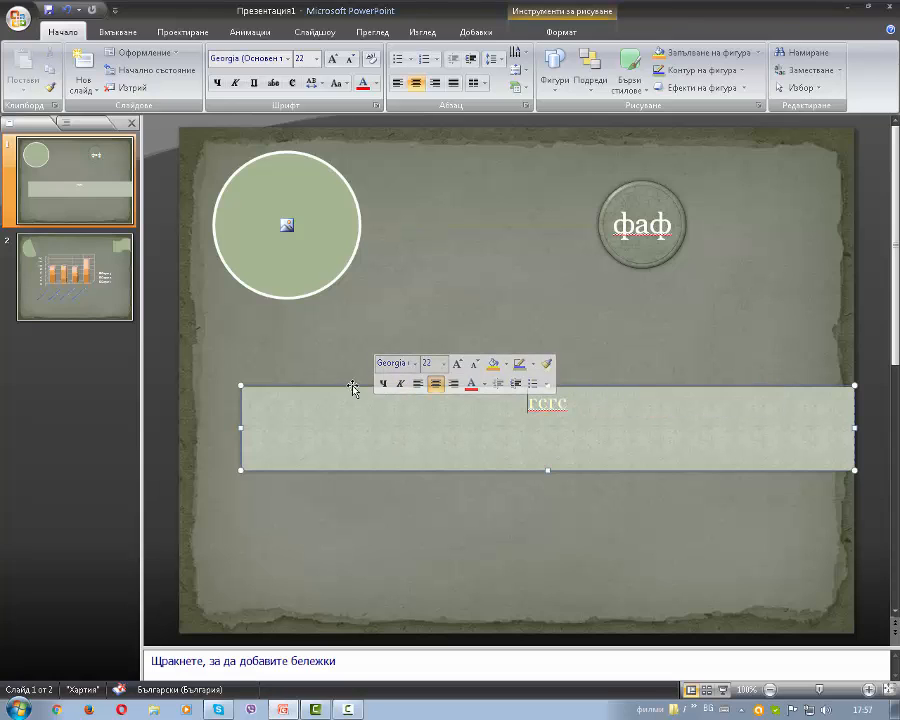
pyautogui.moveTo(350, 386); pyautogui.dragTo(302, 380)
# - Examine the fill and outline options and the shadow, reflection, glow, soft edge, bevel and 3D rotation effects for the subtitle box
pyautogui.click(723, 55)
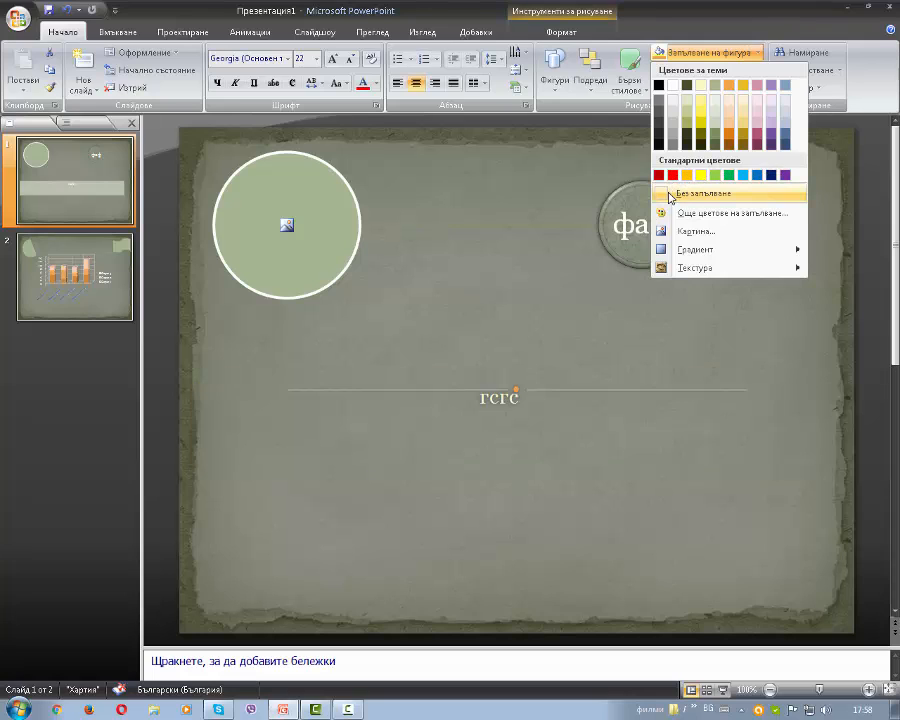
pyautogui.click(513, 308)
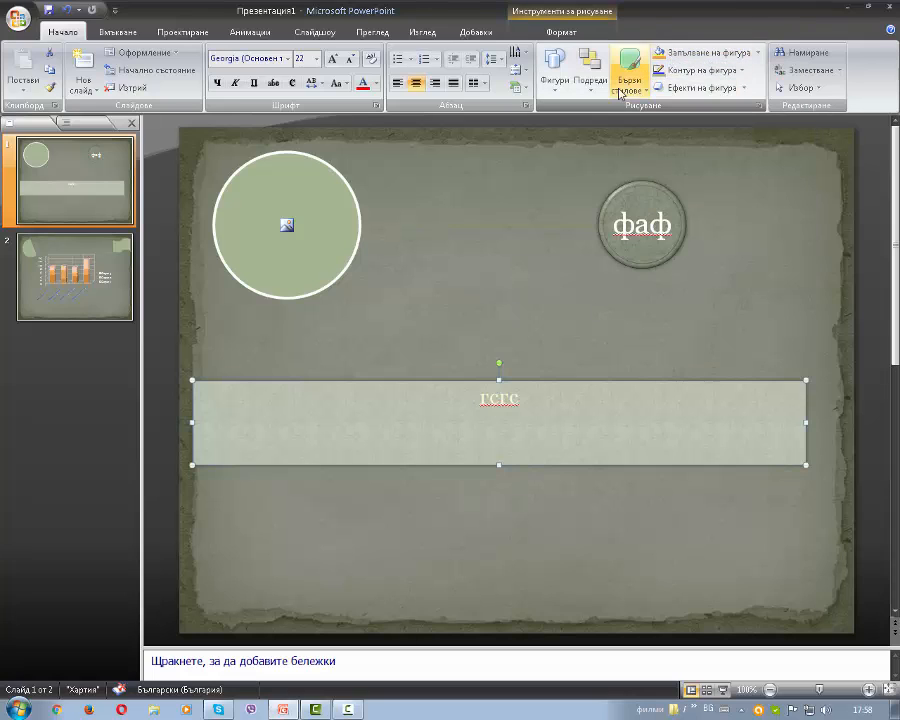
pyautogui.click(690, 70)
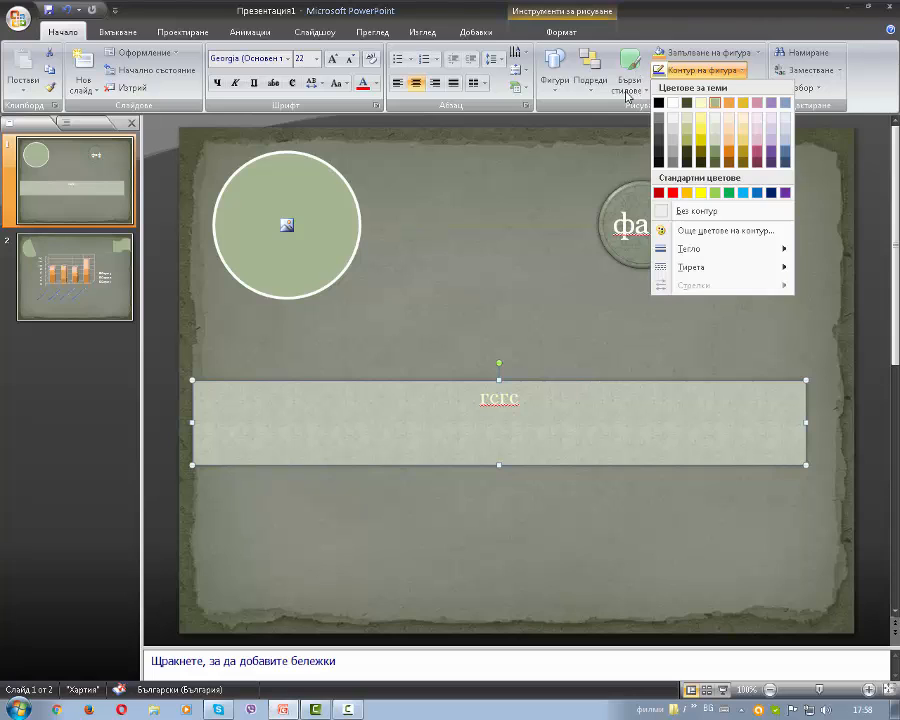
pyautogui.click(628, 92)
pyautogui.click(729, 90)
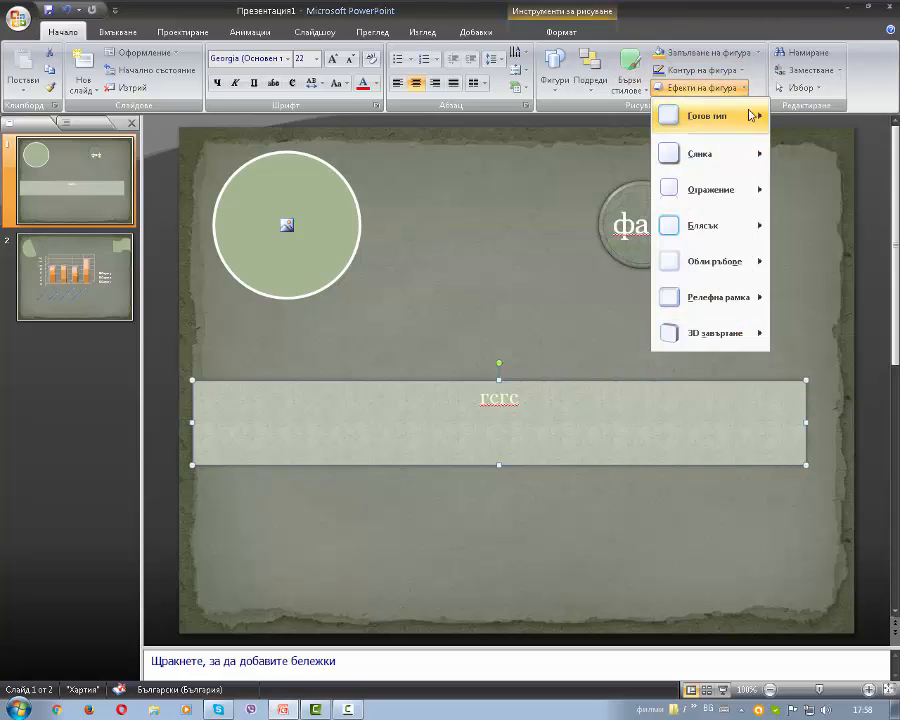
pyautogui.moveTo(750, 119)
pyautogui.moveTo(733, 167)
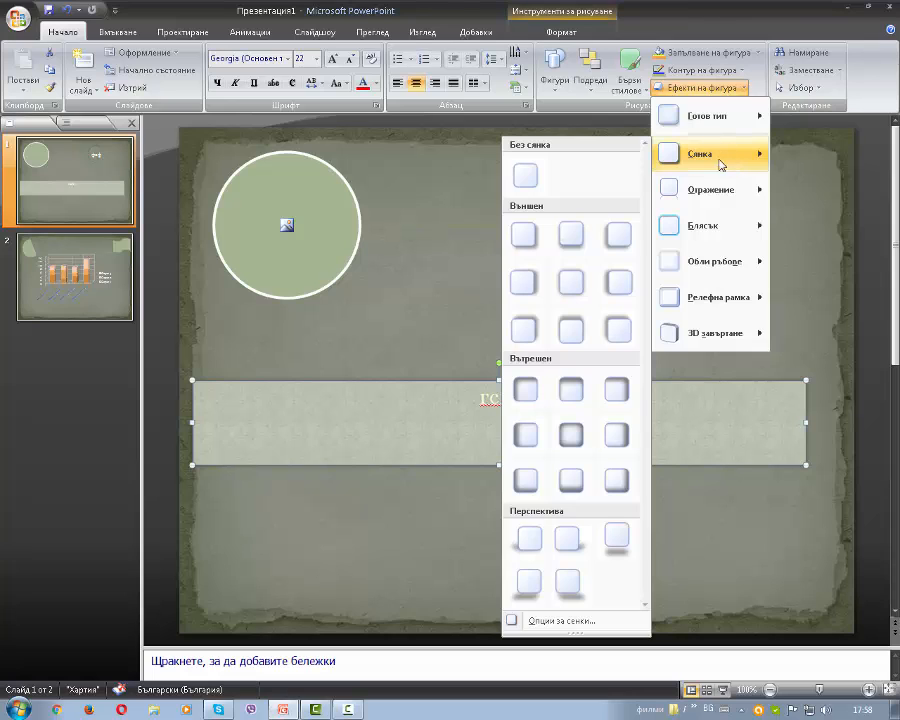
pyautogui.moveTo(698, 199)
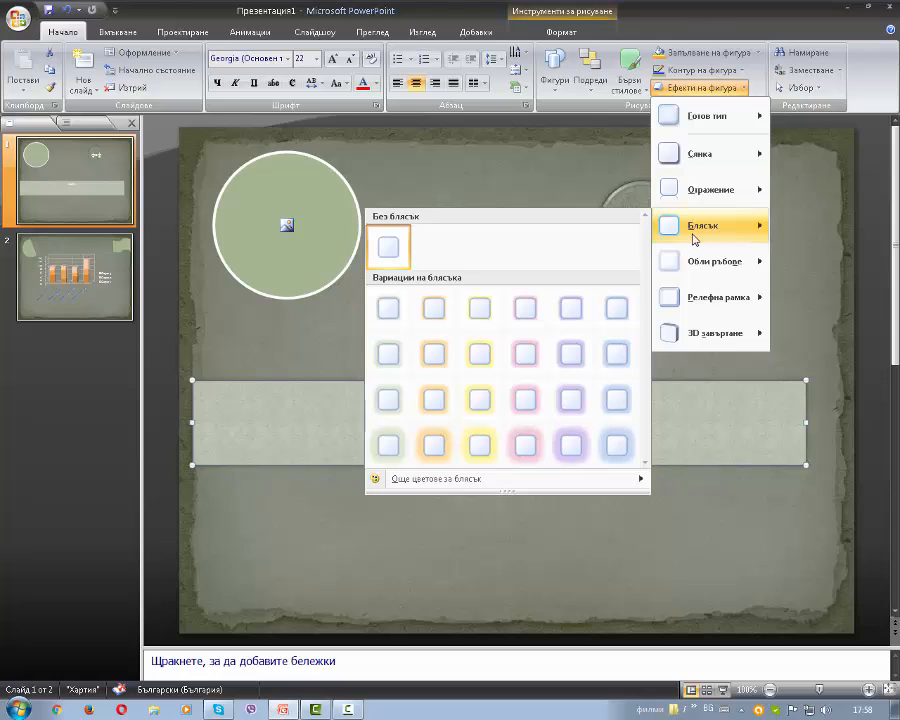
pyautogui.moveTo(692, 253)
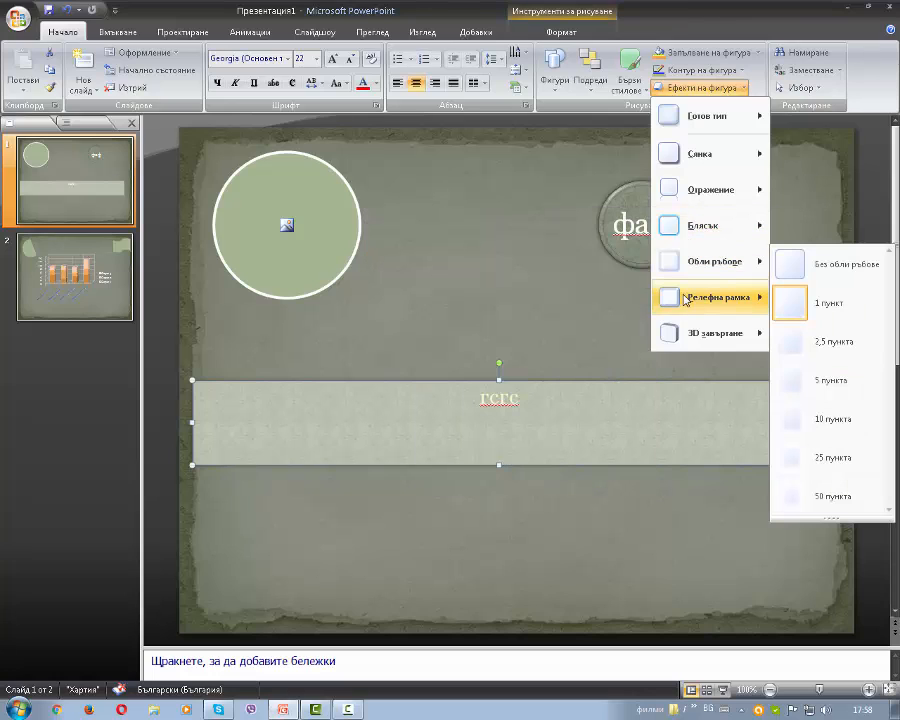
pyautogui.moveTo(684, 303)
pyautogui.moveTo(679, 333)
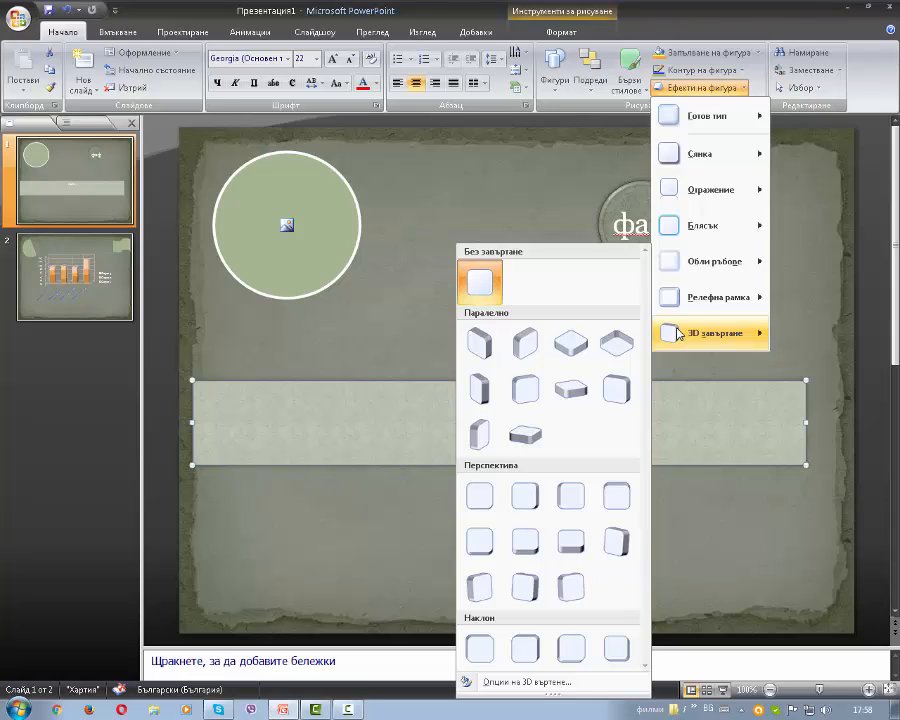
pyautogui.click(501, 197)
pyautogui.click(349, 710)
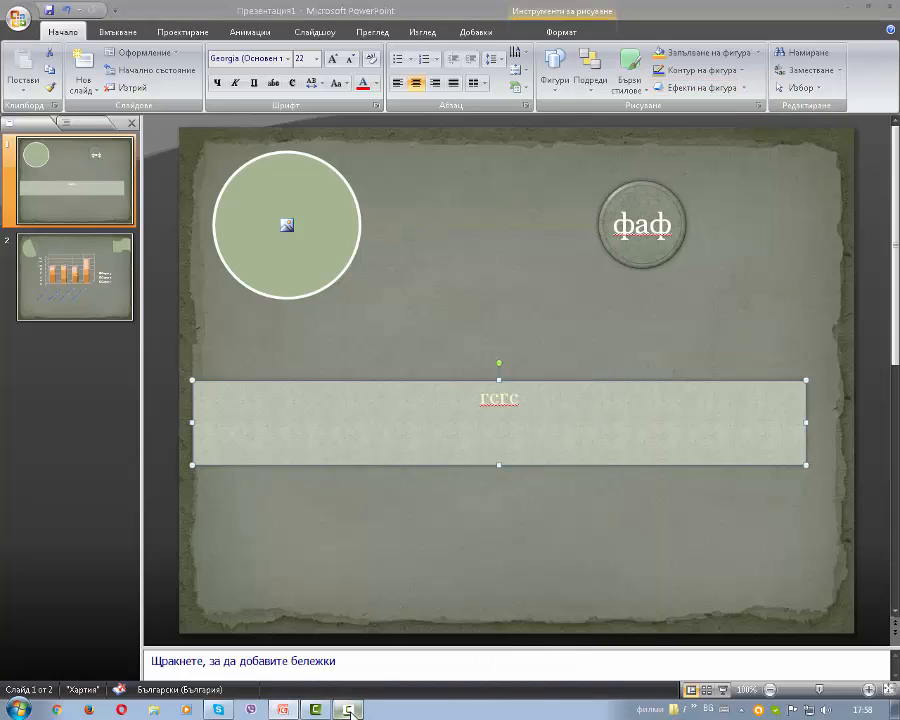
pyautogui.click(349, 710)
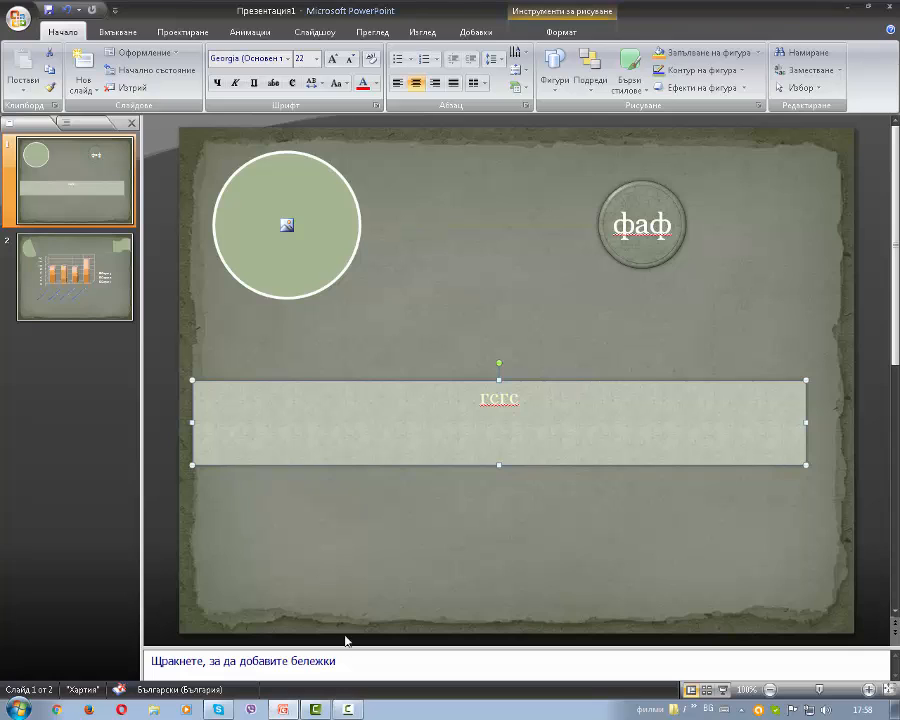
# - Search the presentation for the text "гсгс"
pyautogui.click(795, 53)
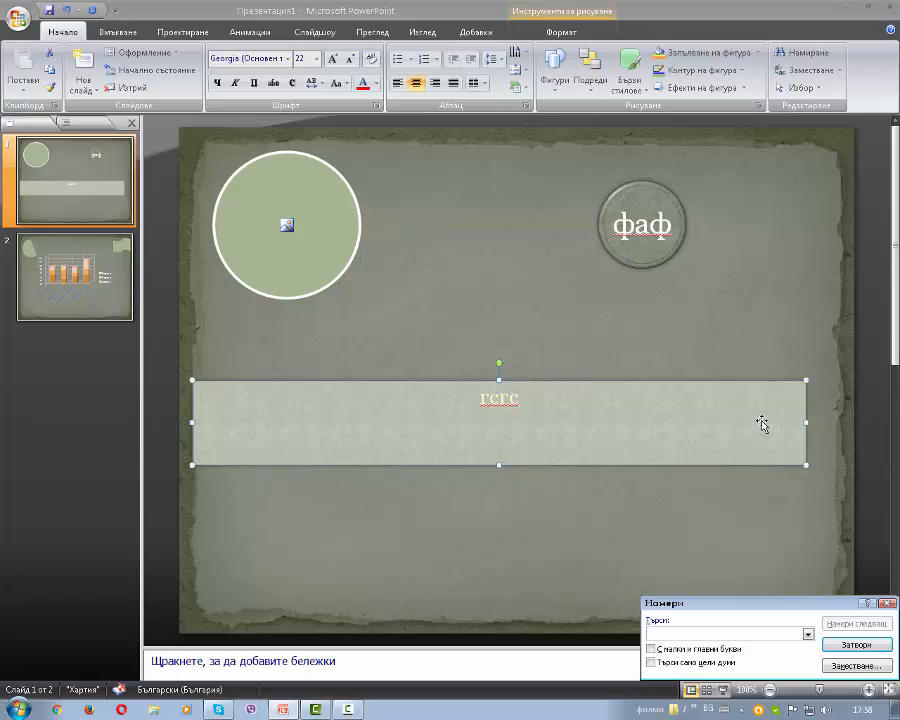
pyautogui.write('х')
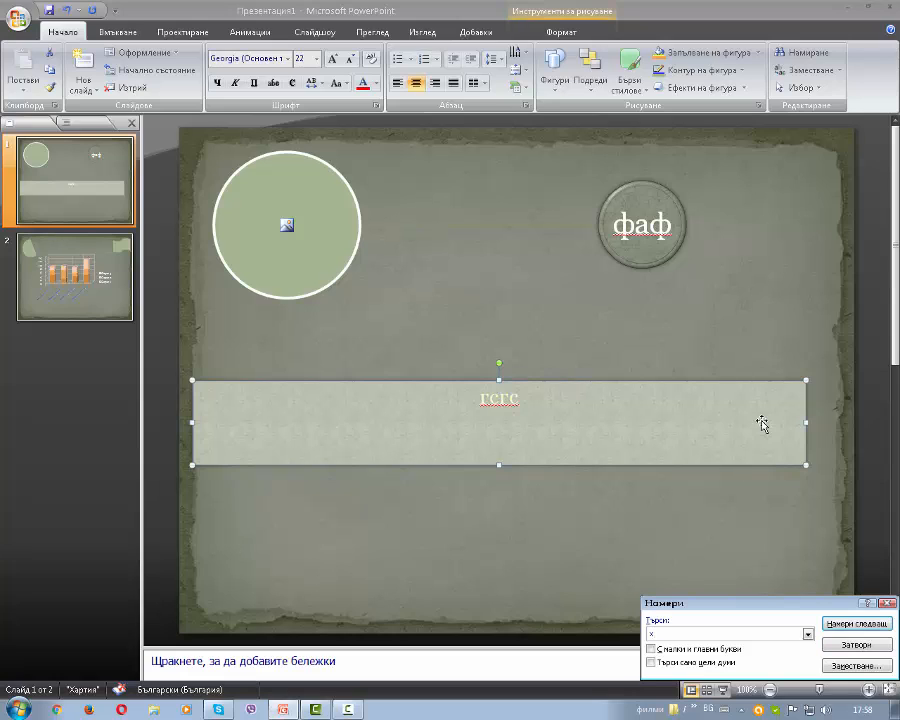
pyautogui.press('BackSpace')
pyautogui.write('гсгс')
pyautogui.click(868, 624)
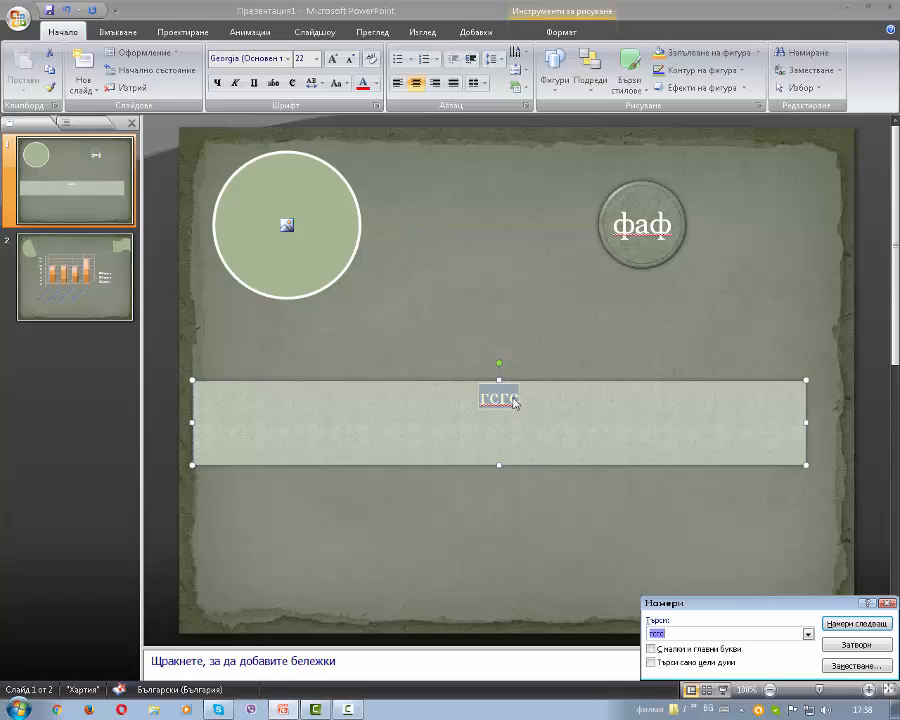
# - Replace the found text "гсгс" with "аха" and close the replace dialog
pyautogui.click(838, 666)
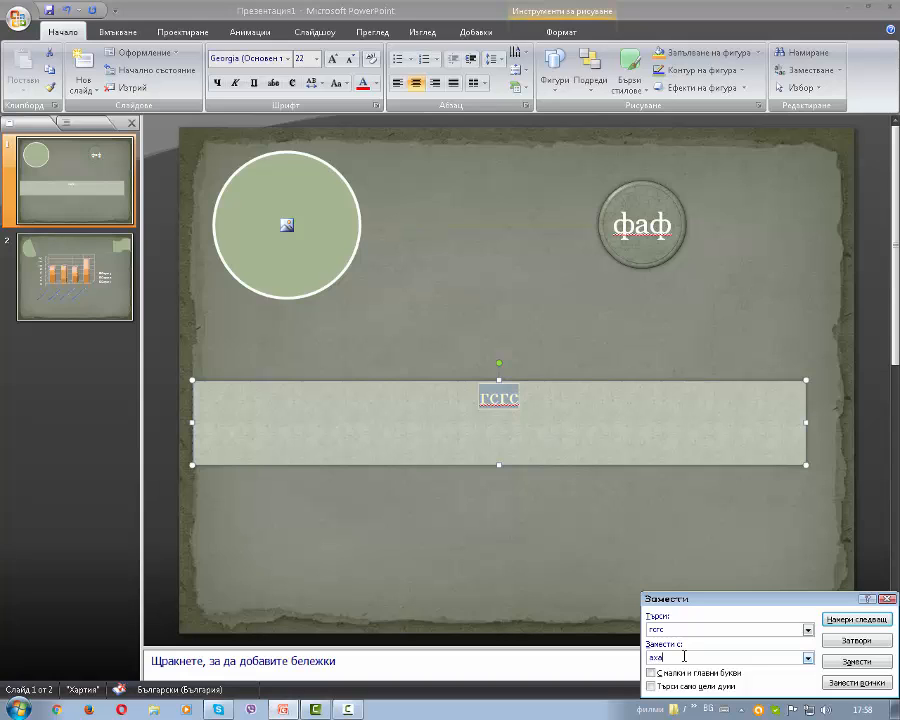
pyautogui.click(845, 662)
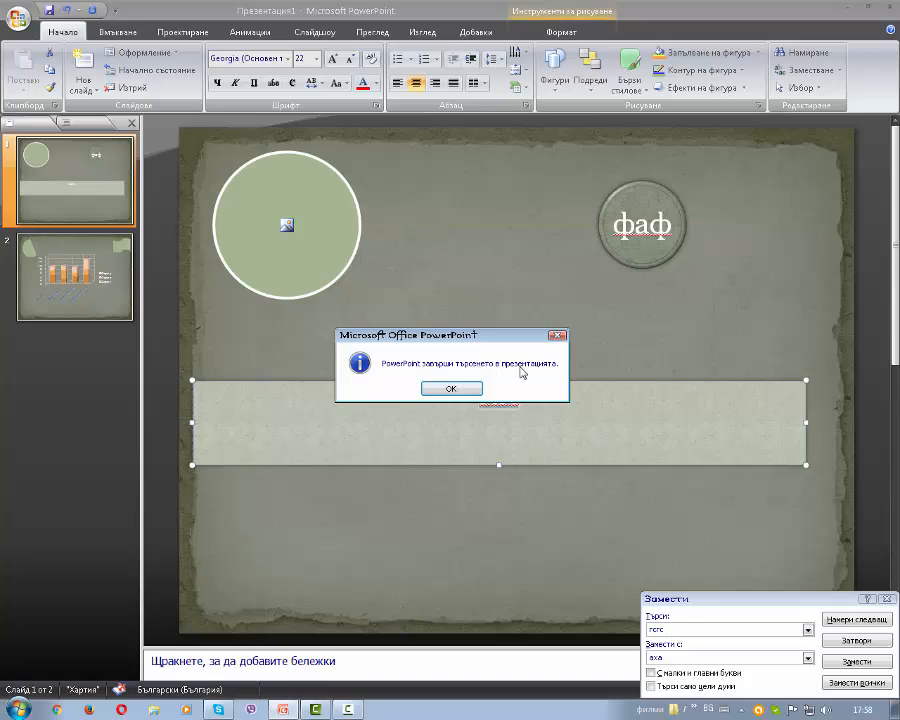
pyautogui.click(451, 388)
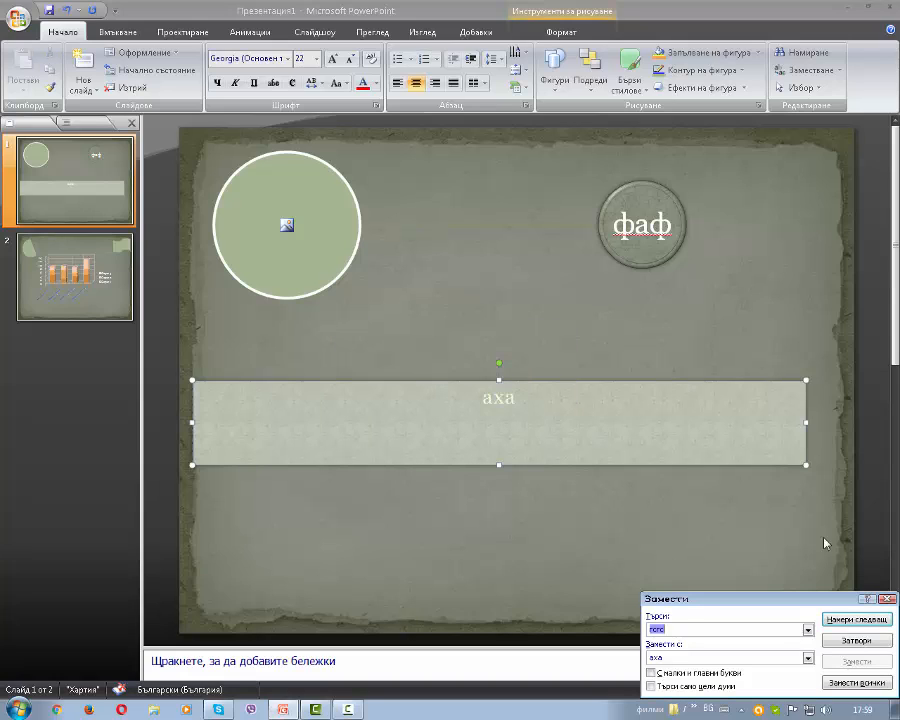
pyautogui.click(886, 600)
pyautogui.moveTo(533, 393); pyautogui.dragTo(427, 404)
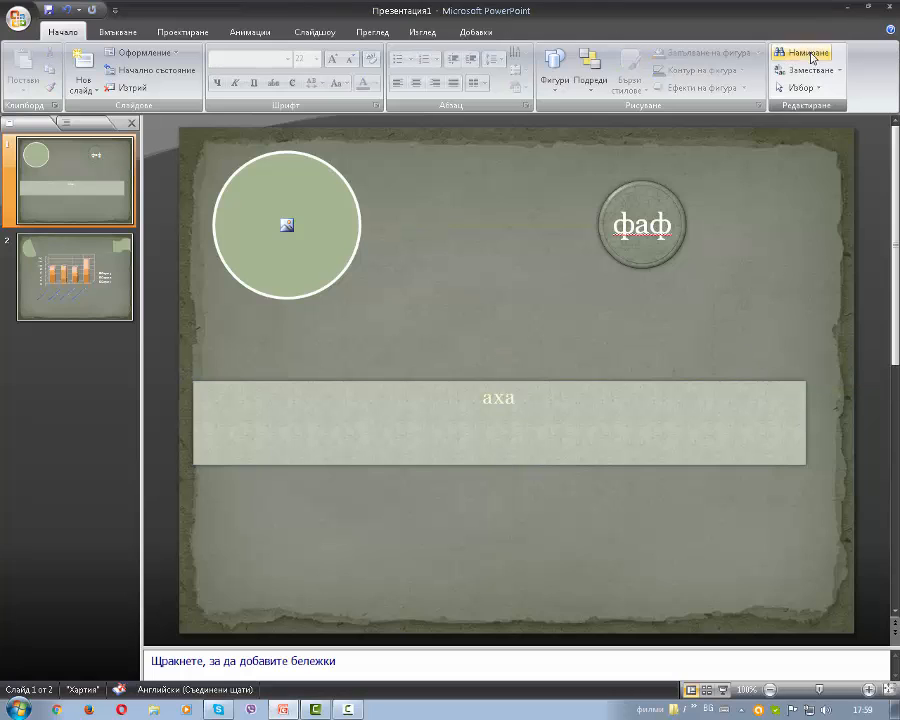
pyautogui.click(805, 70)
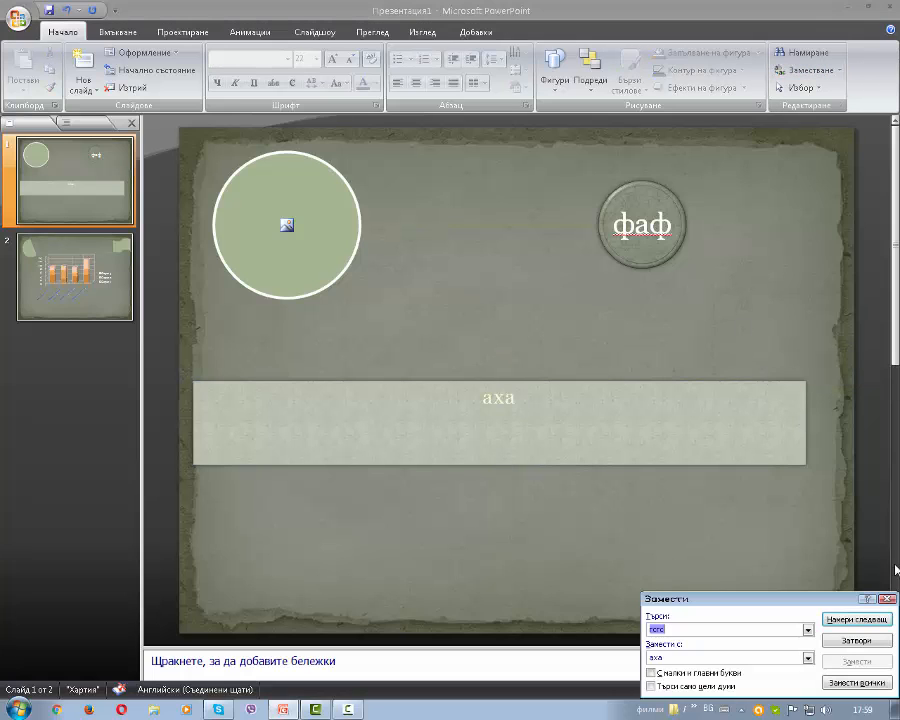
pyautogui.click(886, 600)
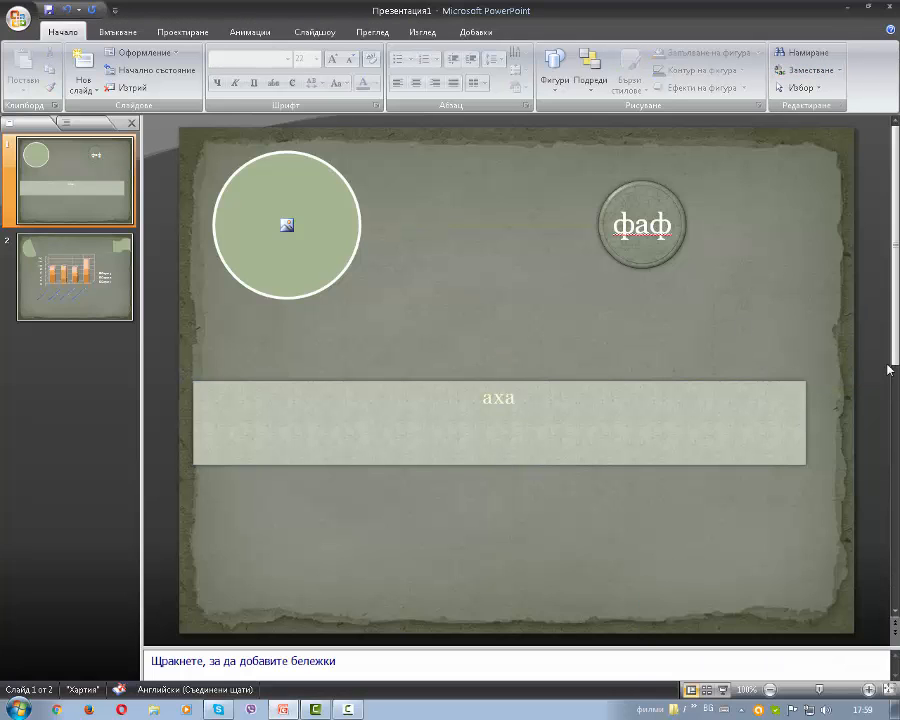
# - Try selecting all objects on the slide and the SmartArt graphic alone, and clear the selection
pyautogui.click(808, 88)
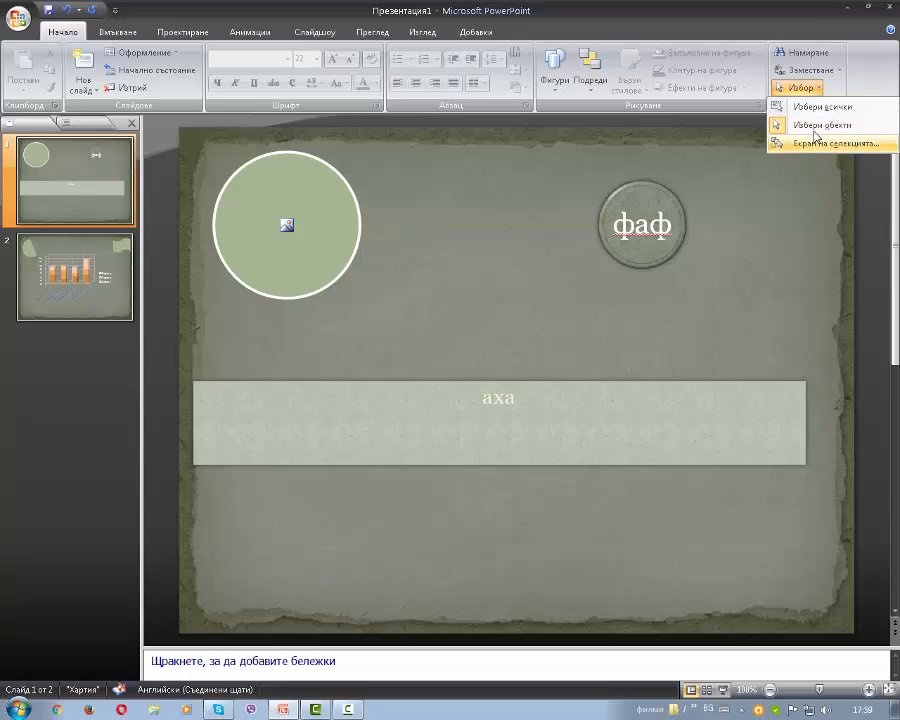
pyautogui.click(824, 109)
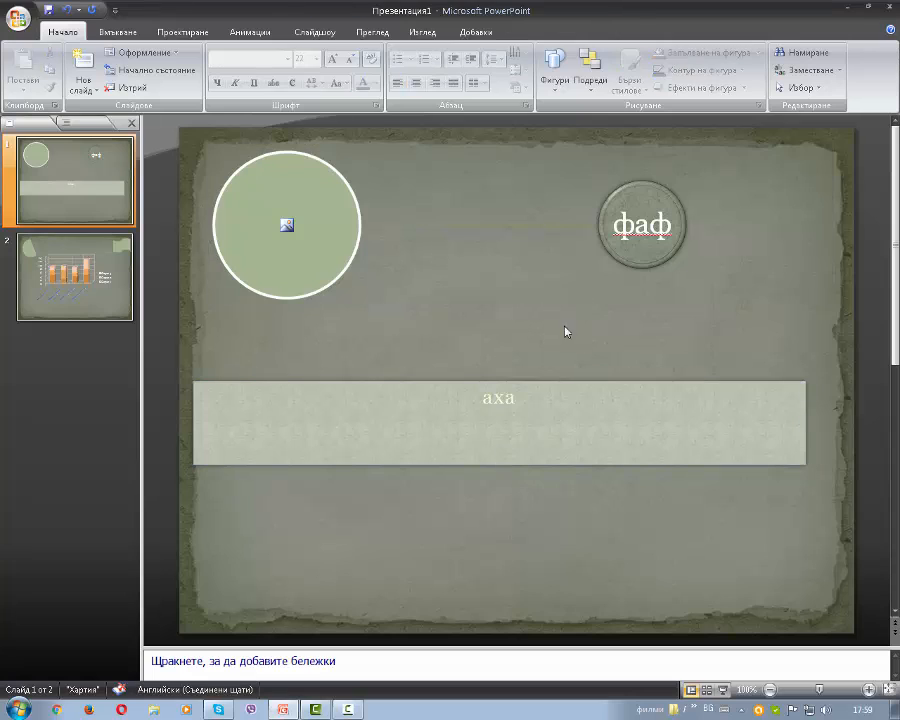
pyautogui.click(657, 212)
pyautogui.click(746, 160)
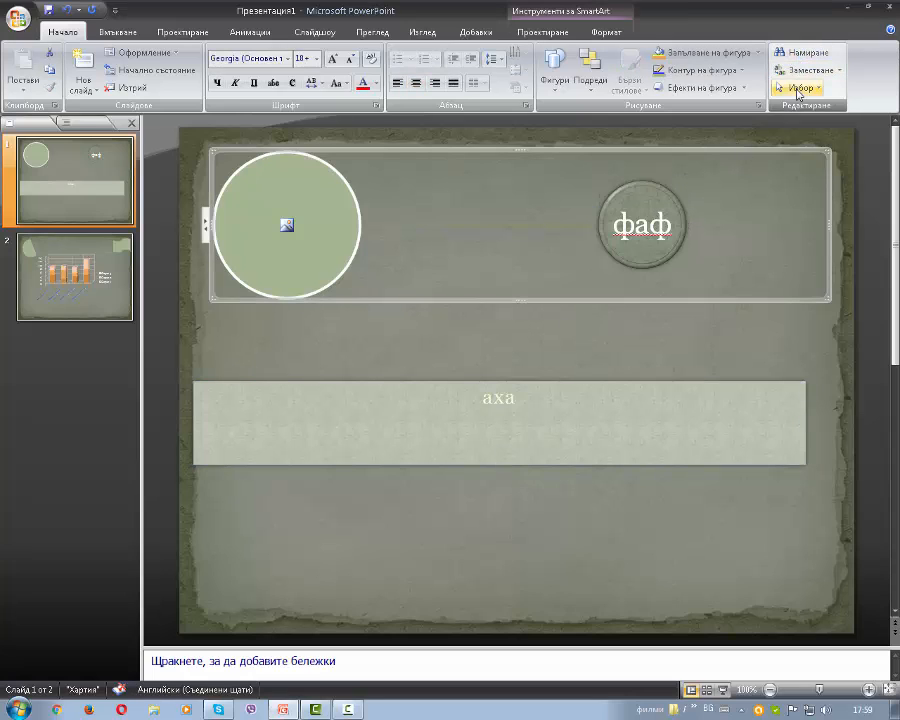
pyautogui.click(708, 368)
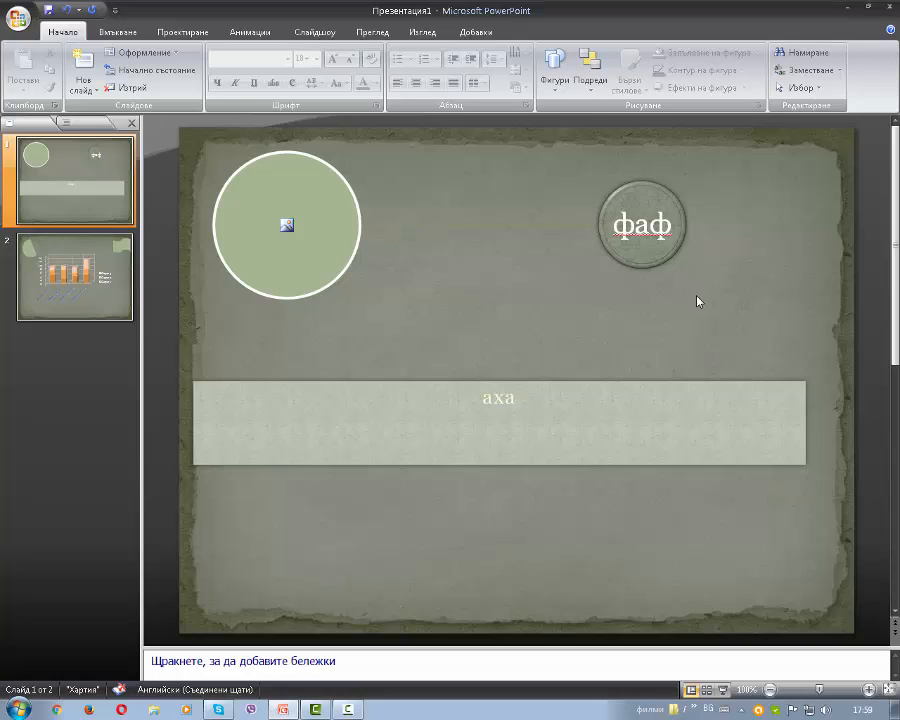
# - Try selecting all objects on the slide, switch to the object selection mode and deselect everything
pyautogui.click(797, 87)
pyautogui.click(806, 106)
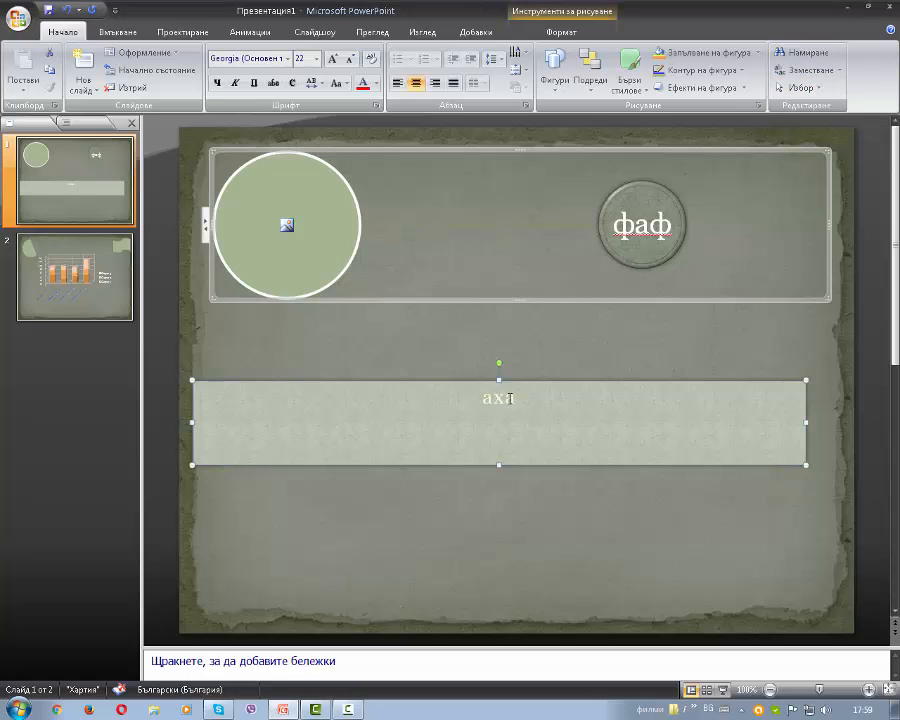
pyautogui.click(810, 88)
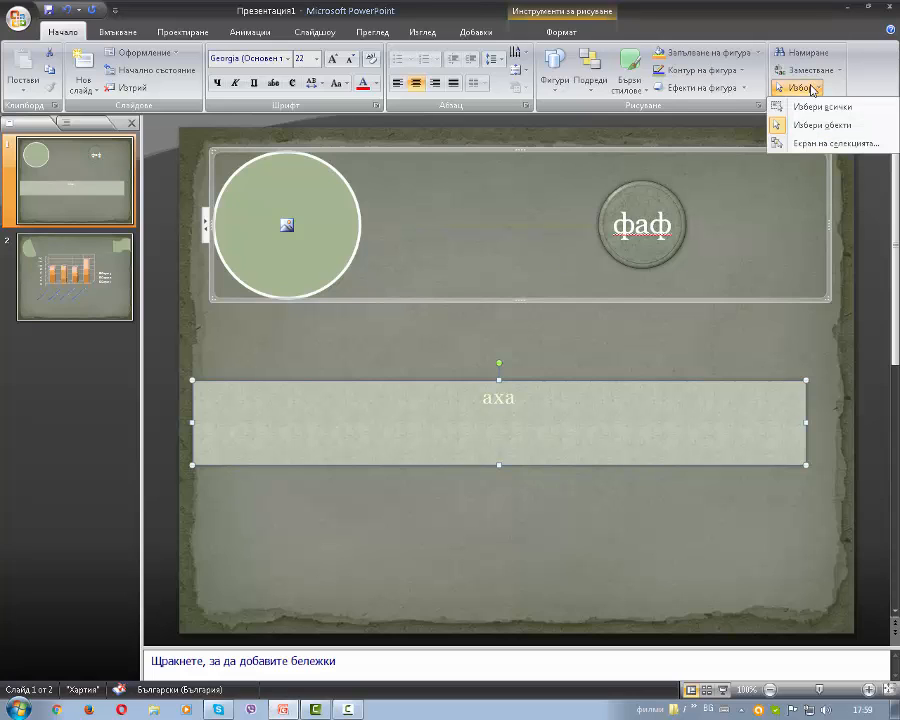
pyautogui.click(810, 124)
pyautogui.click(727, 349)
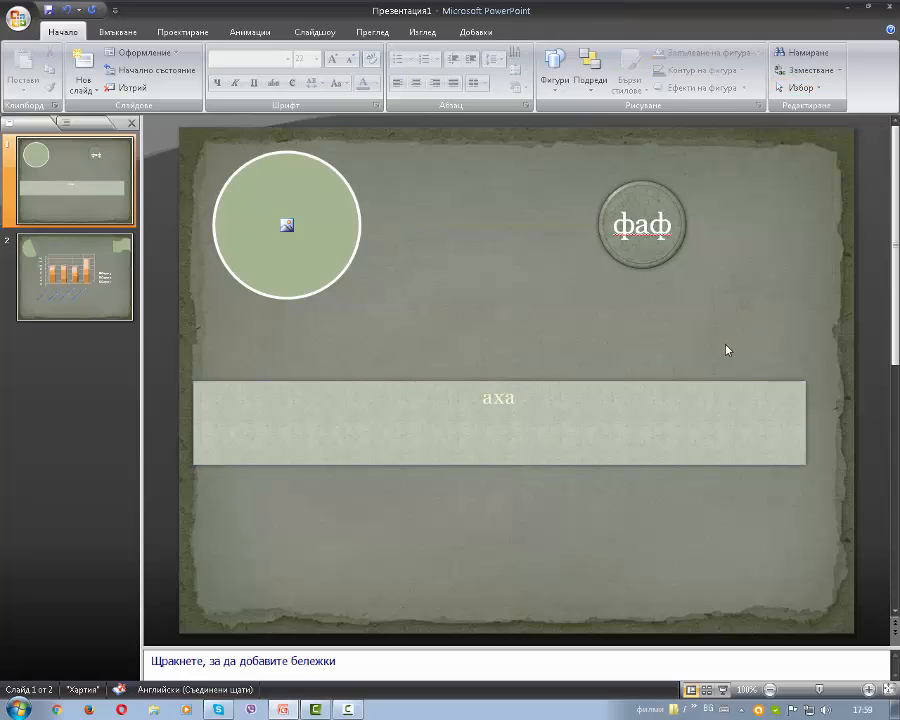
# - Examine the hyperlink options for the subtitle box and close the dialog without inserting a link
pyautogui.click(118, 32)
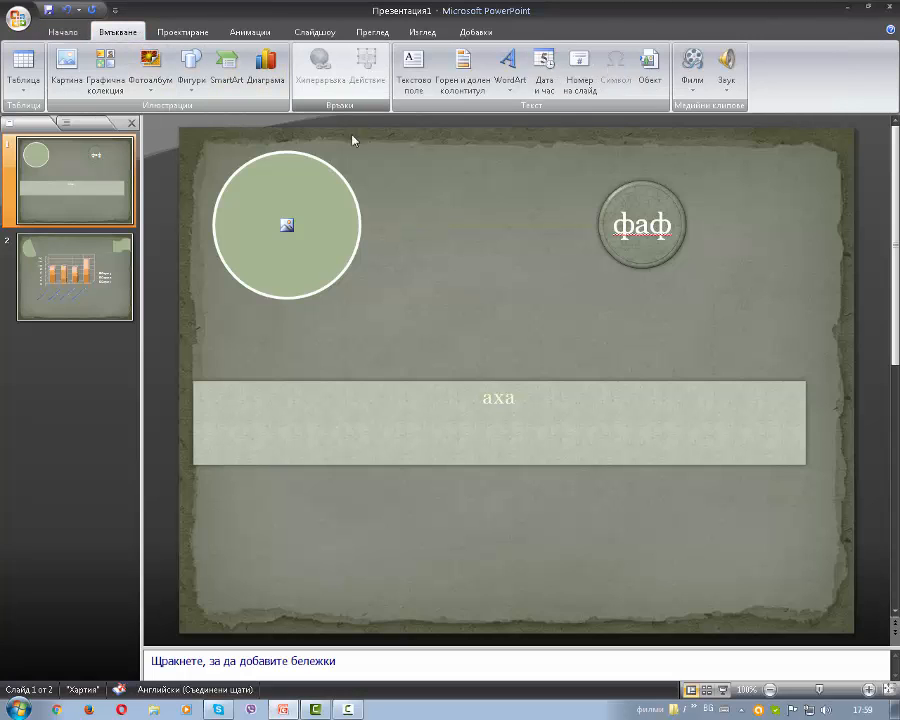
pyautogui.click(335, 230)
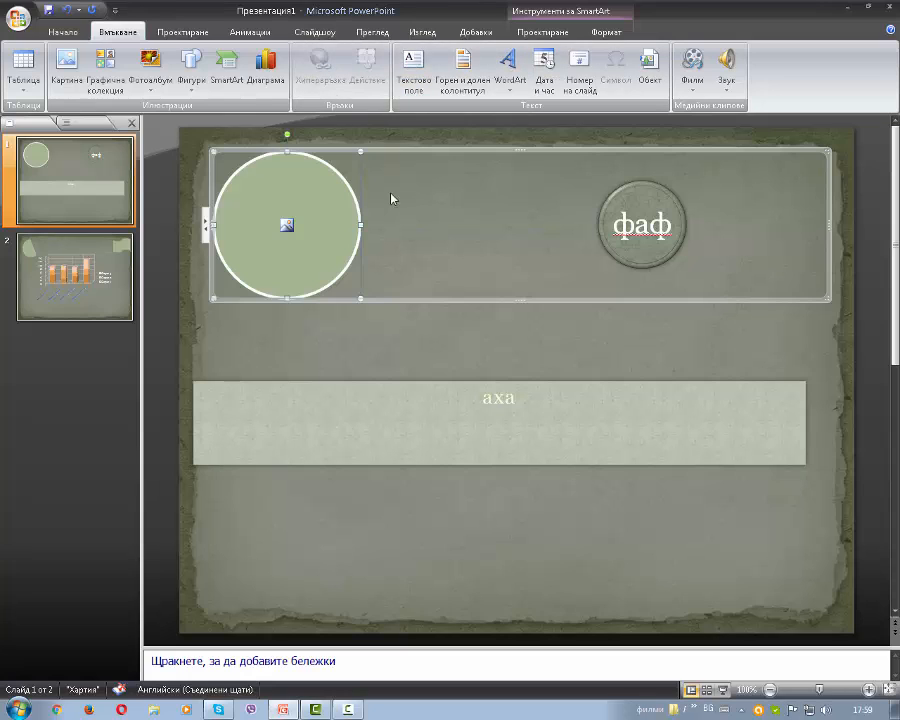
pyautogui.click(398, 432)
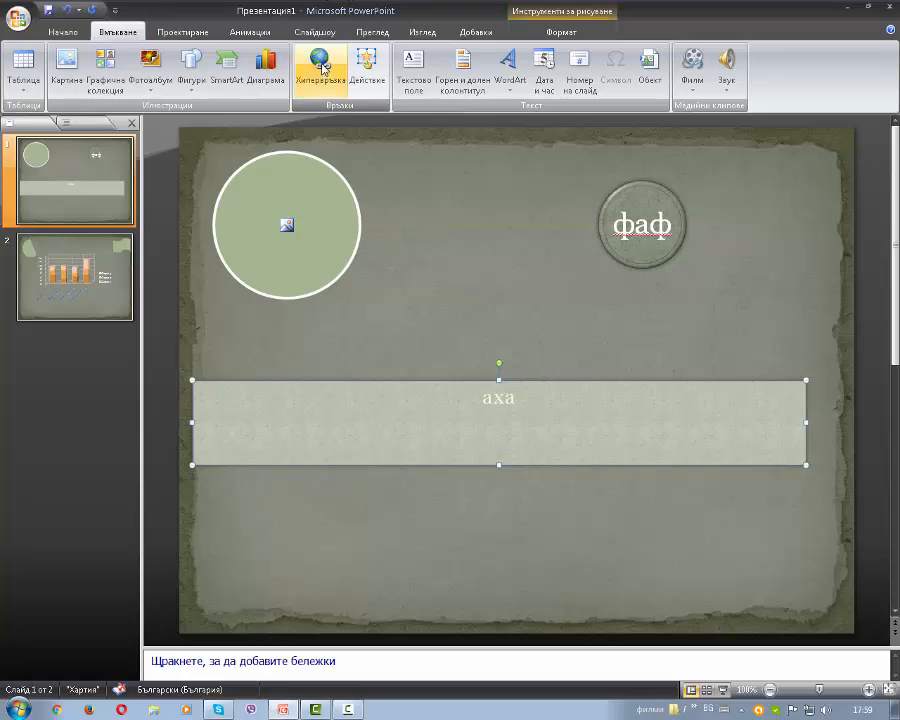
pyautogui.click(320, 62)
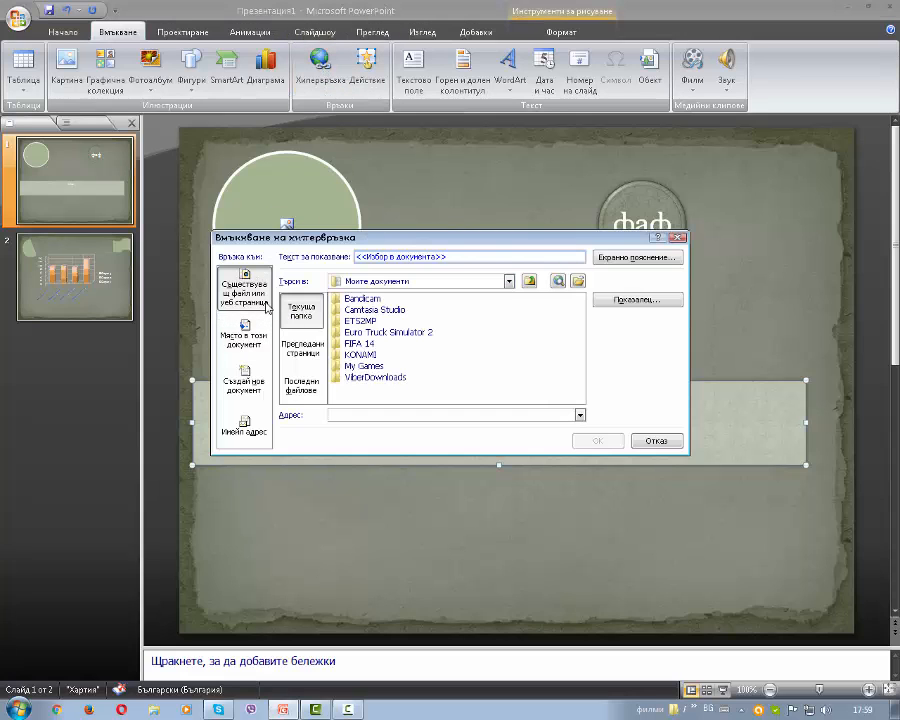
pyautogui.click(680, 238)
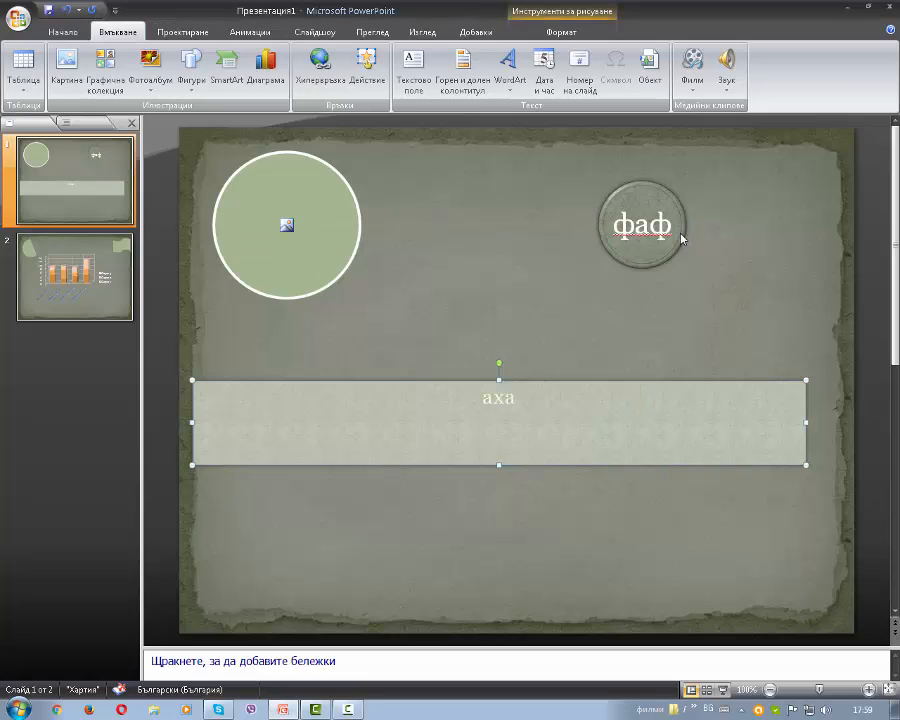
# - Examine the subtitle box's mouse-click and mouse-over action settings, including a hyperlink to "Следващ слайд", and close them without applying
pyautogui.click(378, 70)
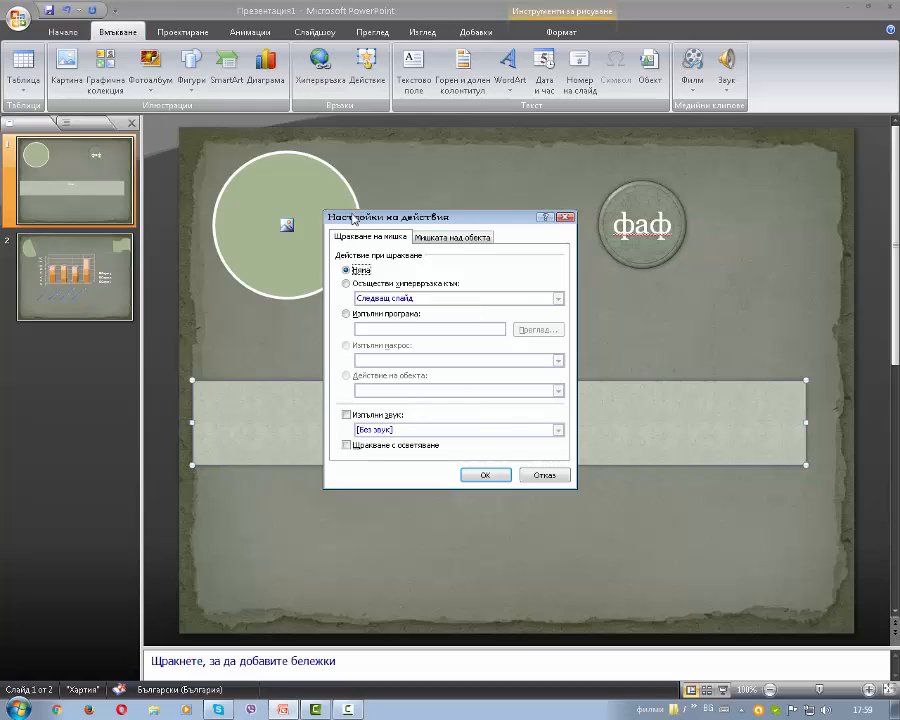
pyautogui.moveTo(430, 219); pyautogui.dragTo(518, 183)
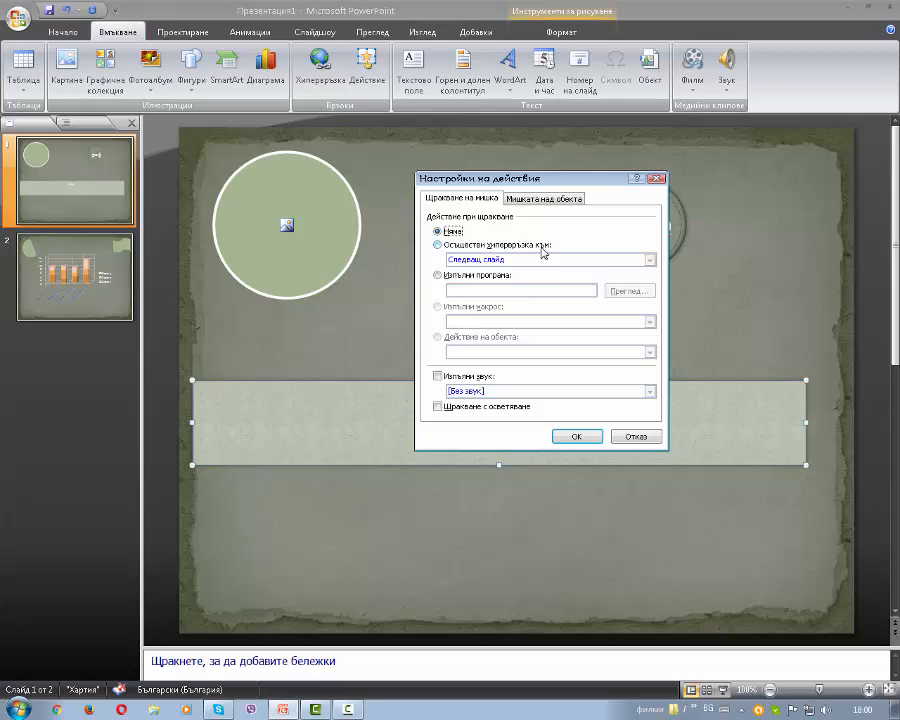
pyautogui.click(543, 251)
pyautogui.click(630, 261)
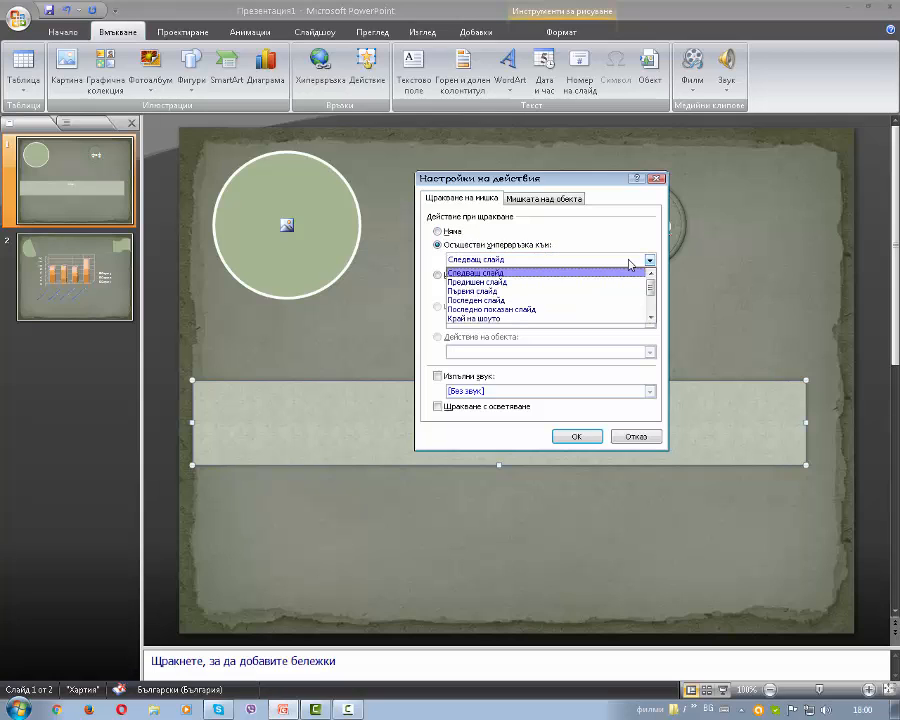
pyautogui.click(607, 272)
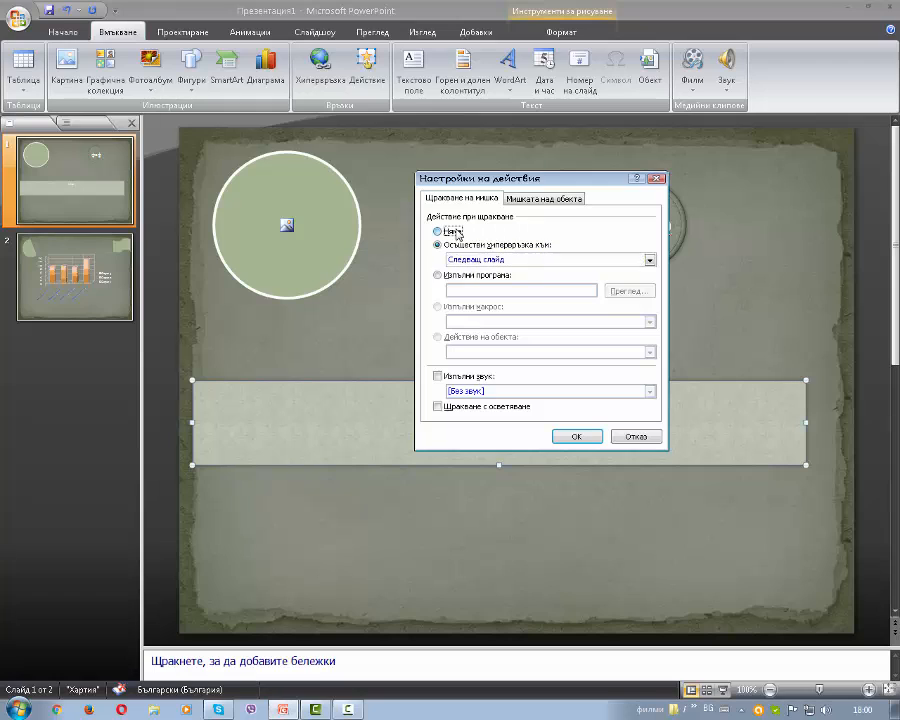
pyautogui.click(537, 198)
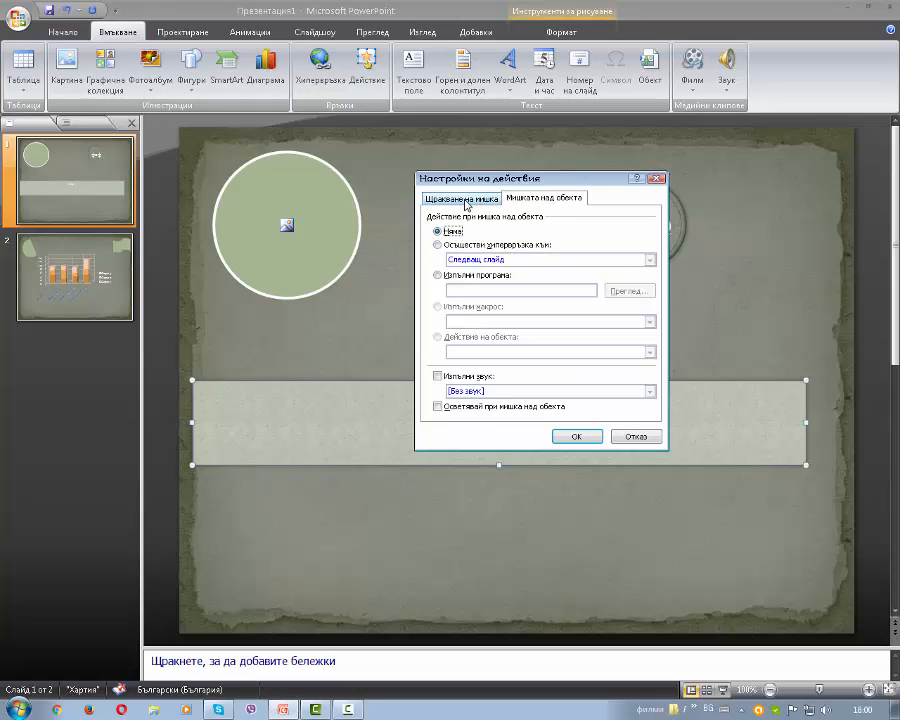
pyautogui.click(465, 202)
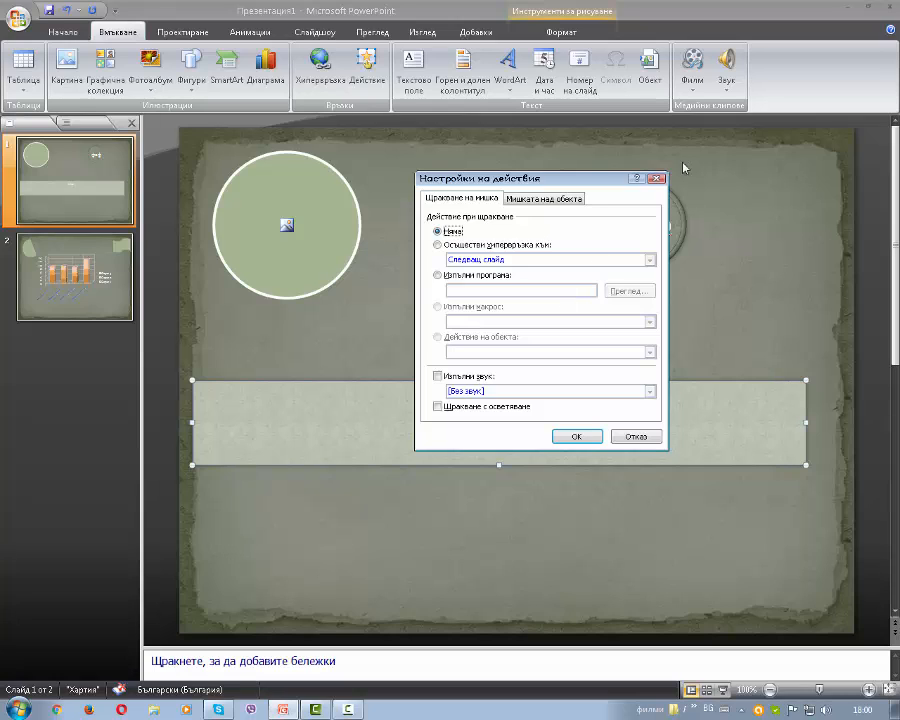
pyautogui.click(656, 178)
# - Insert a text box reading "хаха" near the slide's lower-left corner
pyautogui.click(420, 85)
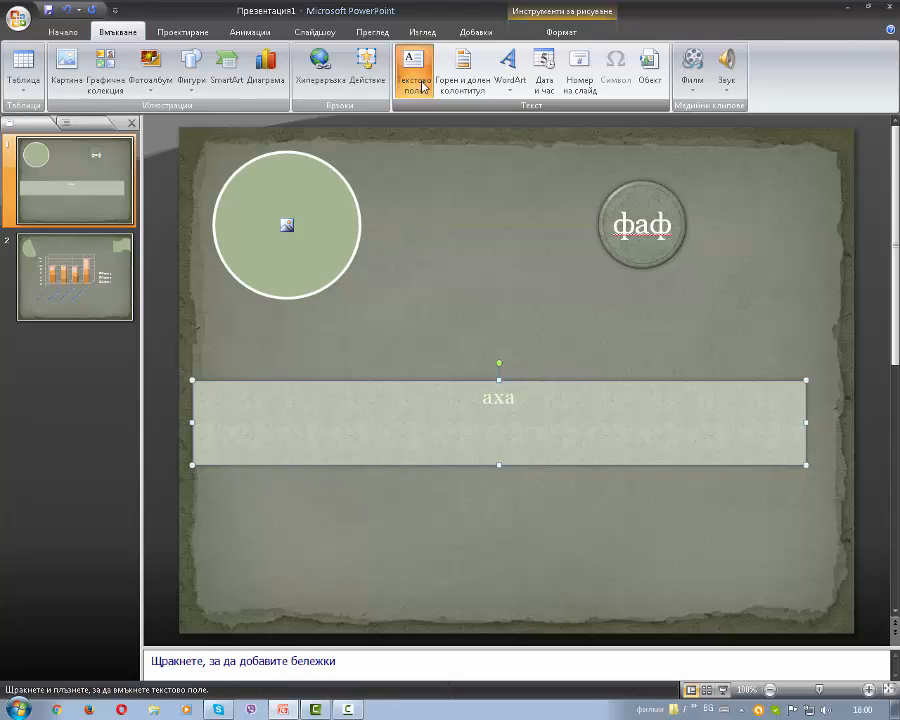
pyautogui.click(232, 558)
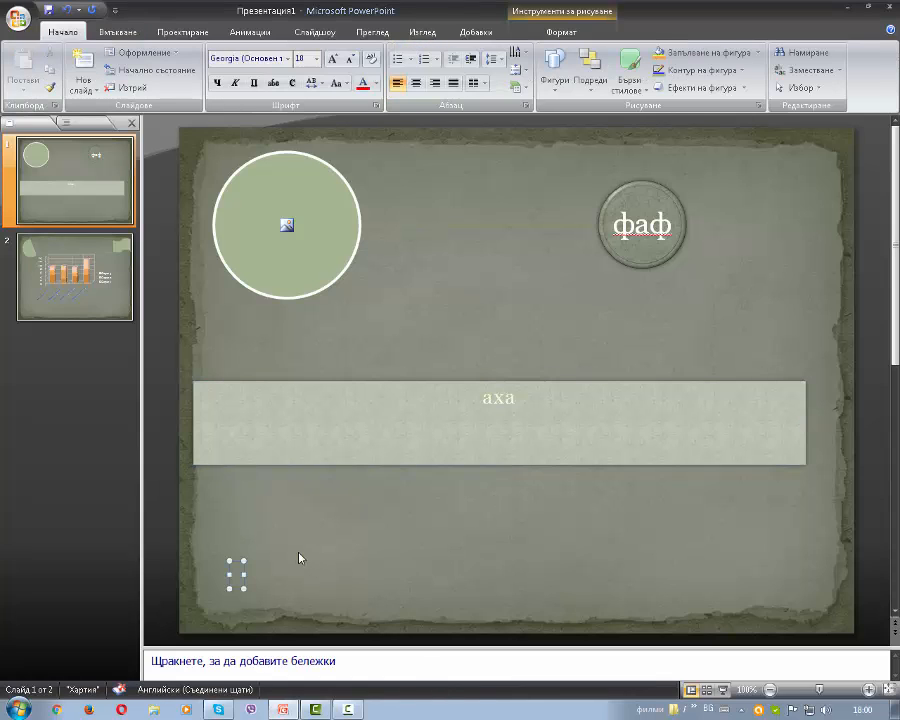
pyautogui.hotkey('alt', 'shift')
pyautogui.write('хаха')
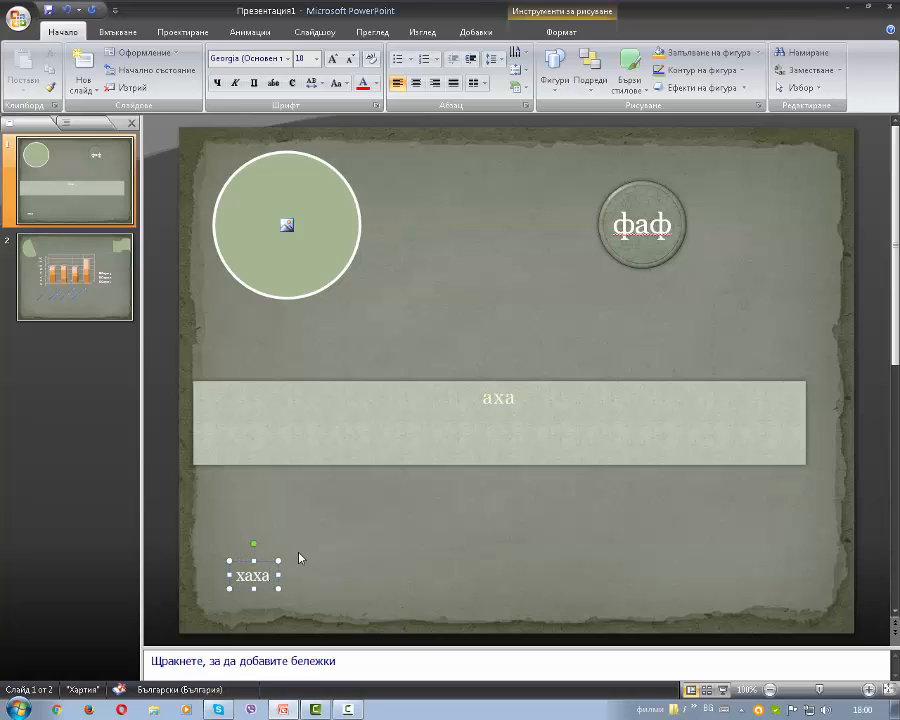
pyautogui.click(422, 567)
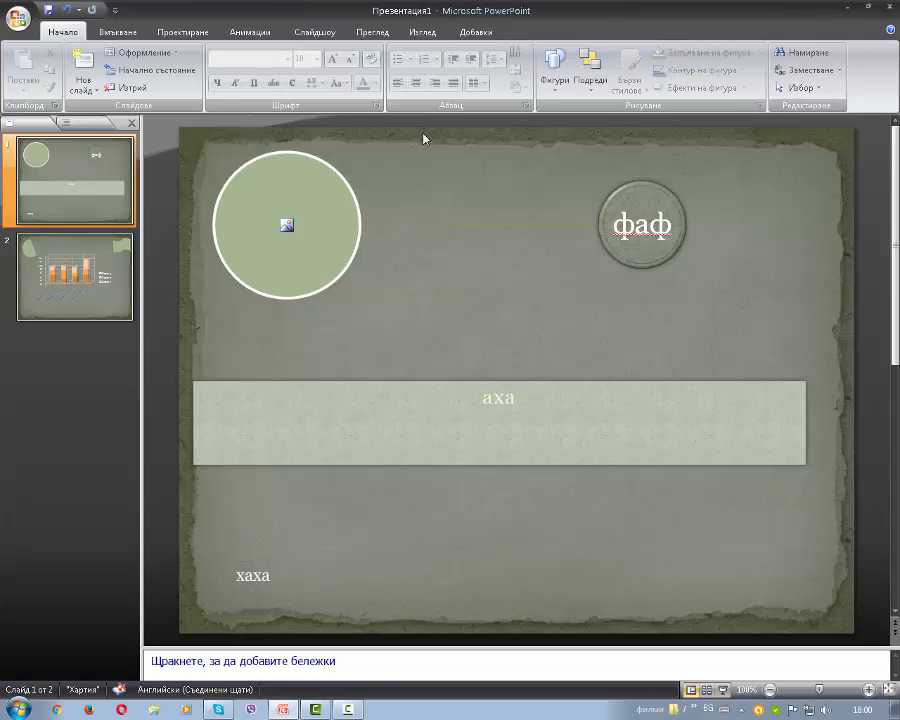
# - Add an automatically updating date to the footer of the current slide only
pyautogui.click(120, 31)
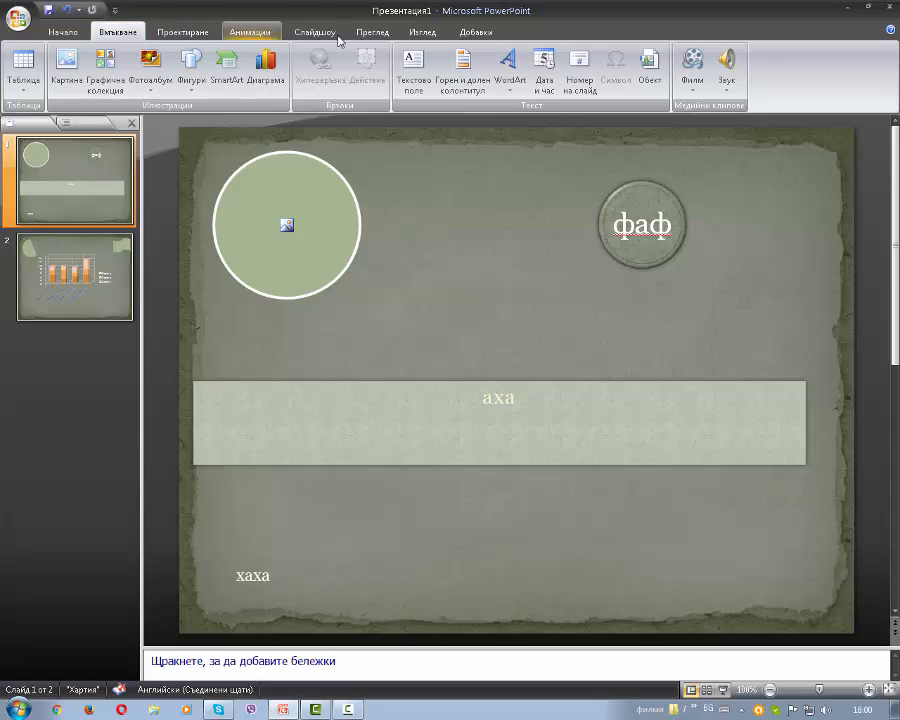
pyautogui.click(484, 62)
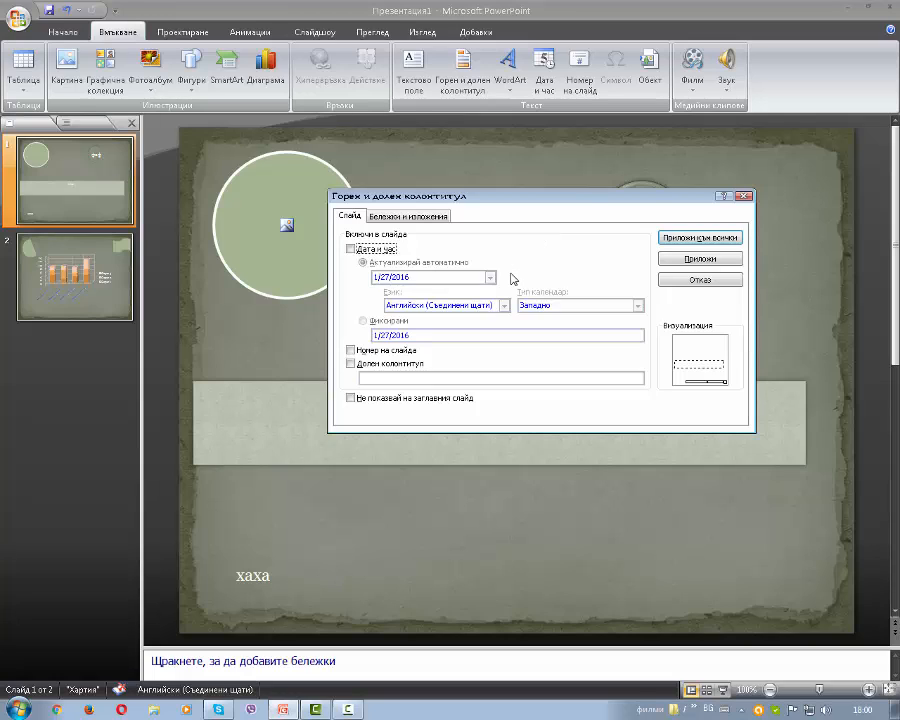
pyautogui.click(379, 256)
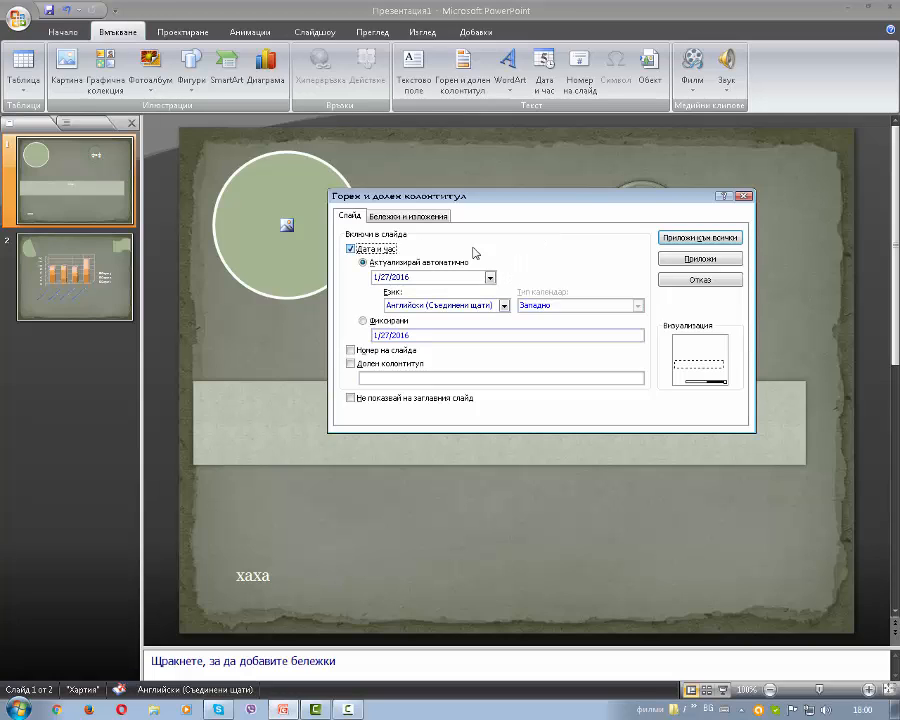
pyautogui.click(726, 259)
# - Shift the date box slightly and replace its content with "27.01.2016г."
pyautogui.click(656, 601)
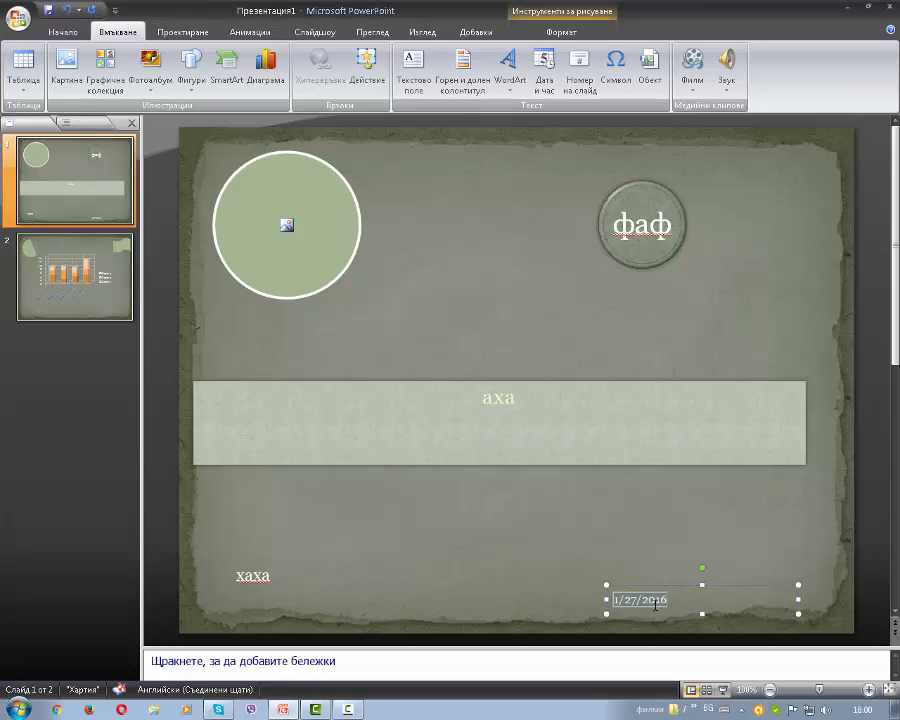
pyautogui.moveTo(686, 587)
pyautogui.mouseDown()
pyautogui.moveTo(693, 554)
pyautogui.moveTo(681, 581)
pyautogui.moveTo(692, 593)
pyautogui.mouseUp()
pyautogui.click(645, 605)
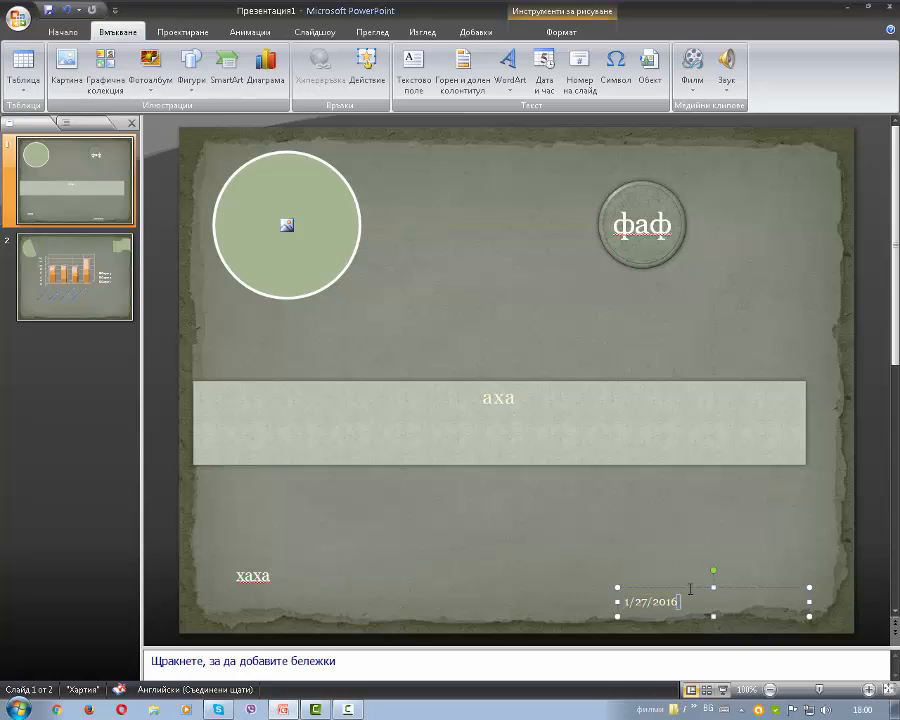
pyautogui.press('Delete')
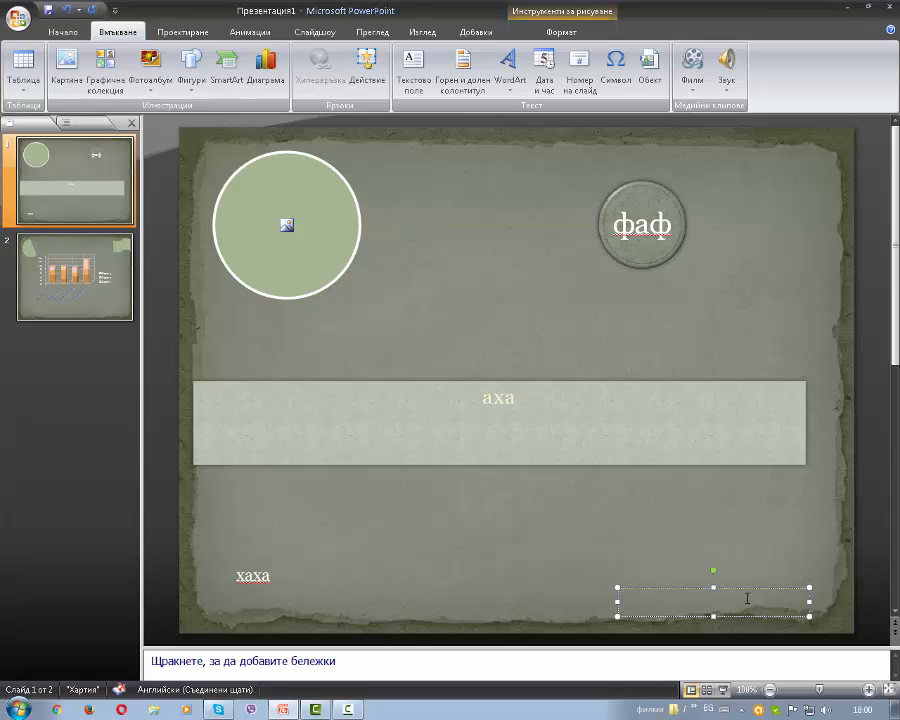
pyautogui.click(730, 529)
pyautogui.click(703, 597)
pyautogui.write('27.01')
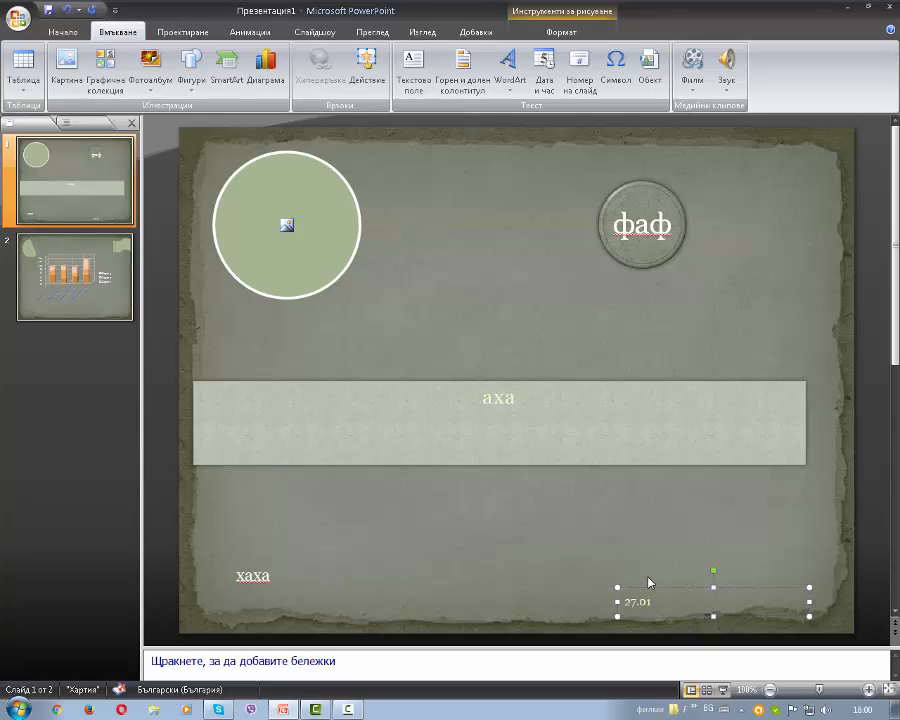
pyautogui.write('.2016г.')
pyautogui.click(655, 540)
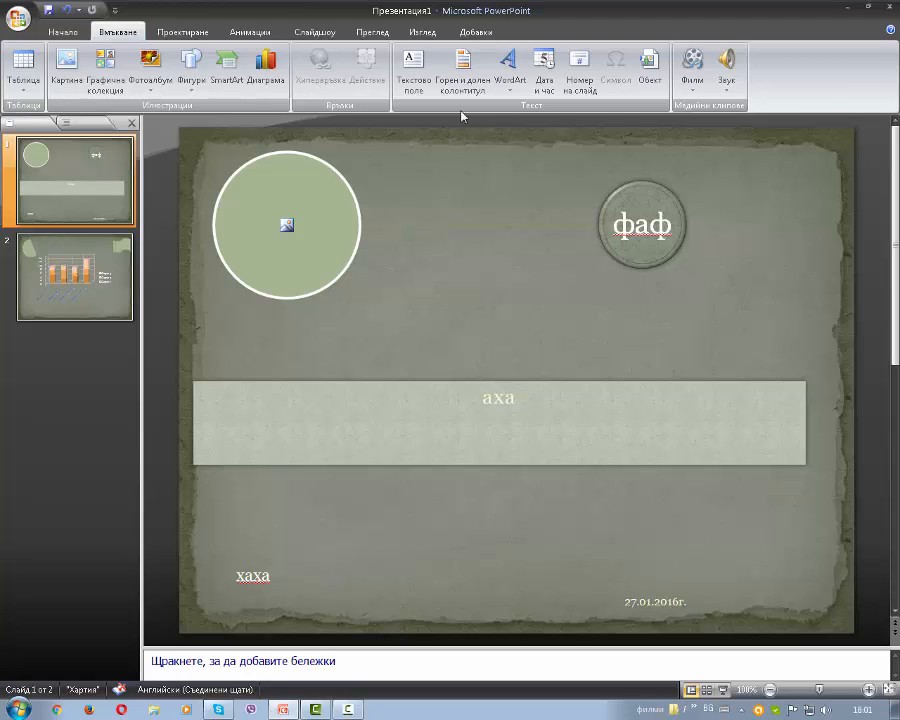
# - Insert WordArt in the solid blue bevelled style and move it up above the subtitle box
pyautogui.click(511, 72)
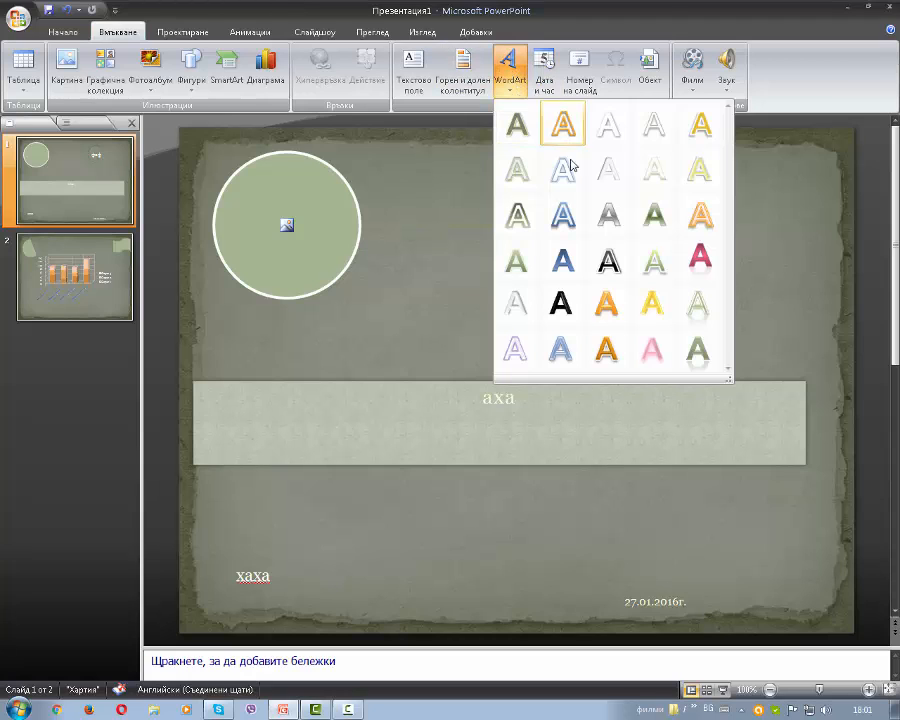
pyautogui.click(562, 268)
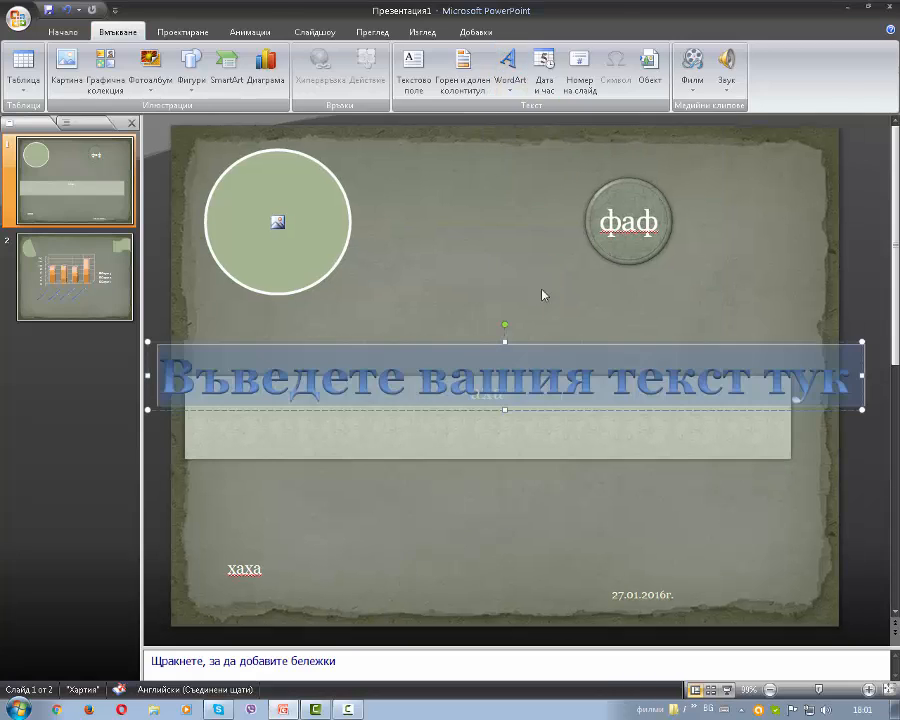
pyautogui.moveTo(541, 342); pyautogui.dragTo(538, 313)
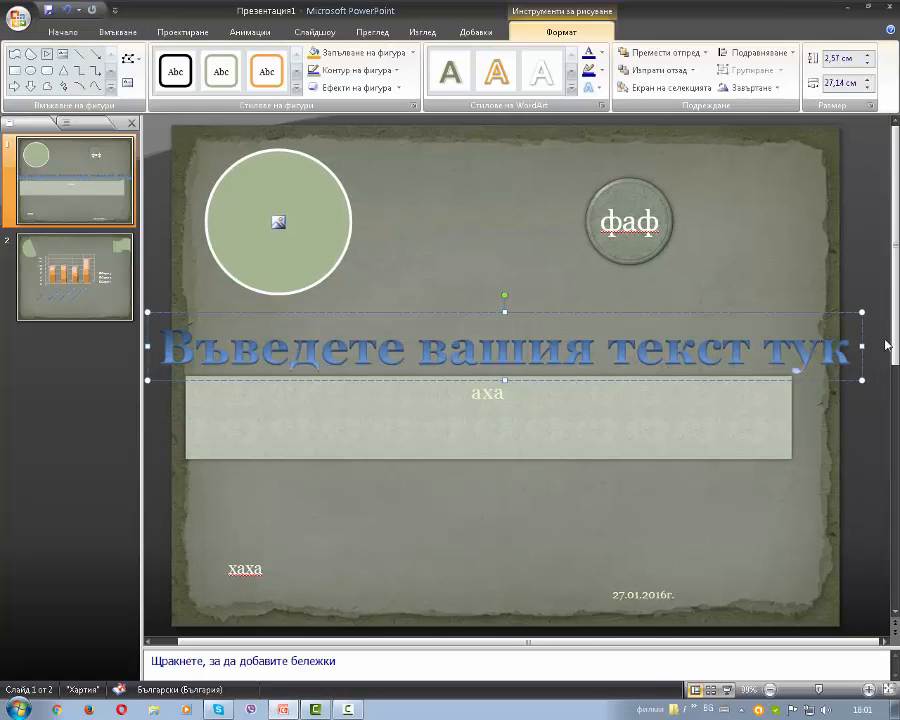
# - Replace the WordArt placeholder text with "хаха"
pyautogui.doubleClick(850, 350)
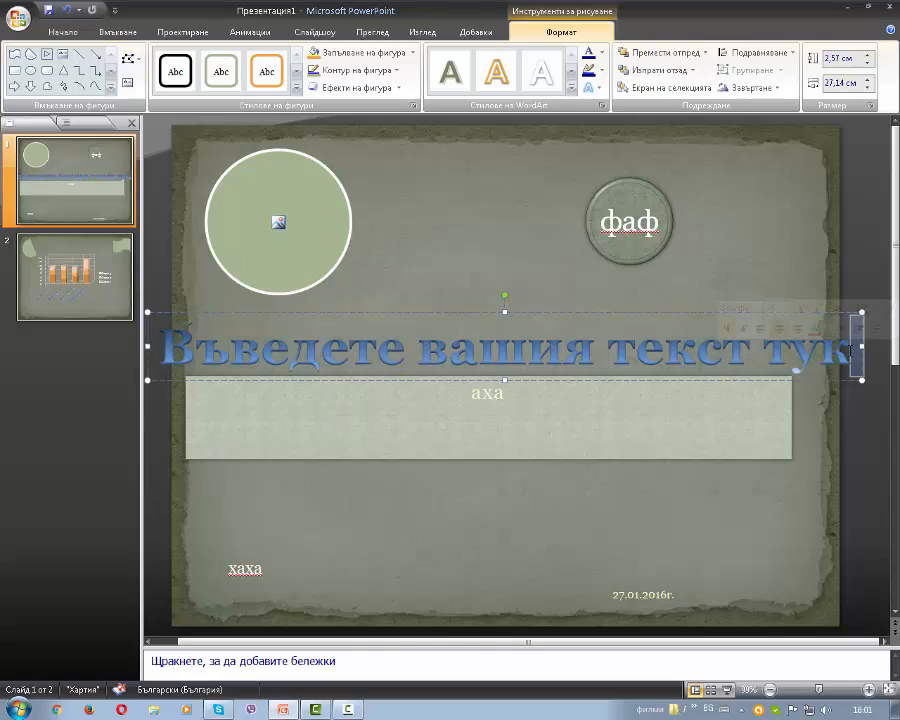
pyautogui.tripleClick(850, 350)
pyautogui.doubleClick(850, 350)
pyautogui.tripleClick(850, 350)
pyautogui.press('Delete')
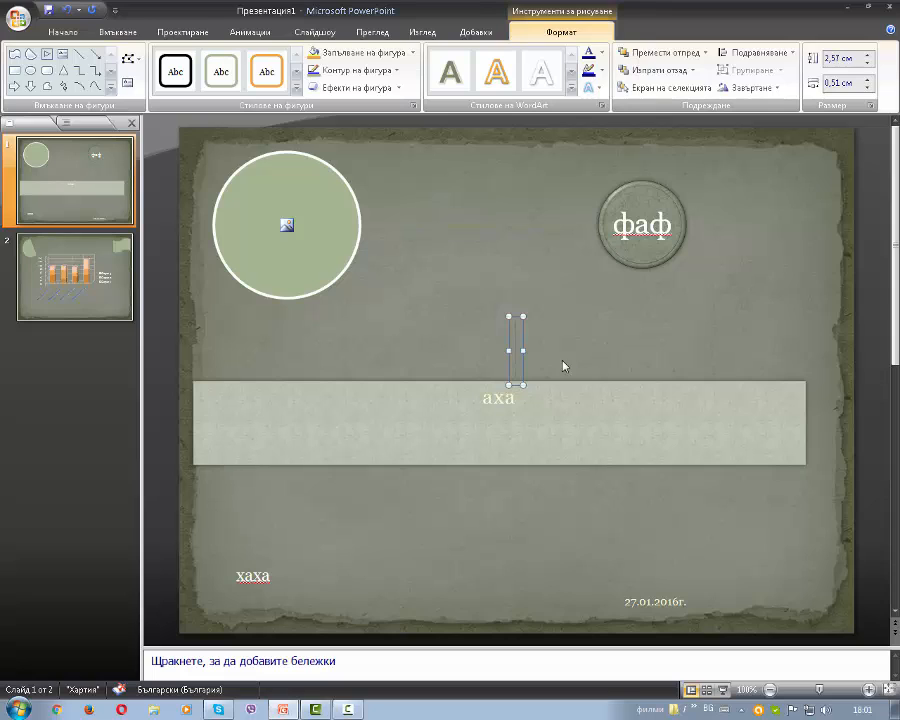
pyautogui.write('х')
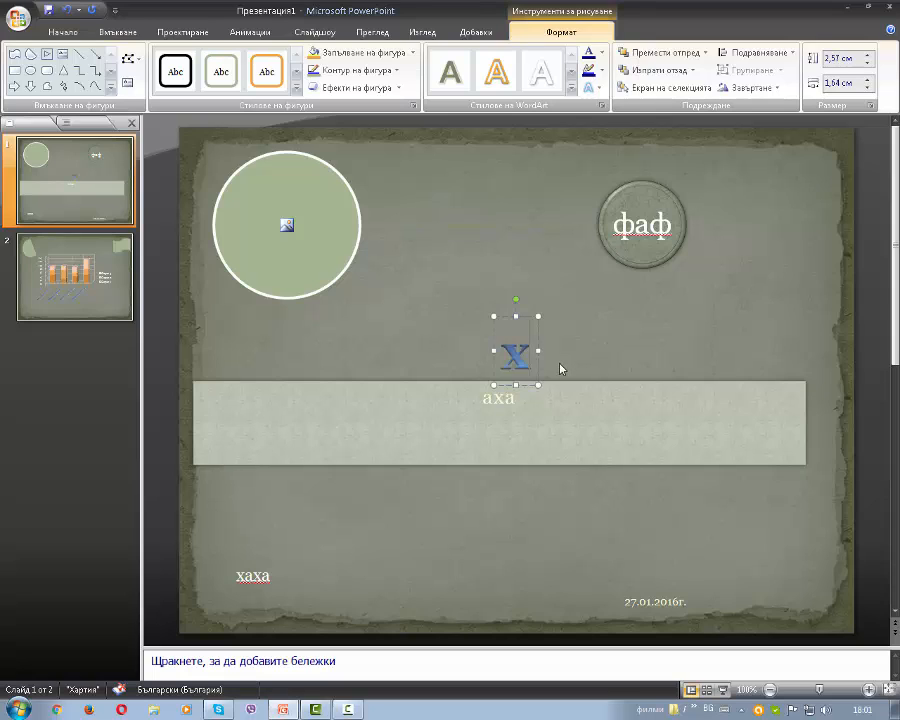
pyautogui.write('аха')
# - Move the "хаха" WordArt slightly higher, clear of the subtitle box, and deselect it
pyautogui.click(627, 394)
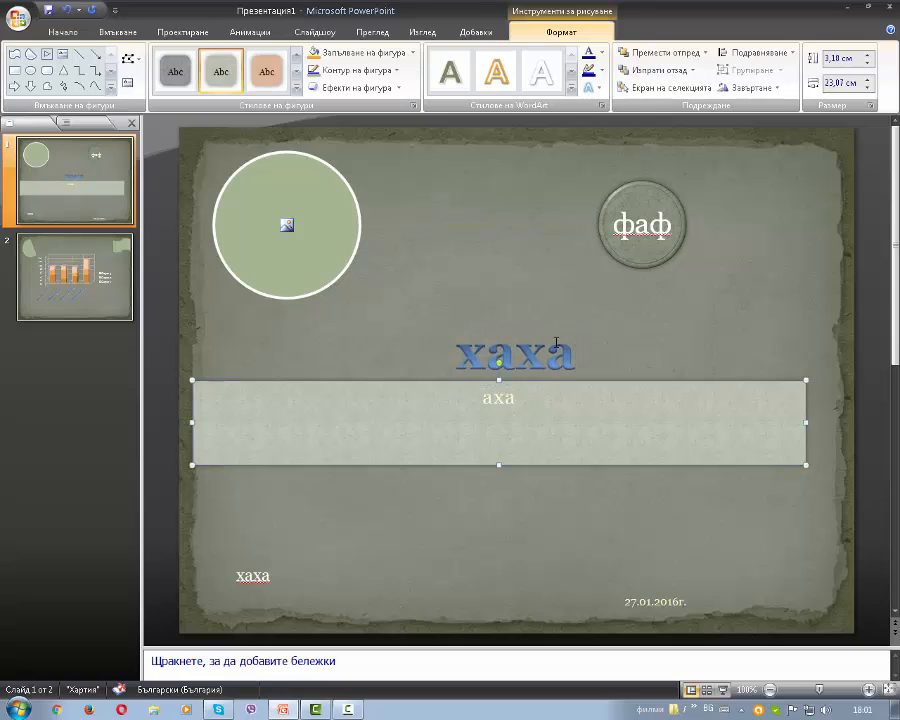
pyautogui.click(540, 330)
pyautogui.moveTo(669, 300); pyautogui.dragTo(394, 362)
pyautogui.click(162, 29)
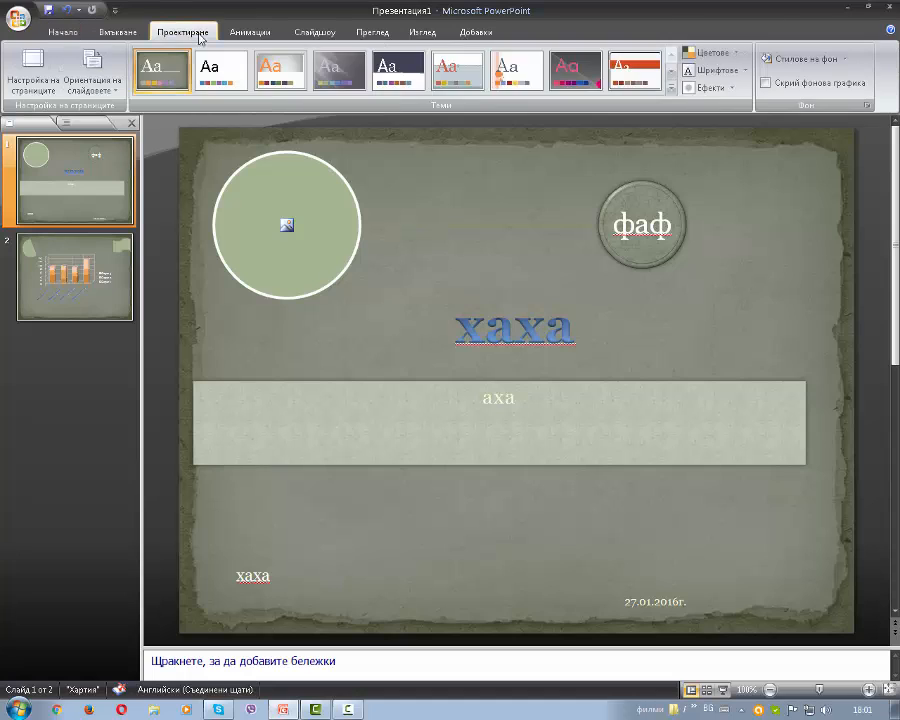
pyautogui.click(117, 30)
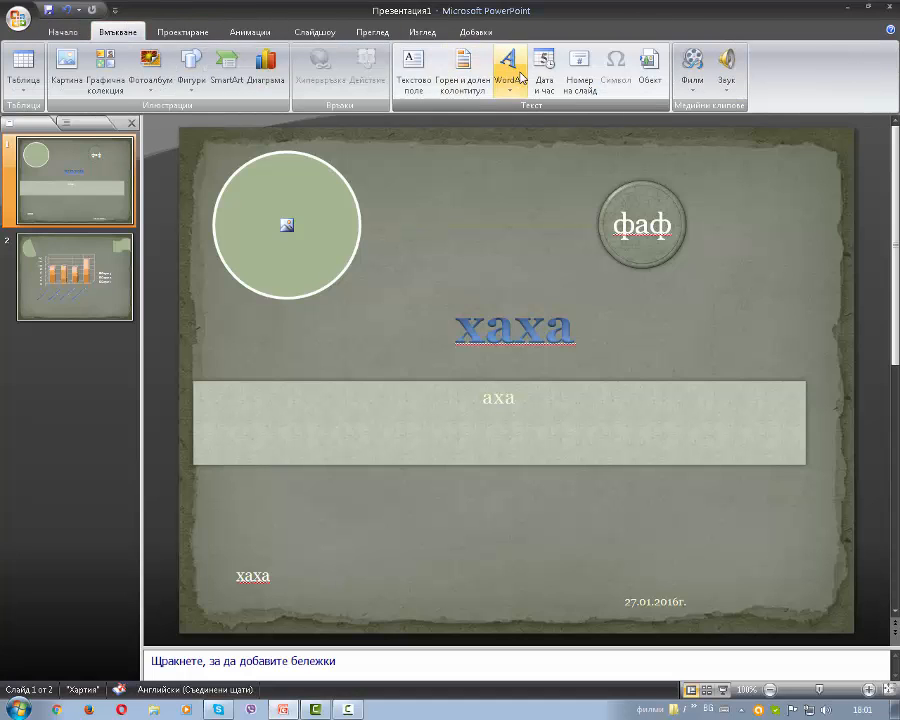
# - Examine the date and time formats offered for the "хаха" WordArt in English (United States) and Bulgarian (Bulgaria), without inserting one
pyautogui.click(238, 573)
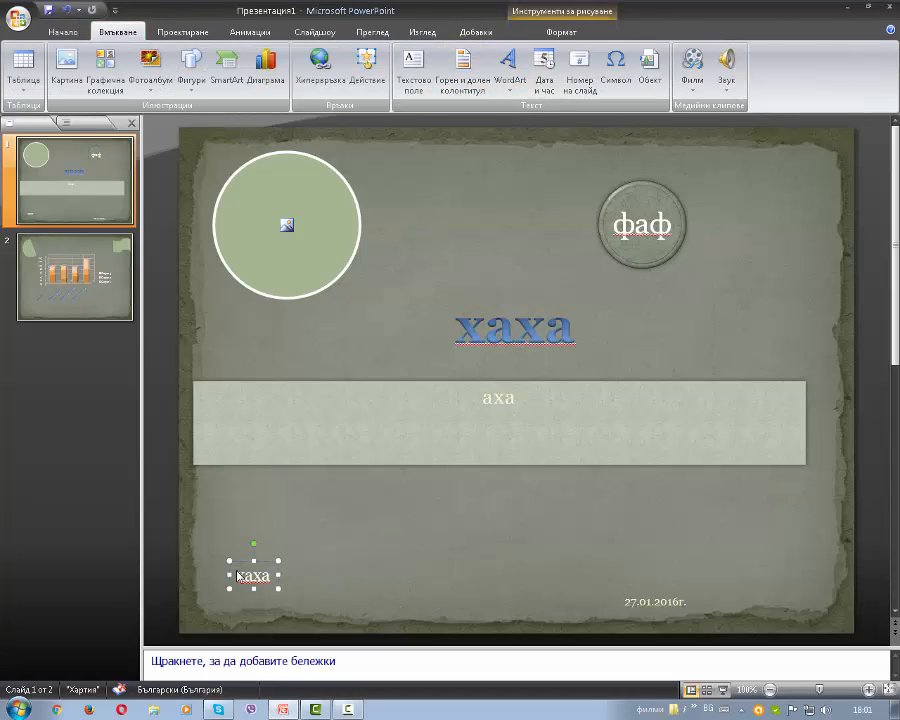
pyautogui.click(509, 333)
pyautogui.click(545, 62)
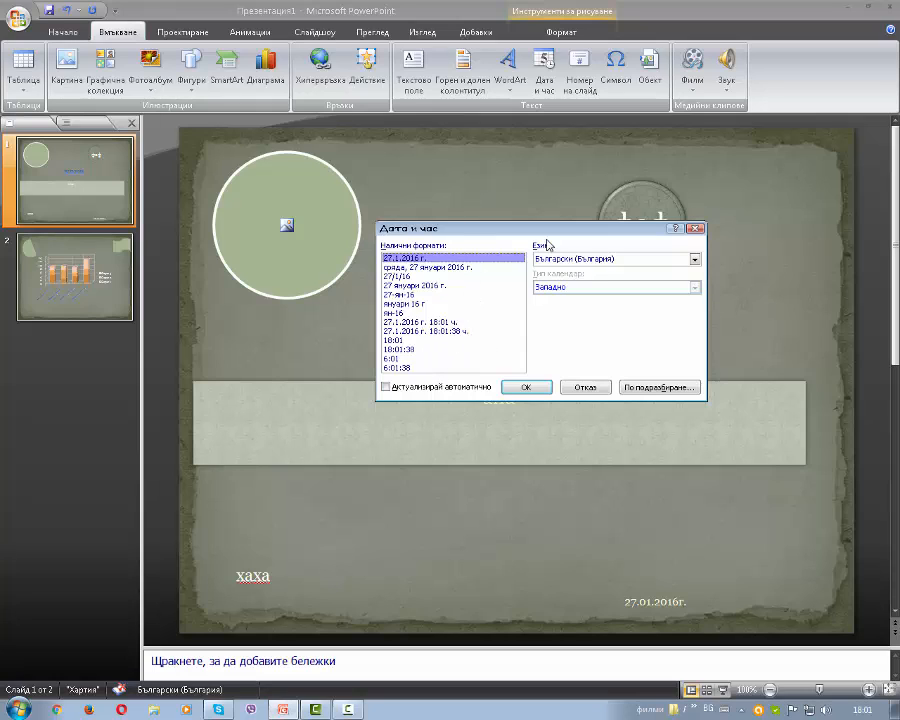
pyautogui.click(692, 260)
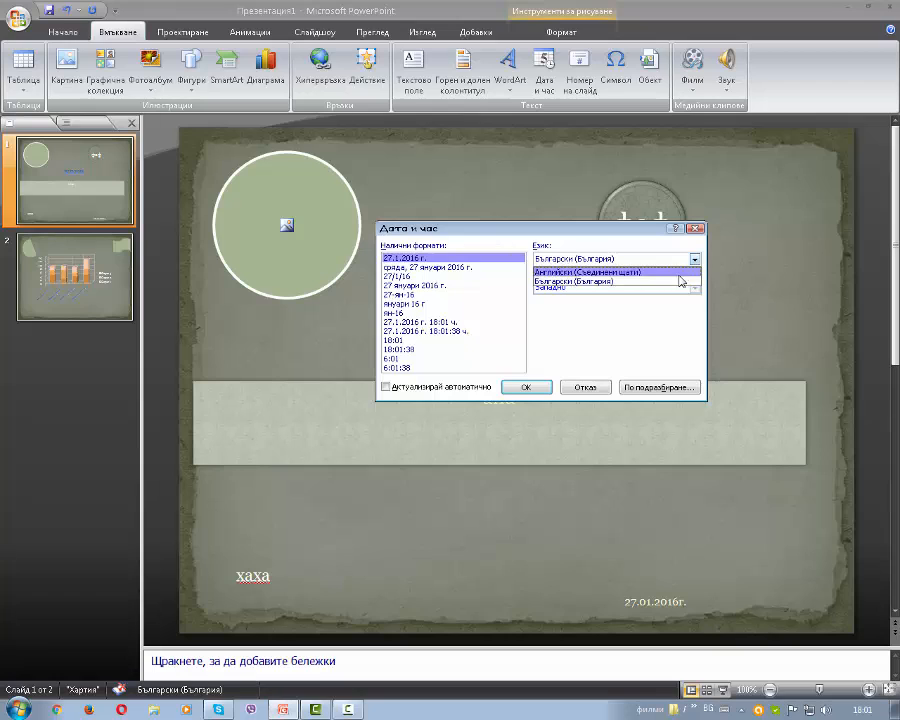
pyautogui.click(676, 282)
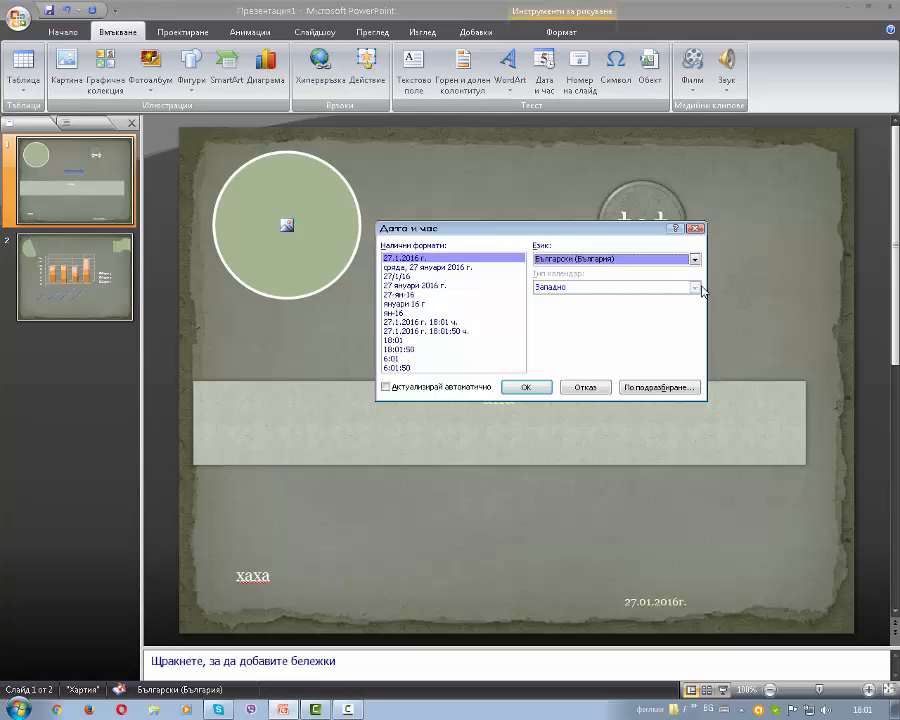
pyautogui.click(690, 259)
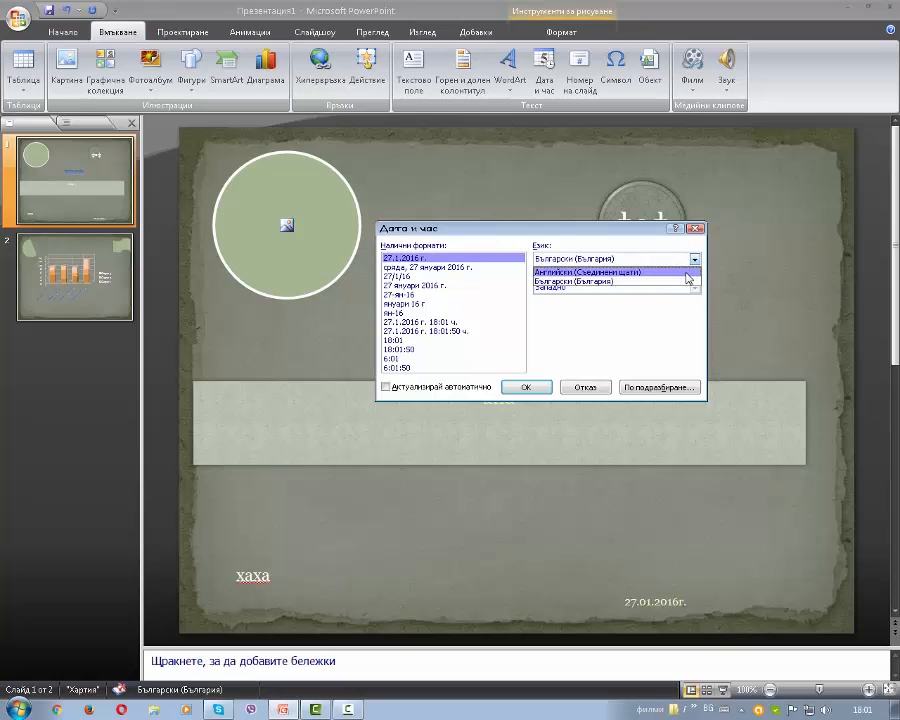
pyautogui.click(687, 273)
pyautogui.click(692, 259)
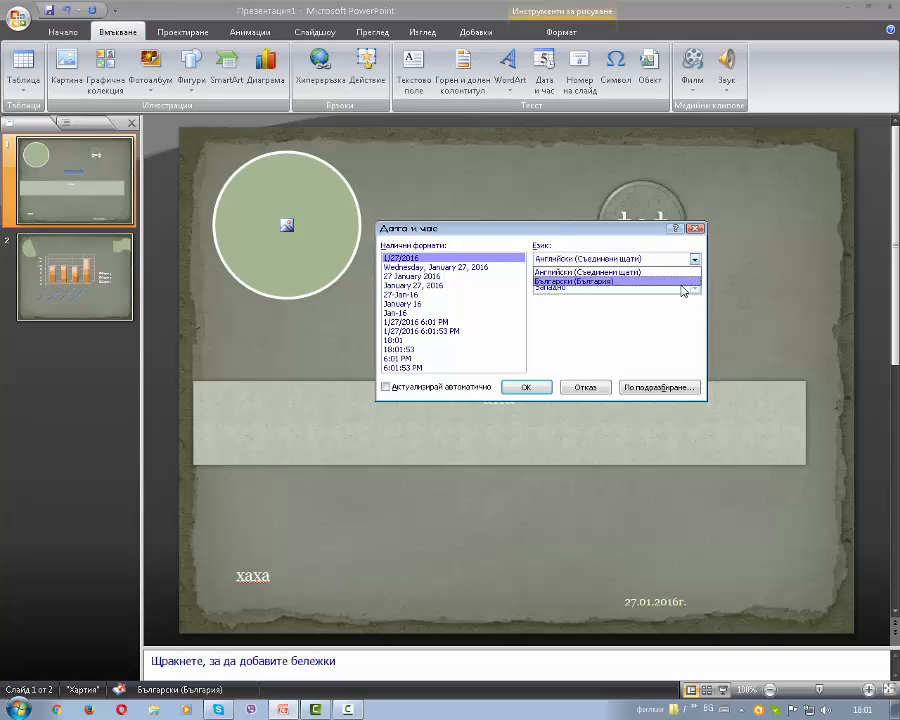
pyautogui.click(682, 283)
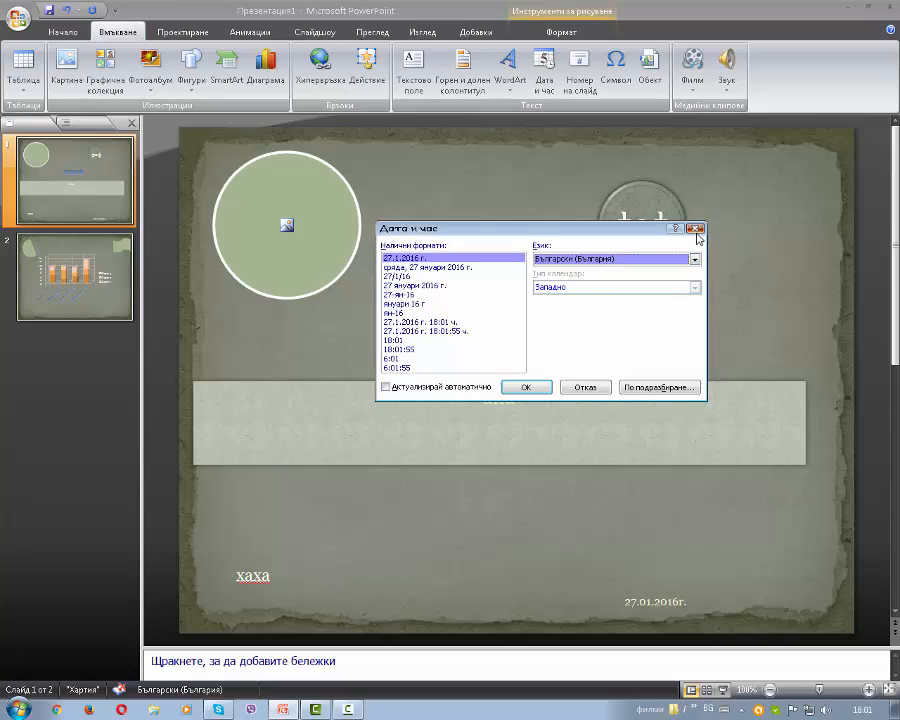
pyautogui.click(695, 229)
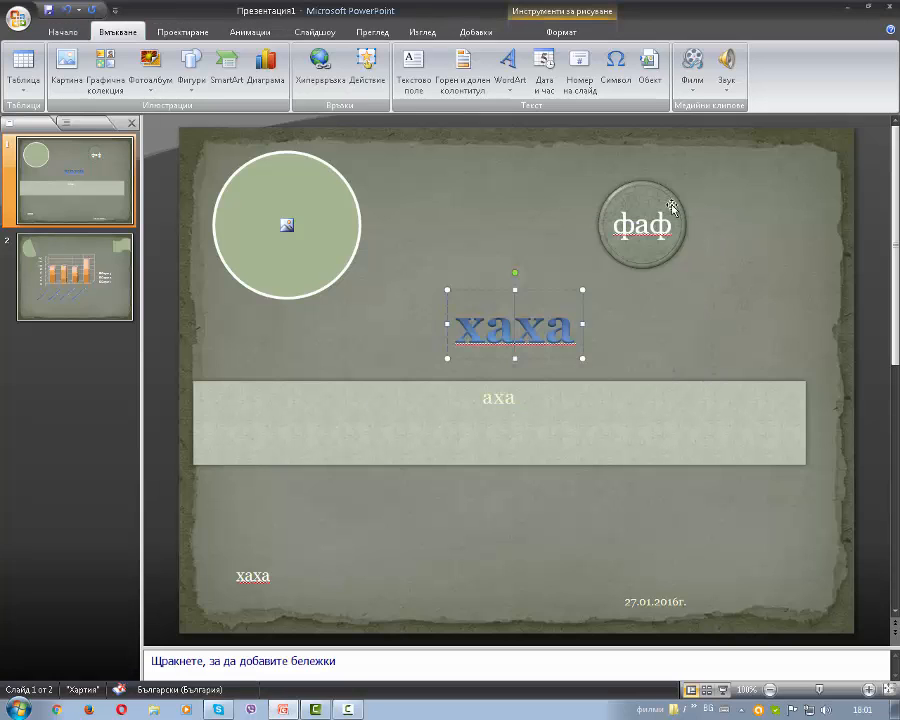
# - Try inserting the slide number inside the "хаха" WordArt text and remove it again
pyautogui.click(594, 88)
pyautogui.click(594, 88)
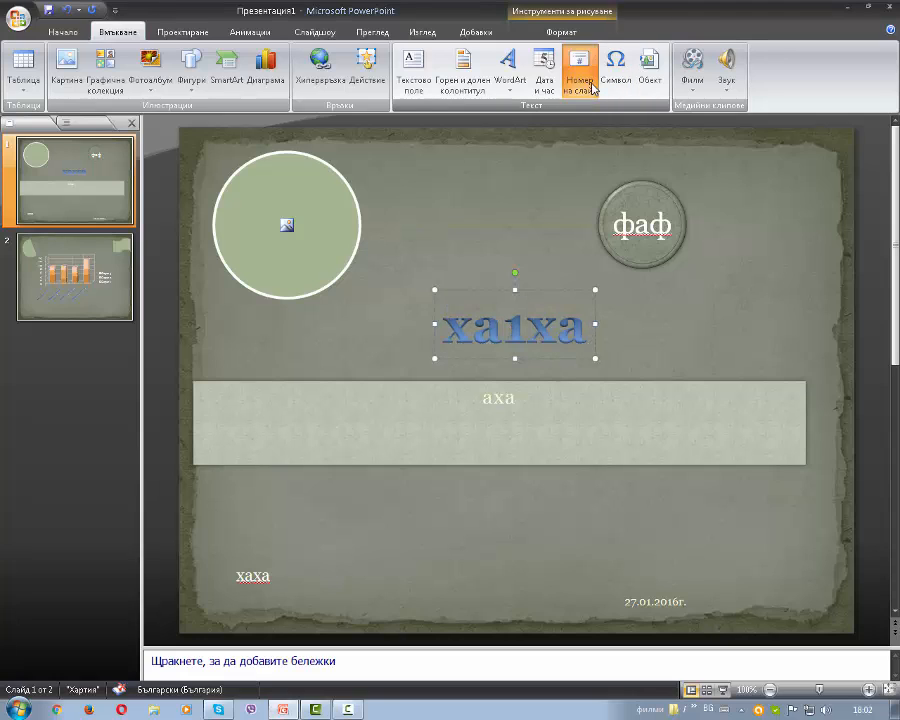
pyautogui.press('BackSpace')
pyautogui.press('BackSpace')
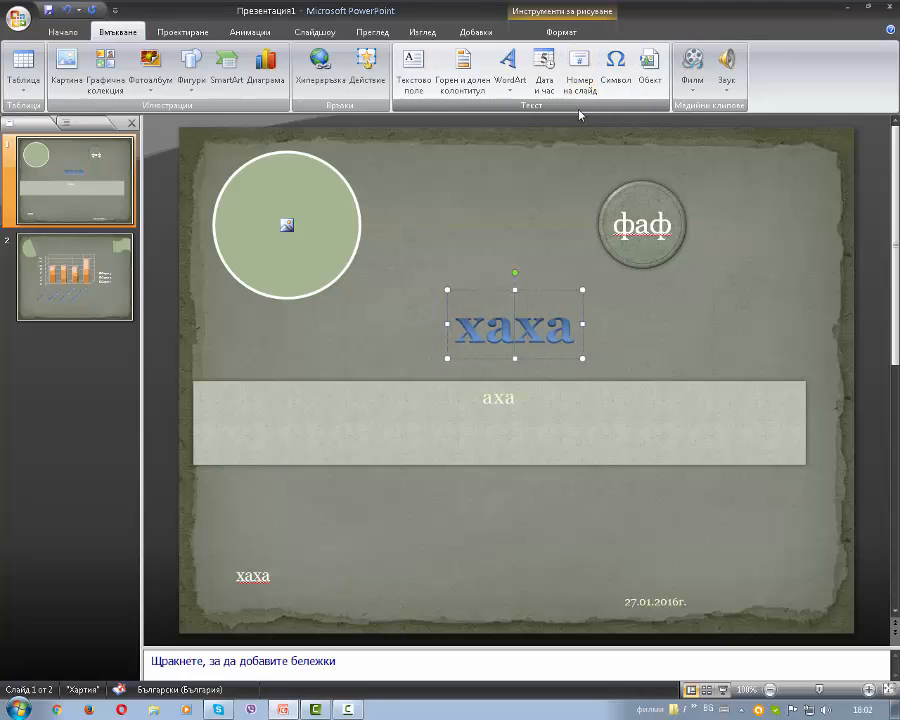
# - With nothing selected on the slide, view the slide number option in the header and footer settings and close them unchanged
pyautogui.click(635, 294)
pyautogui.click(635, 320)
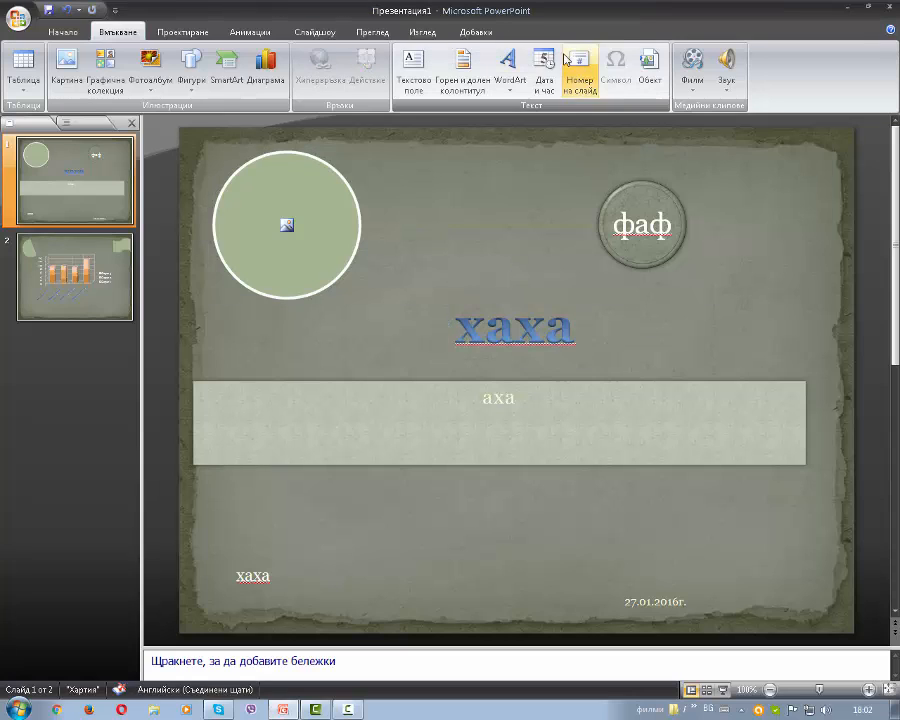
pyautogui.click(590, 67)
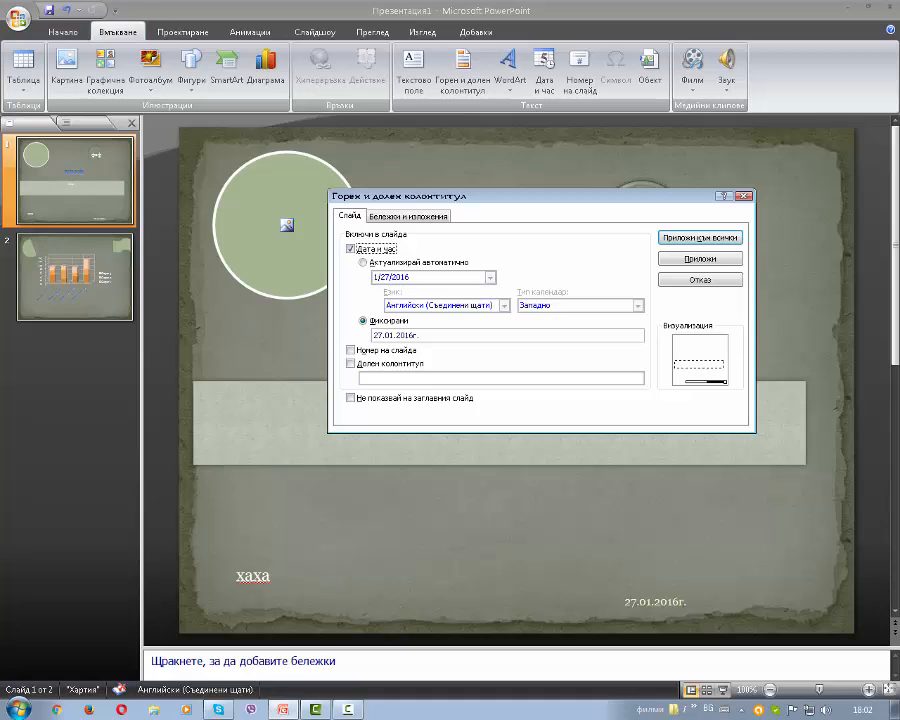
pyautogui.click(743, 196)
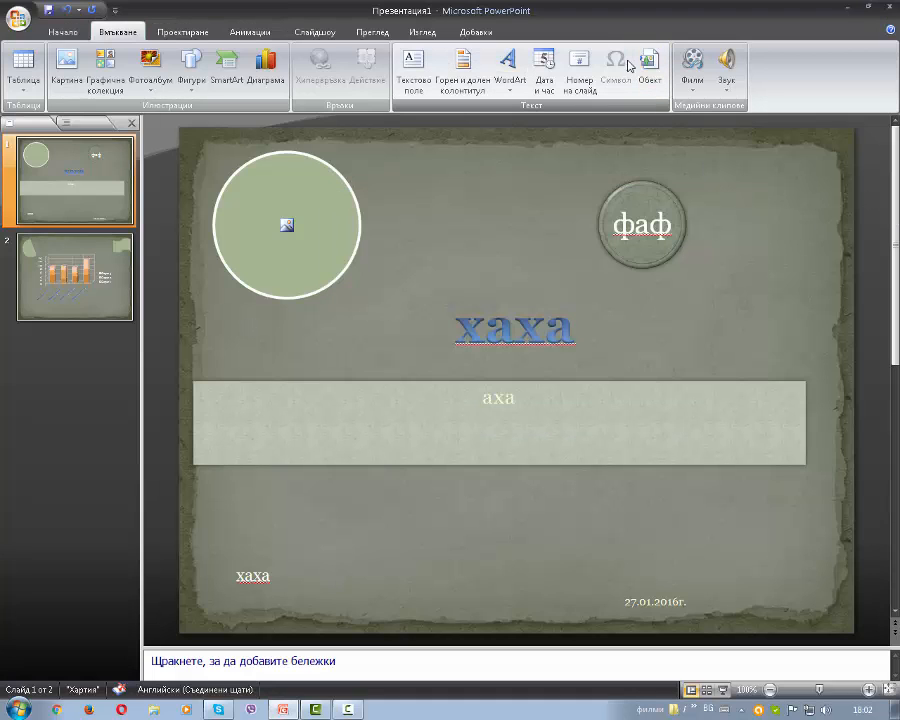
# - Insert the Latin capital letter C symbol at the end of the "хаха" WordArt, keeping only one C
pyautogui.click(563, 318)
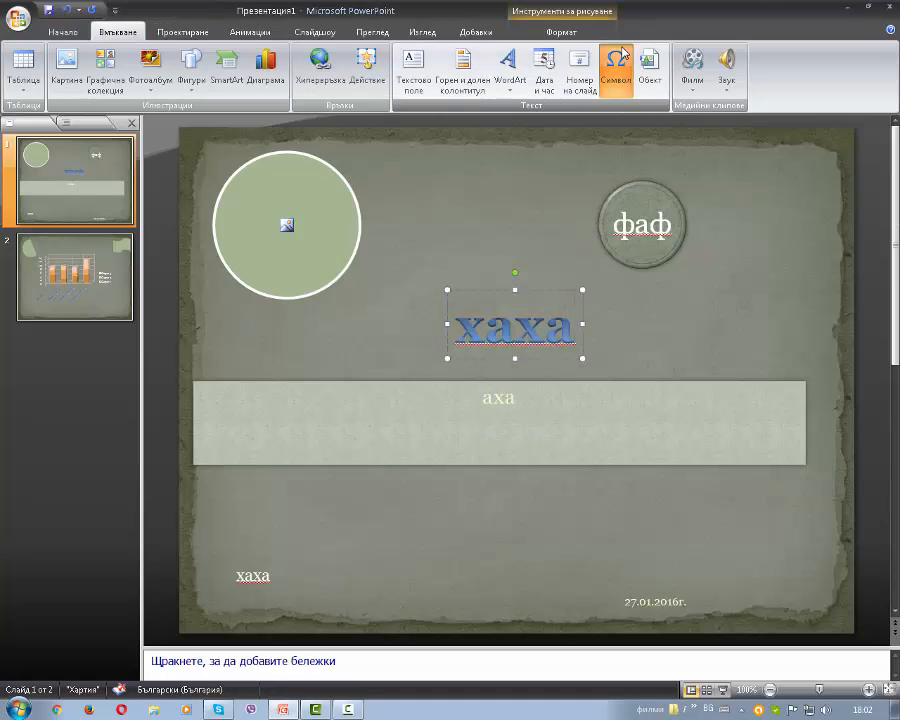
pyautogui.click(616, 70)
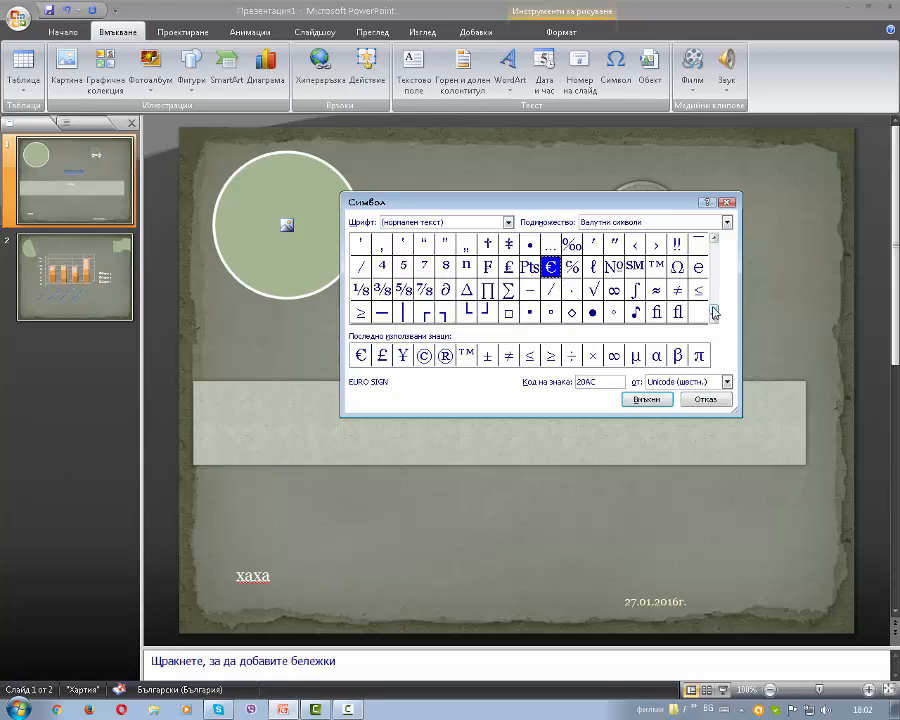
pyautogui.moveTo(713, 283); pyautogui.dragTo(715, 241)
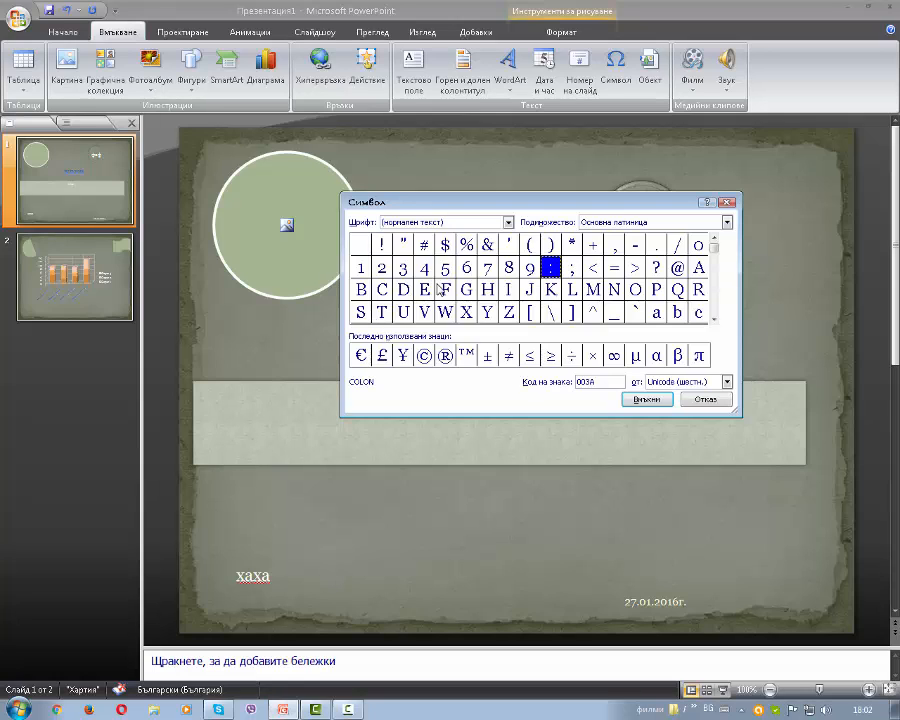
pyautogui.doubleClick(383, 290)
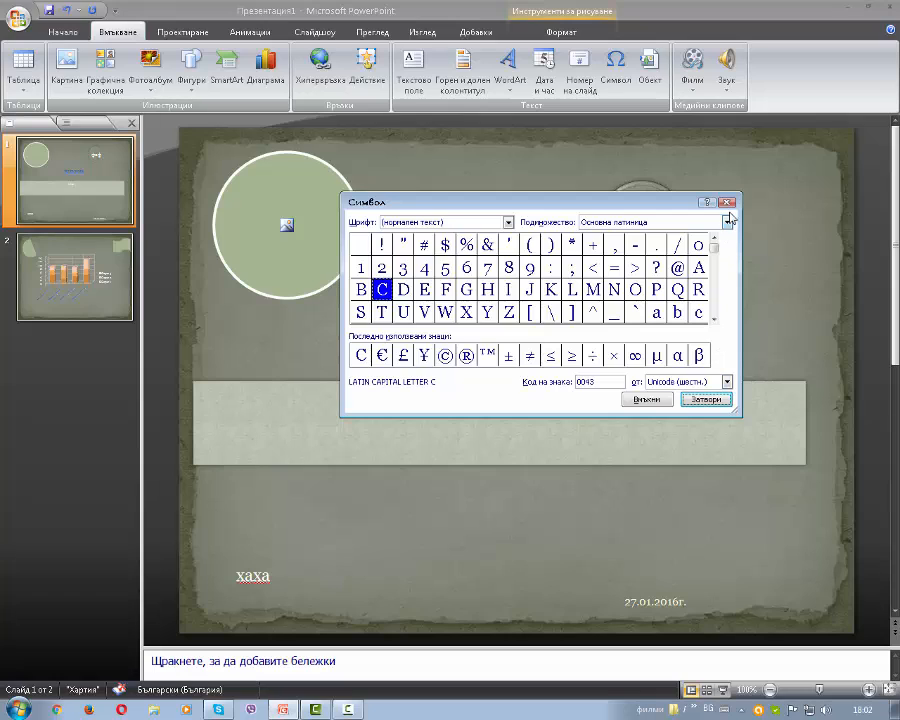
pyautogui.click(706, 399)
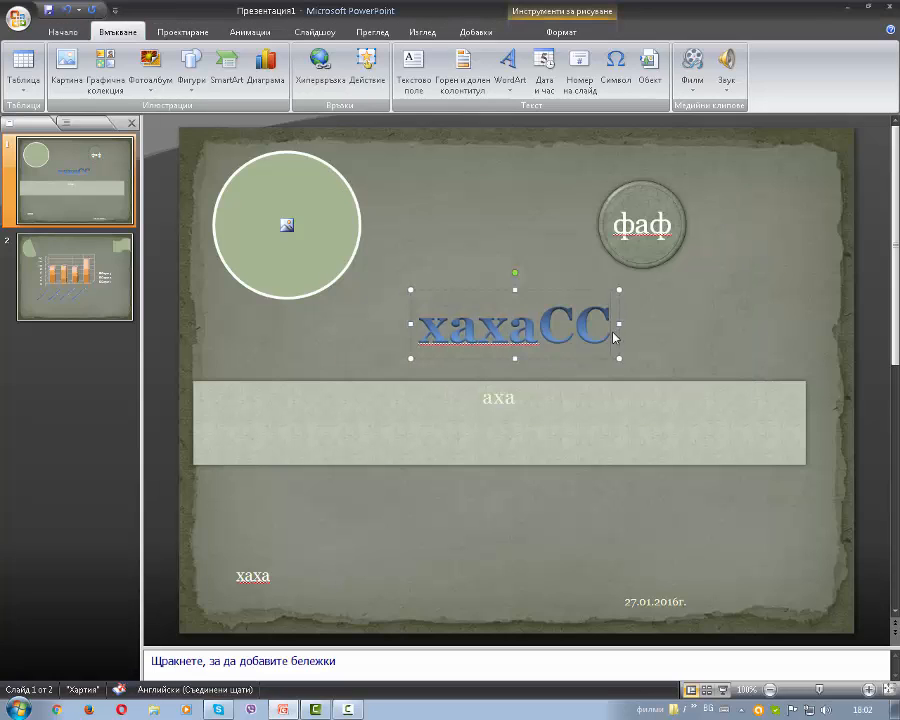
pyautogui.press('BackSpace')
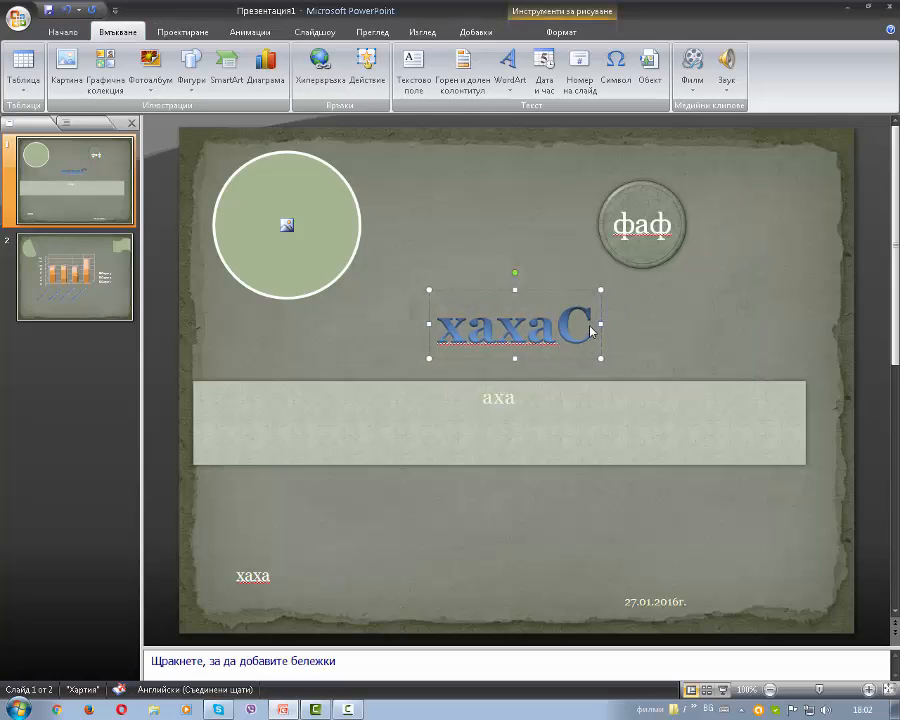
pyautogui.moveTo(590, 326)
pyautogui.mouseDown()
pyautogui.moveTo(558, 326)
pyautogui.moveTo(600, 323)
pyautogui.mouseUp()
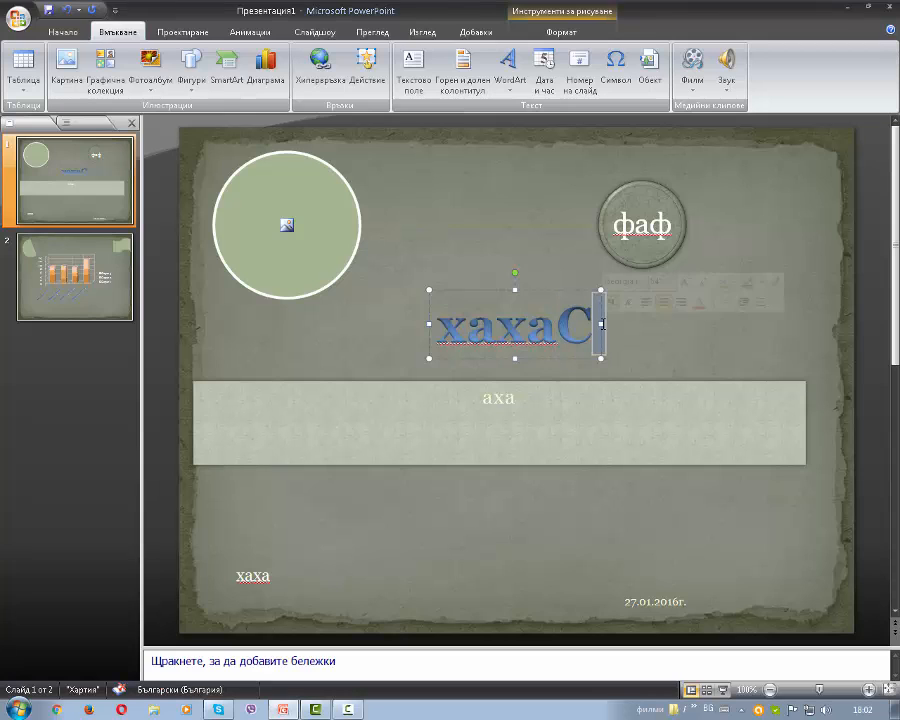
# - Examine the insertable object types and the create-from-file option for embedding an object, without inserting anything
pyautogui.click(648, 66)
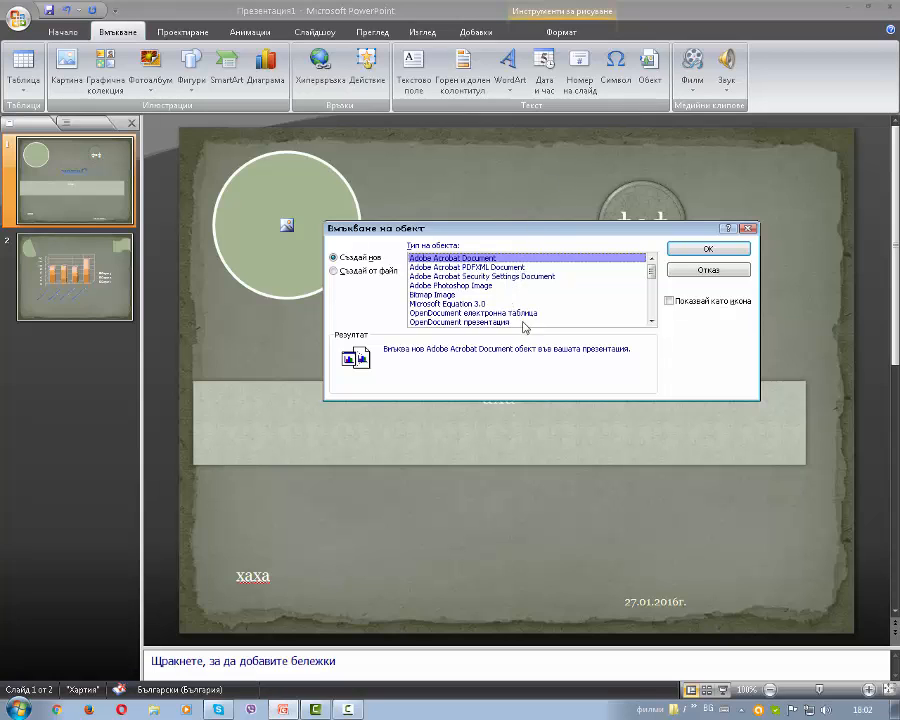
pyautogui.moveTo(650, 266)
pyautogui.mouseDown()
pyautogui.moveTo(645, 320)
pyautogui.moveTo(657, 277)
pyautogui.mouseUp()
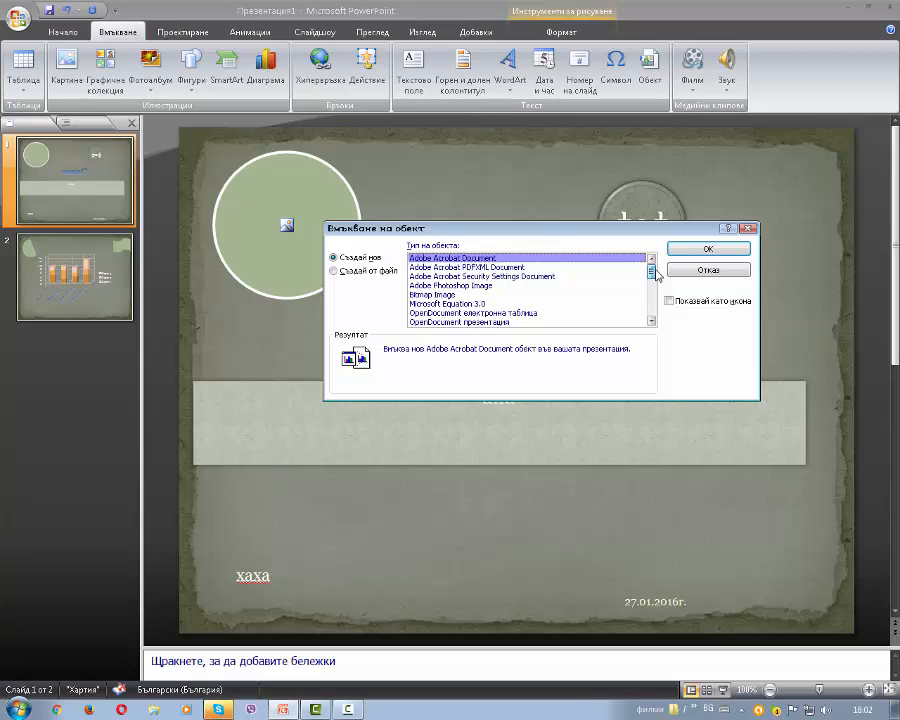
pyautogui.moveTo(658, 275)
pyautogui.mouseDown()
pyautogui.moveTo(651, 310)
pyautogui.moveTo(653, 264)
pyautogui.mouseUp()
pyautogui.scroll(-7, 609, 335)
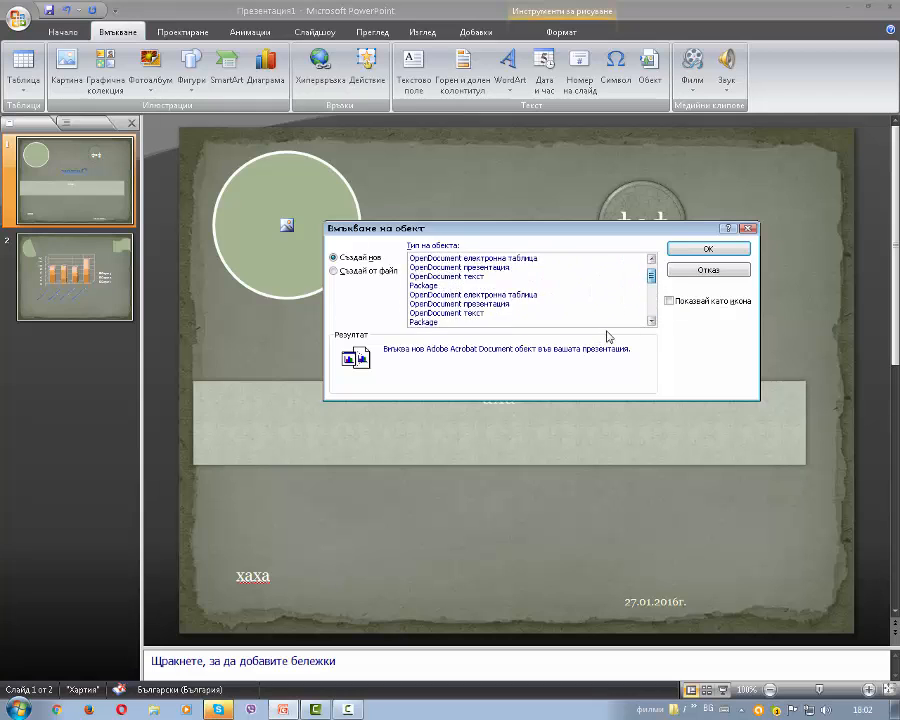
pyautogui.scroll(7, 537, 315)
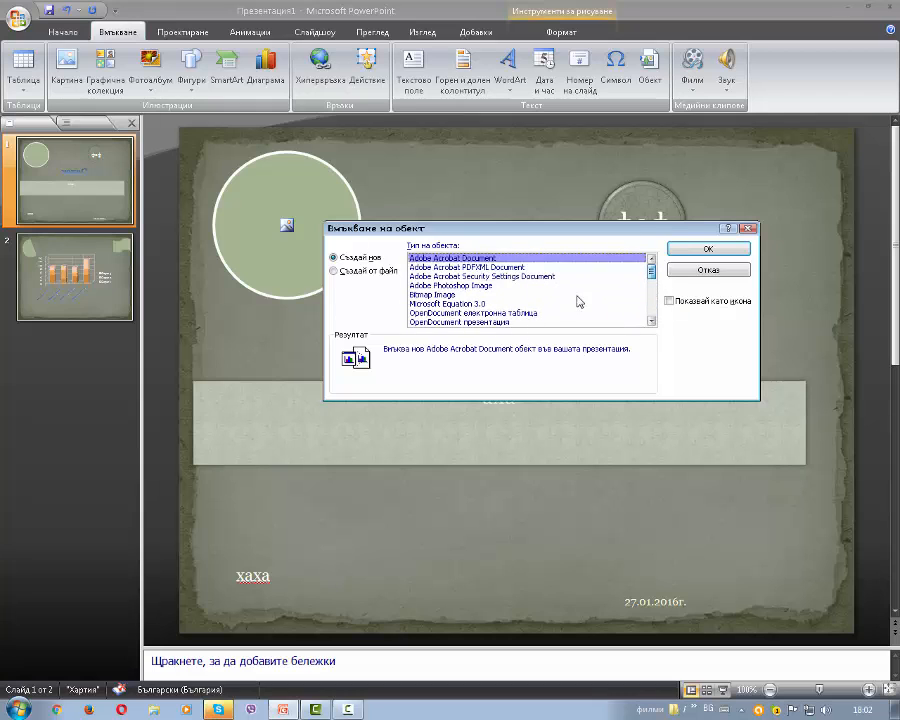
pyautogui.moveTo(412, 349); pyautogui.dragTo(668, 344)
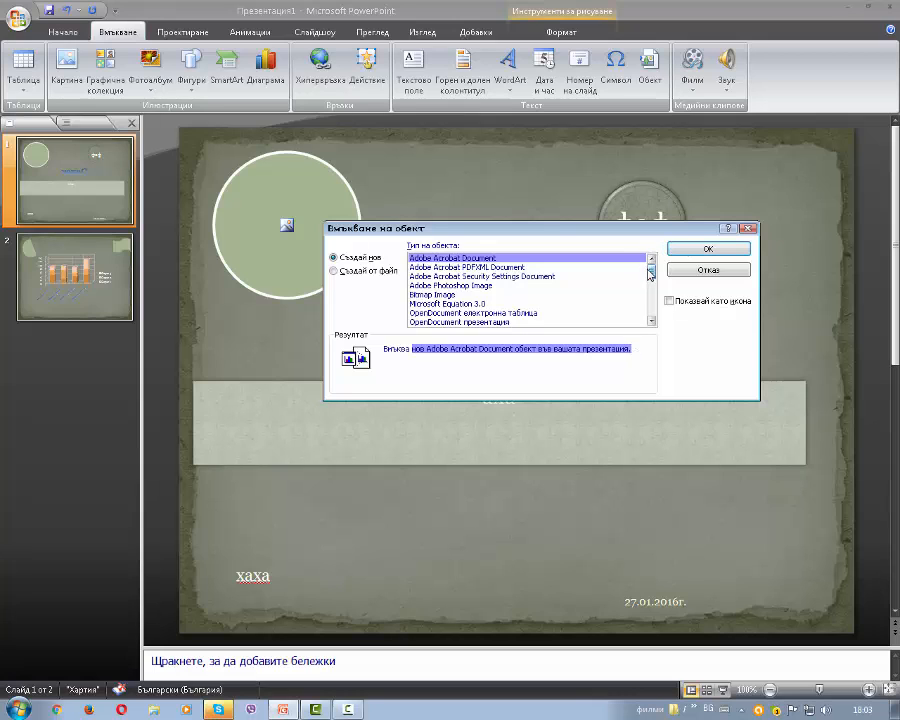
pyautogui.moveTo(650, 270)
pyautogui.mouseDown()
pyautogui.moveTo(645, 346)
pyautogui.moveTo(655, 273)
pyautogui.mouseUp()
pyautogui.click(366, 270)
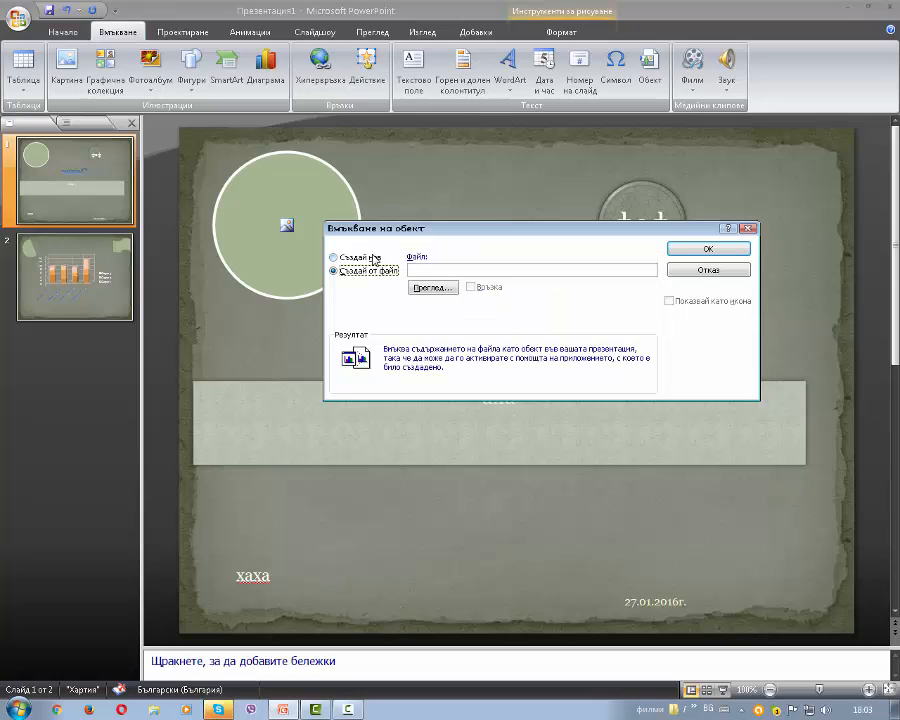
pyautogui.click(374, 259)
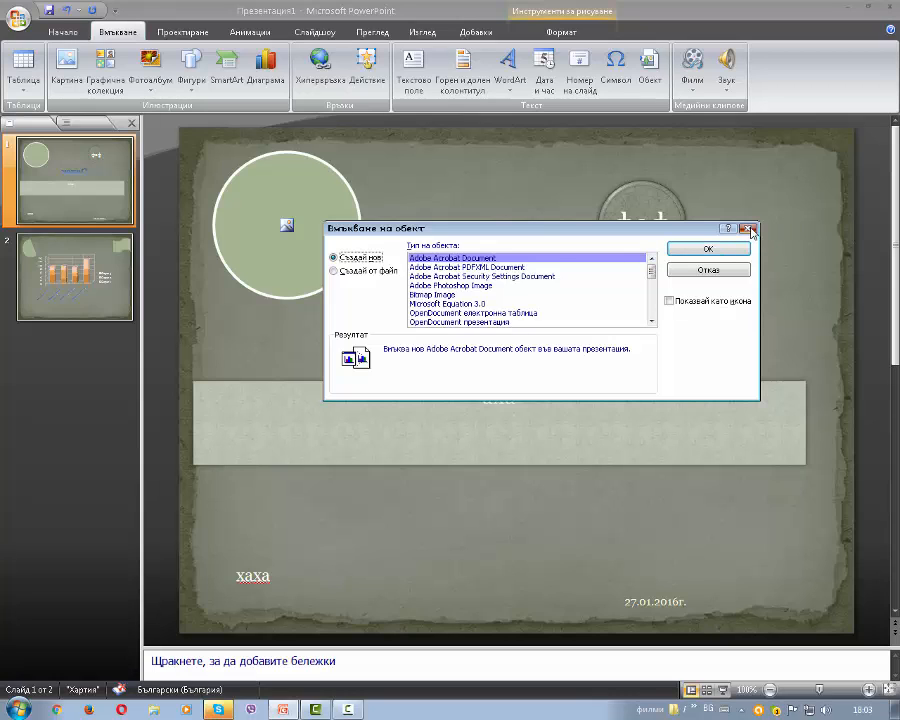
pyautogui.press('Escape')
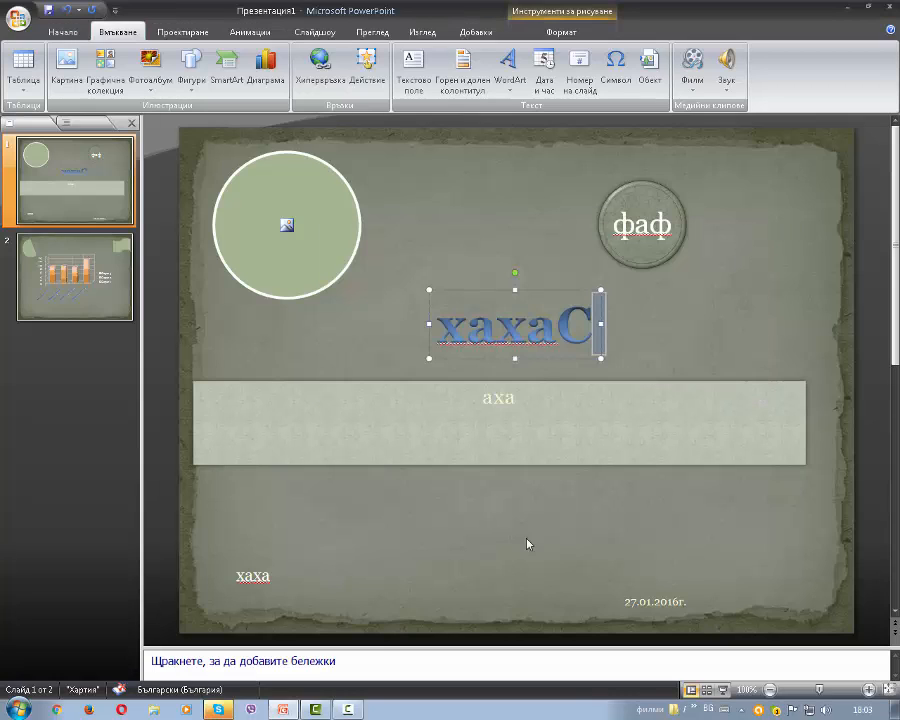
pyautogui.click(347, 710)
pyautogui.click(835, 657)
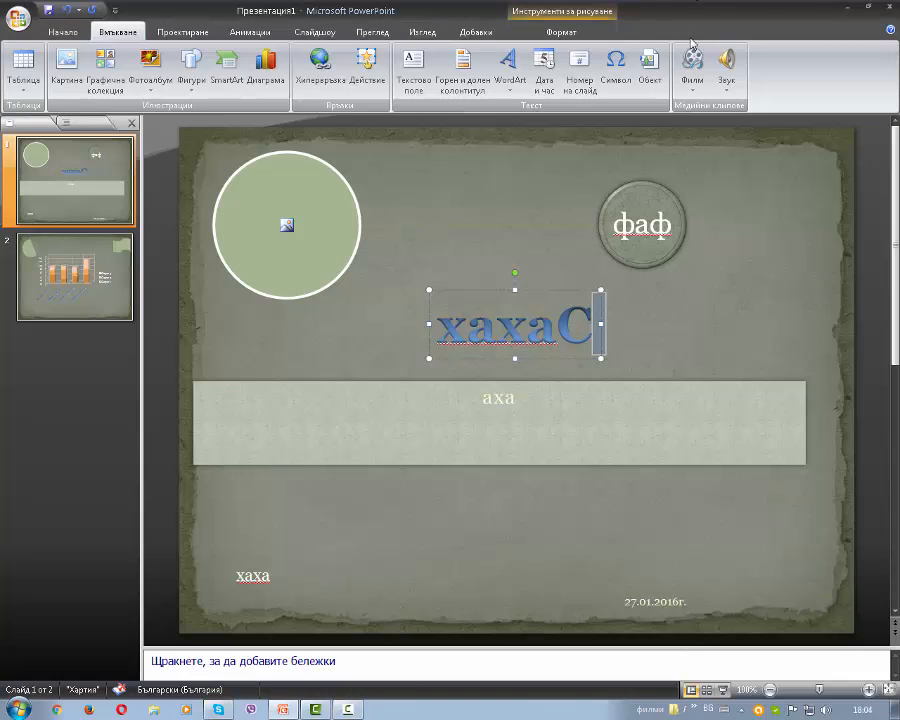
# - Deselect everything on the slide, view the file browser for inserting a movie from file, and cancel it
pyautogui.click(700, 205)
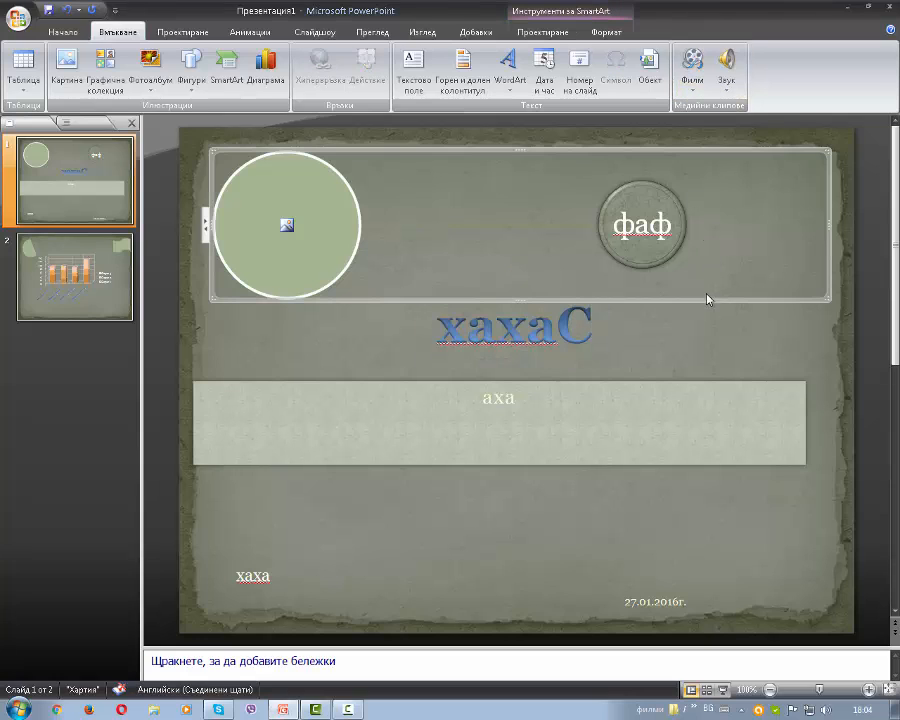
pyautogui.click(692, 321)
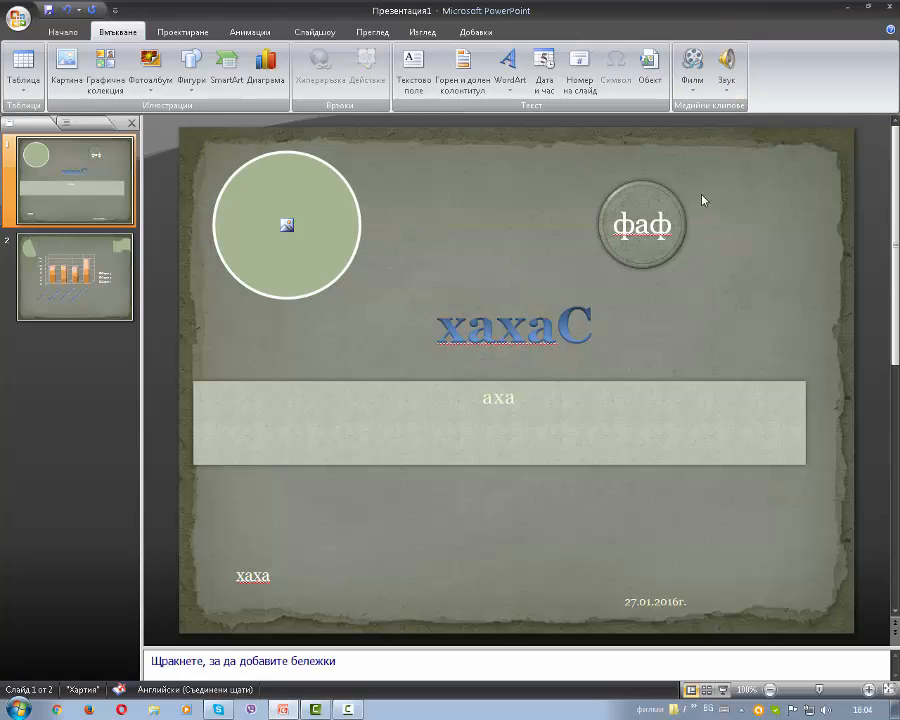
pyautogui.click(692, 82)
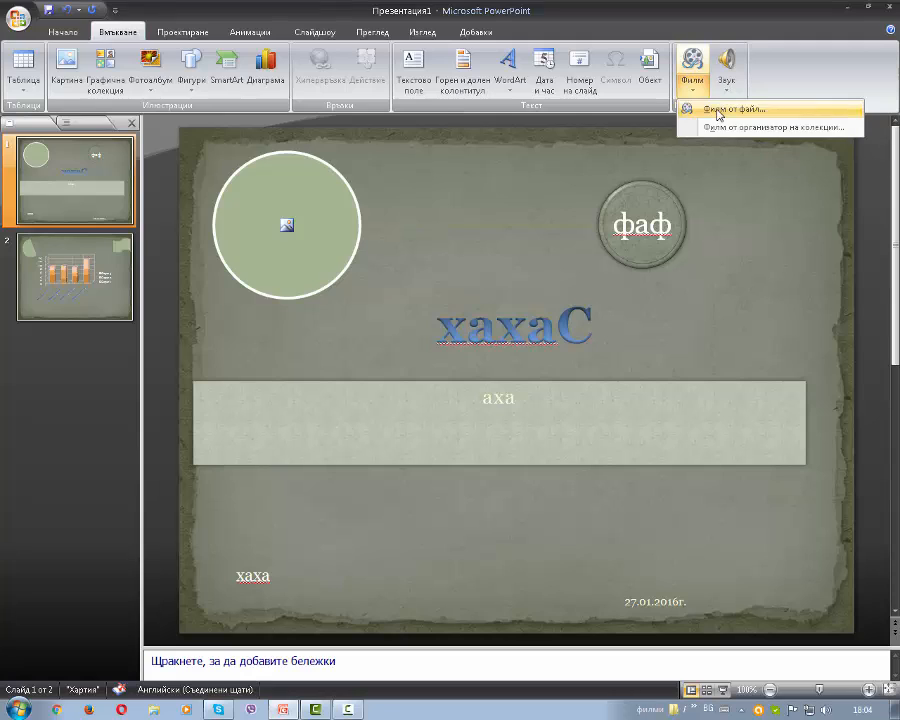
pyautogui.click(718, 110)
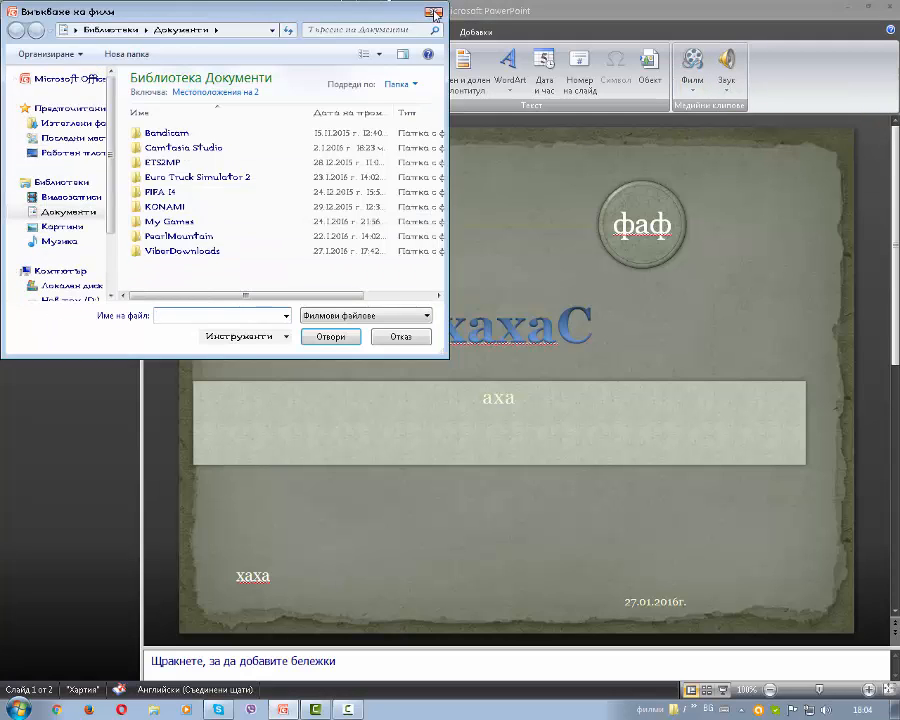
pyautogui.press('Escape')
# - View the clip organizer's movie clips without including online content, and close the clip art list without inserting any
pyautogui.click(695, 89)
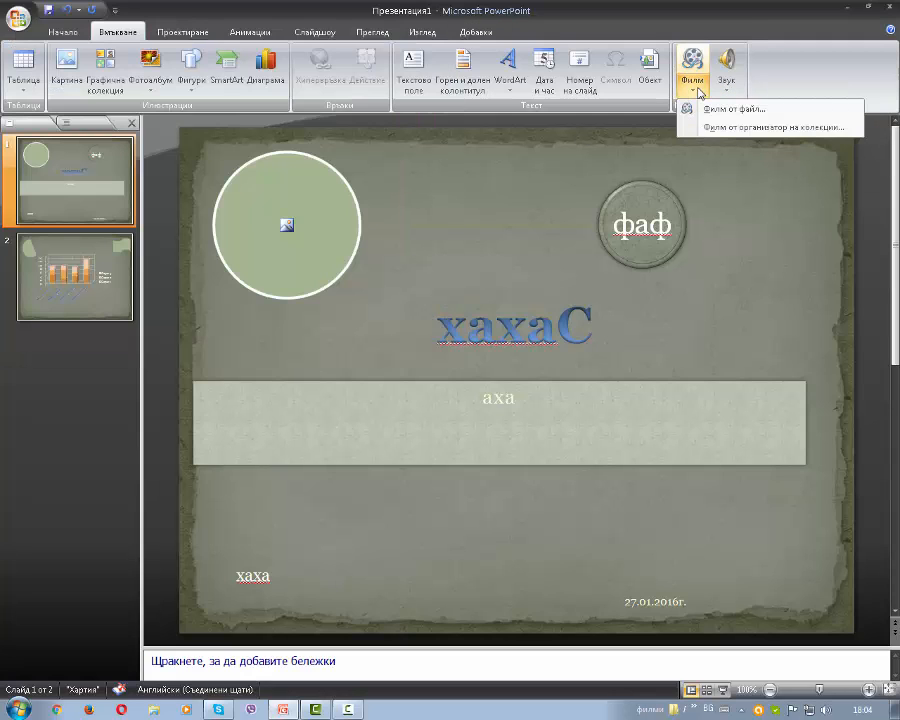
pyautogui.click(745, 127)
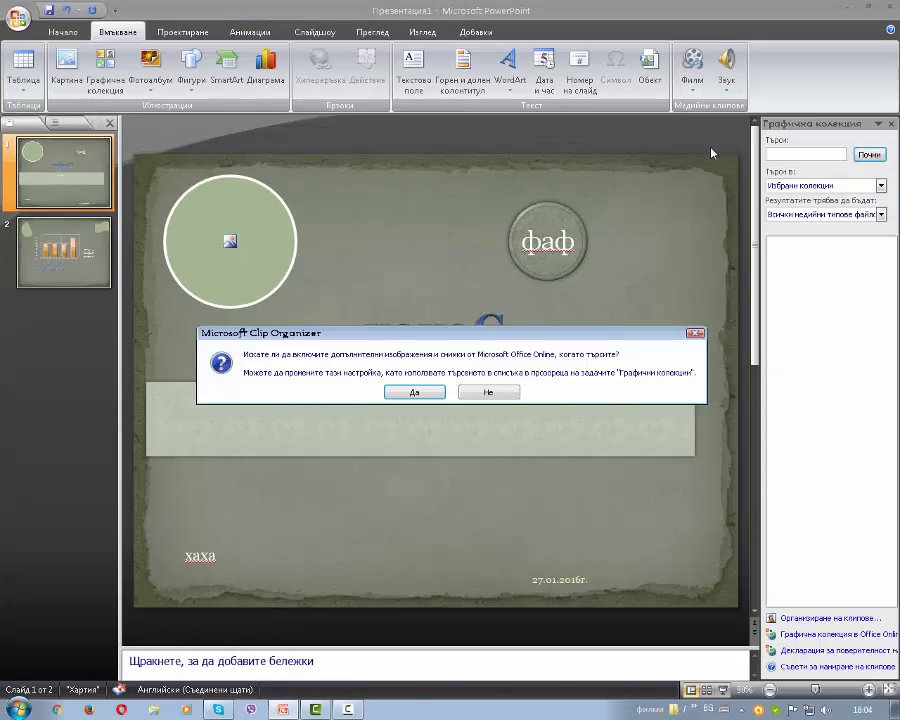
pyautogui.click(694, 334)
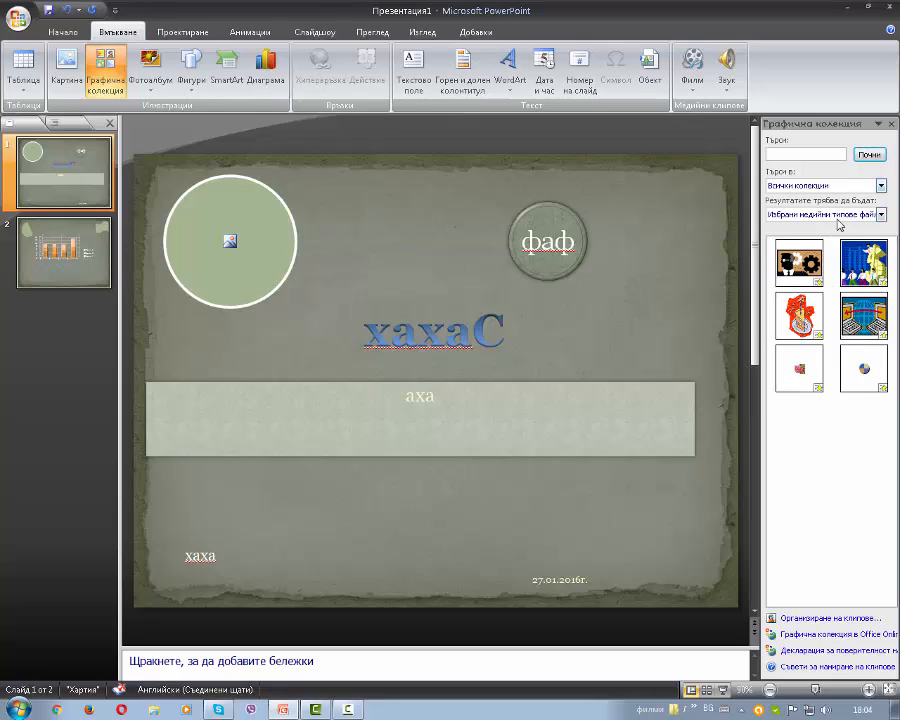
pyautogui.click(891, 123)
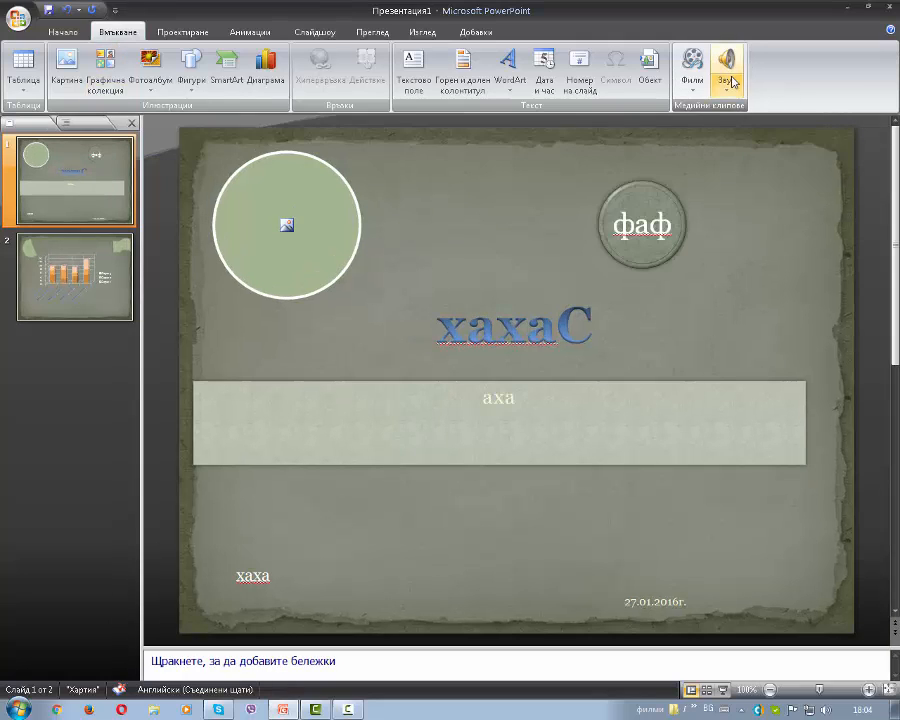
# - View the file browser for inserting a sound from file, look into drive D:, and cancel it
pyautogui.click(731, 80)
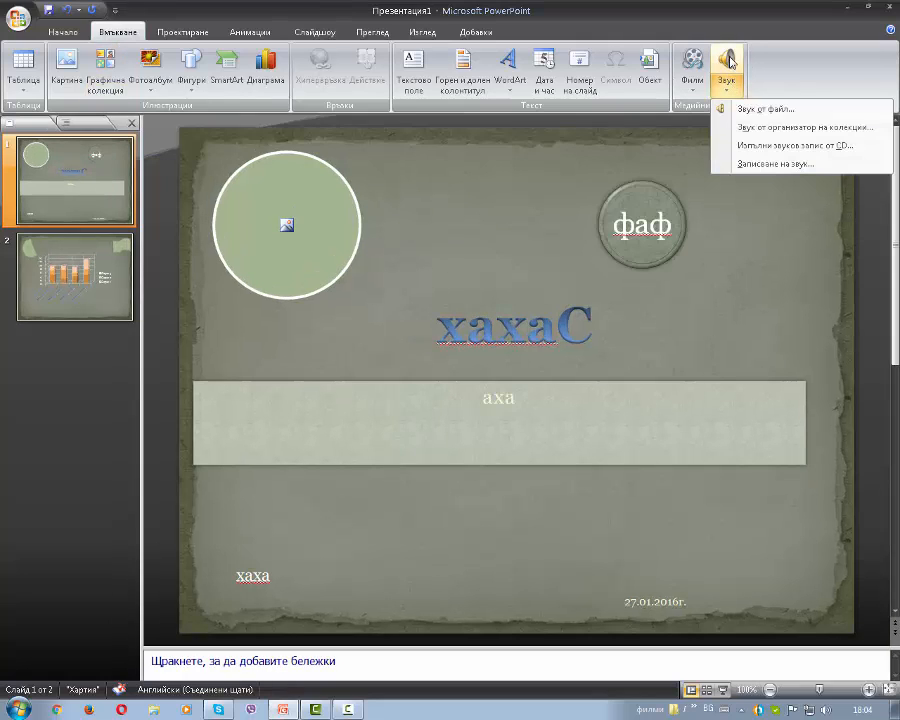
pyautogui.click(756, 108)
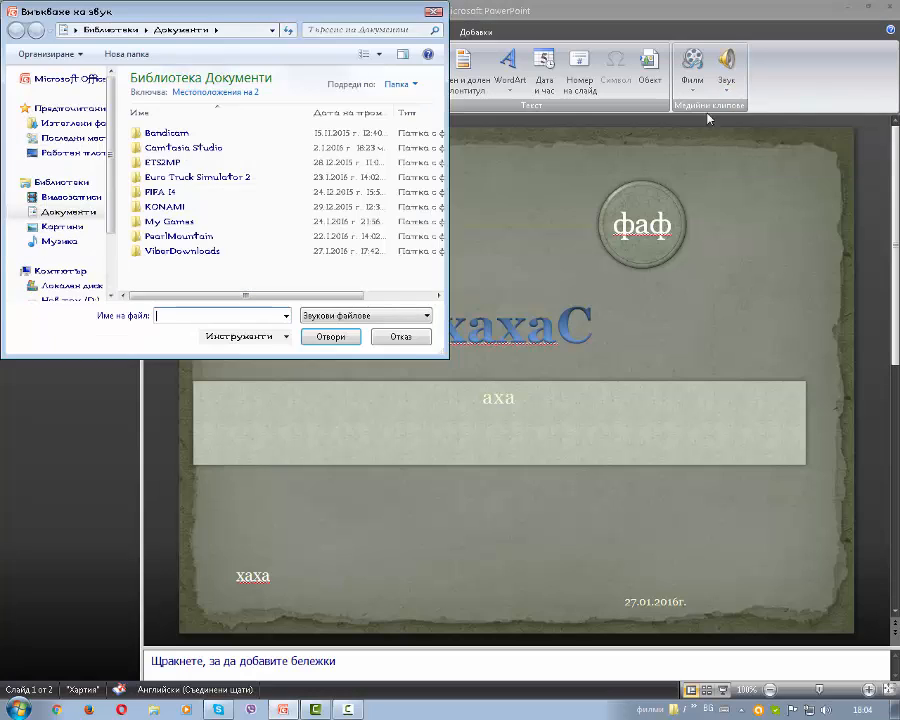
pyautogui.click(66, 299)
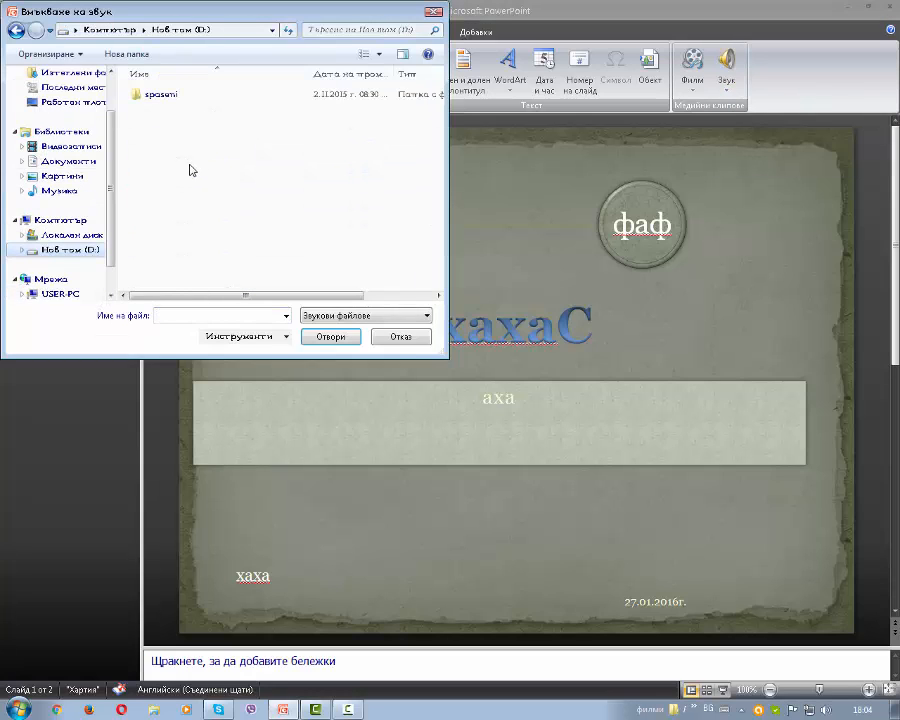
pyautogui.click(433, 12)
# - View the clip organizer's sound clips and the sound file browser again, closing both without inserting anything
pyautogui.click(732, 89)
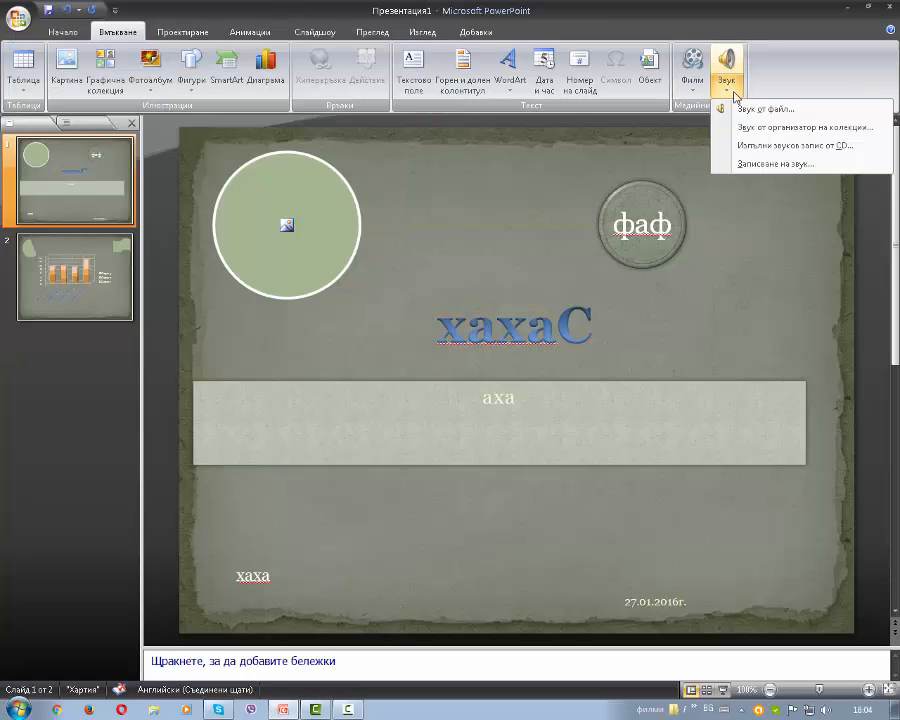
pyautogui.click(846, 131)
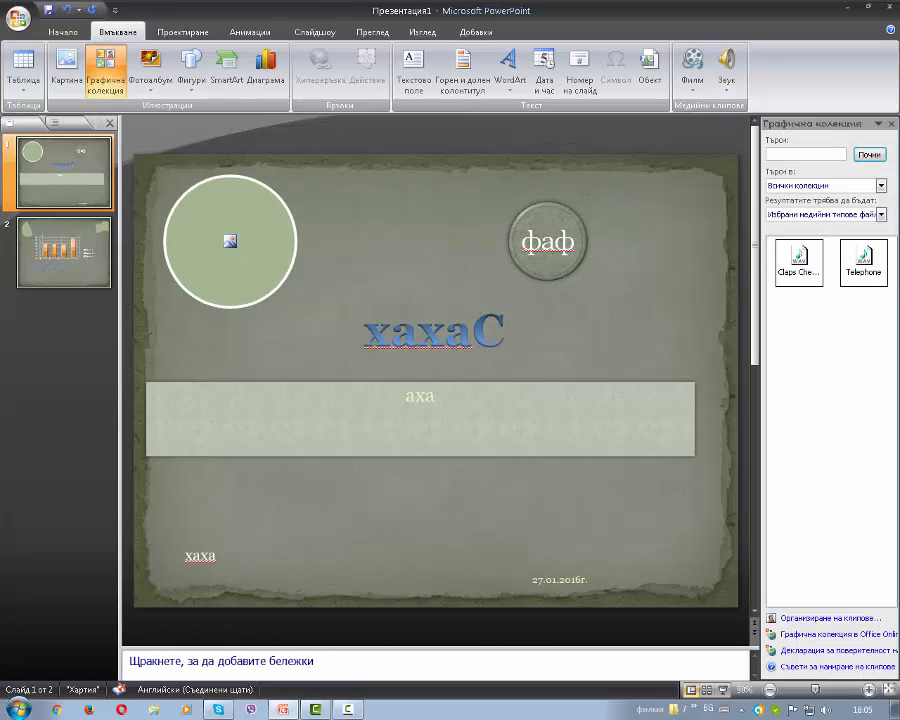
pyautogui.click(891, 124)
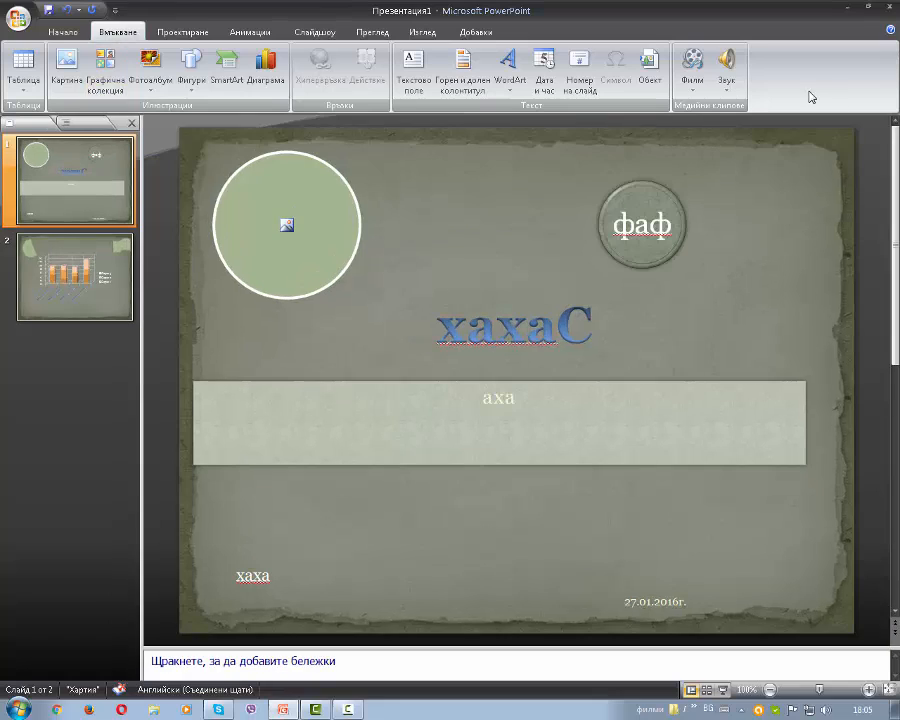
pyautogui.click(726, 62)
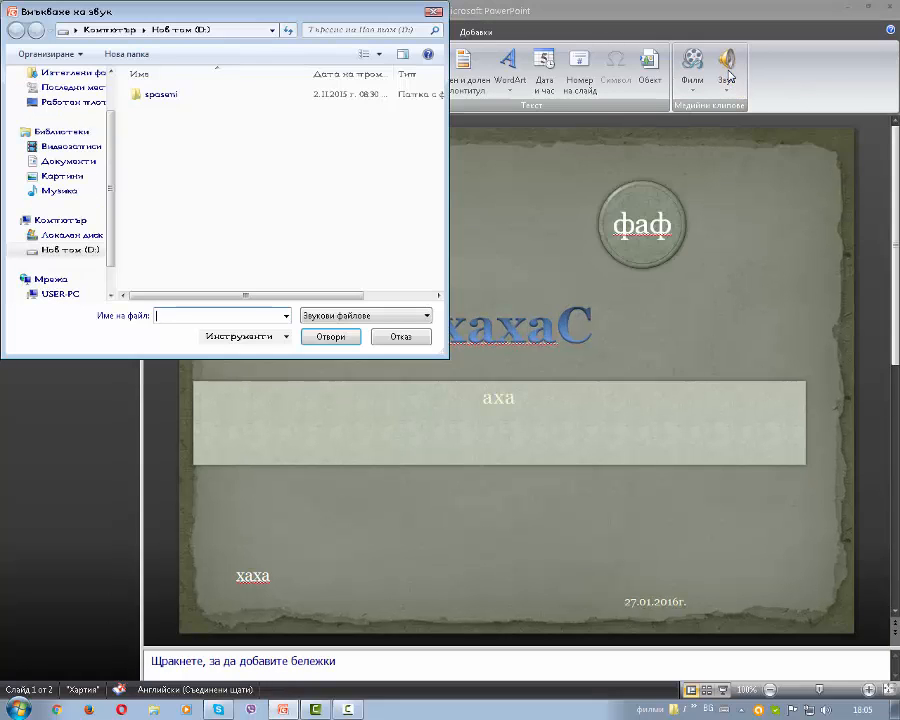
pyautogui.click(432, 13)
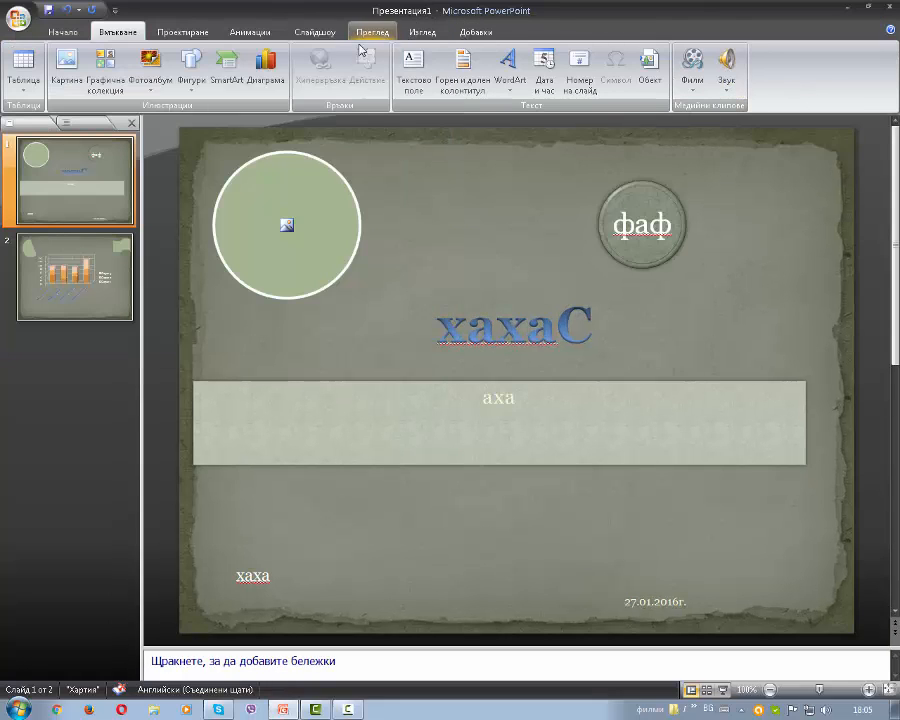
# - Try the Връх theme on the presentation, replace it with the Поток theme, and return to slide 1
pyautogui.click(181, 34)
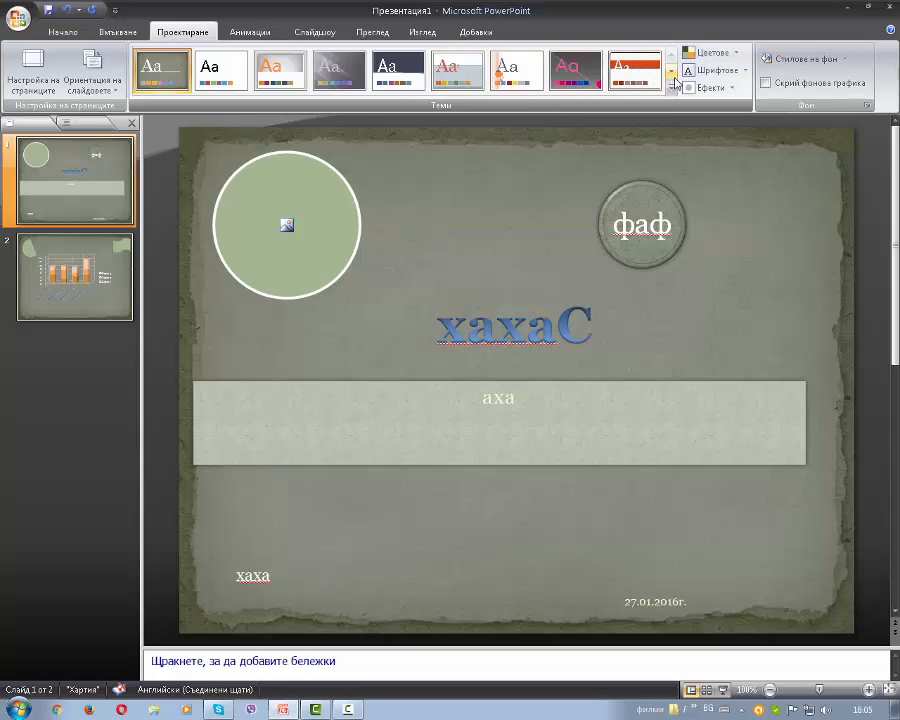
pyautogui.click(340, 70)
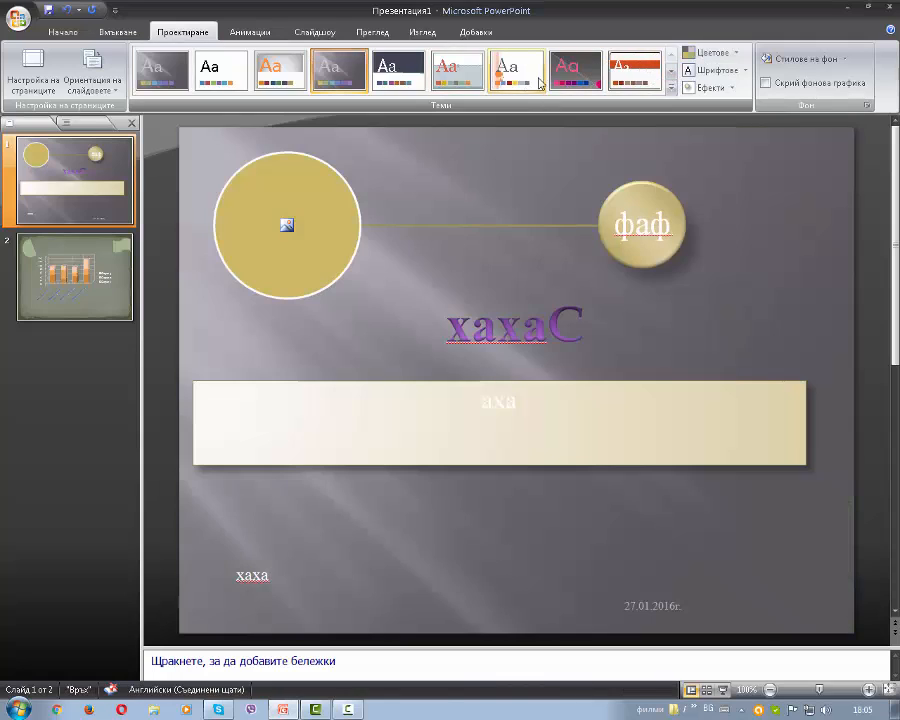
pyautogui.click(673, 72)
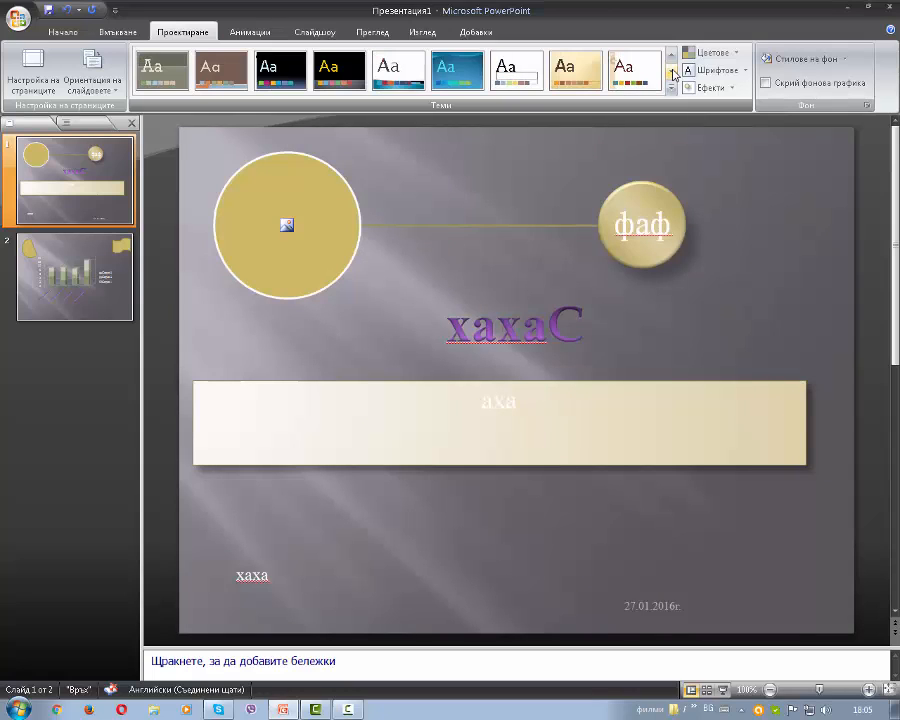
pyautogui.click(464, 75)
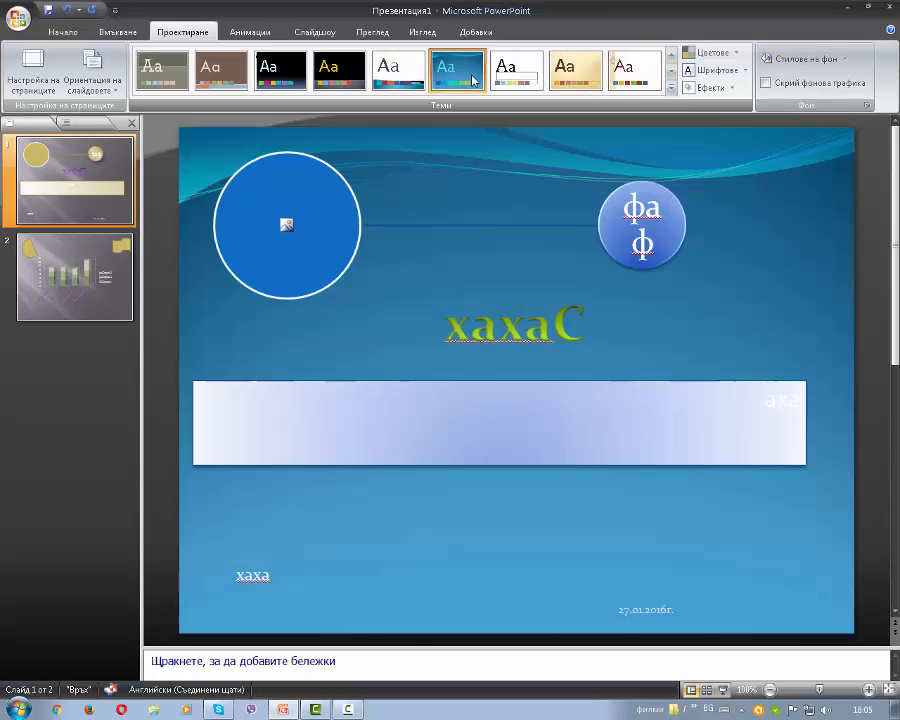
pyautogui.press('pagedown')
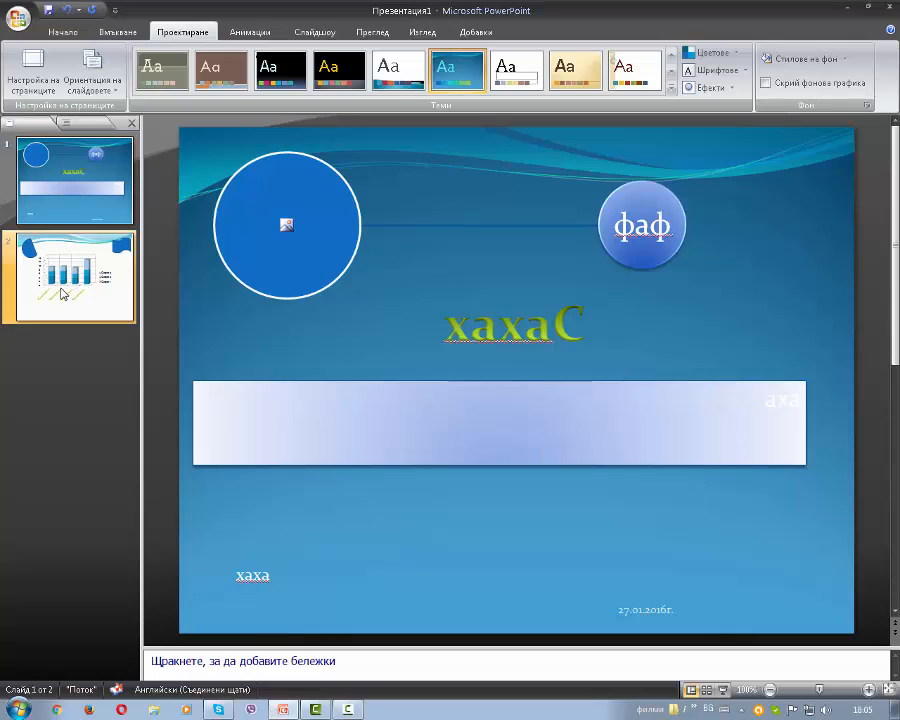
pyautogui.click(94, 168)
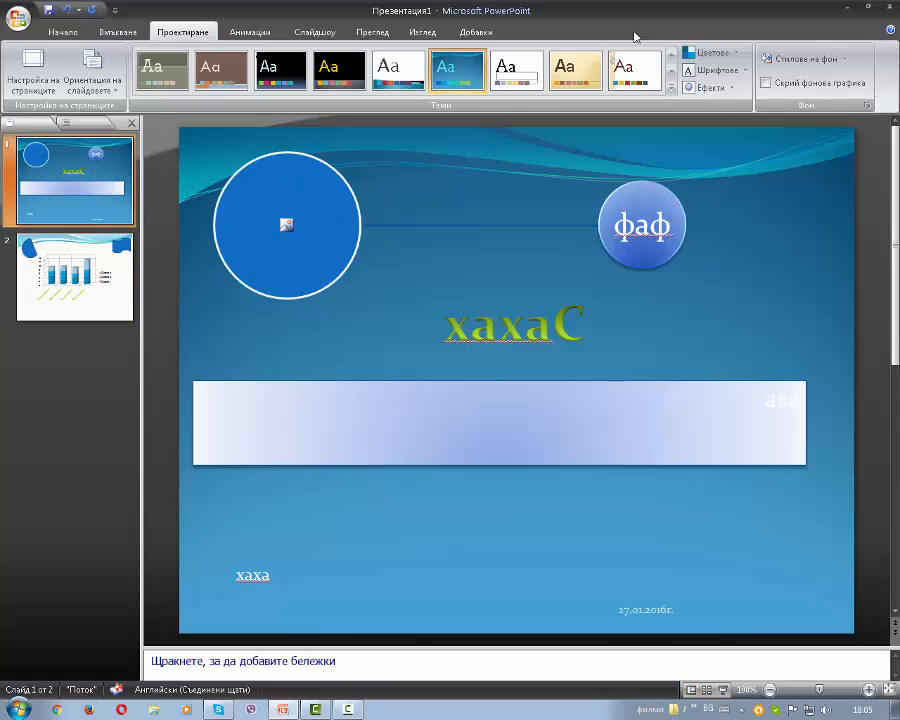
# - Browse the remaining design themes and the built-in theme colour schemes without changing the current ones
pyautogui.click(673, 73)
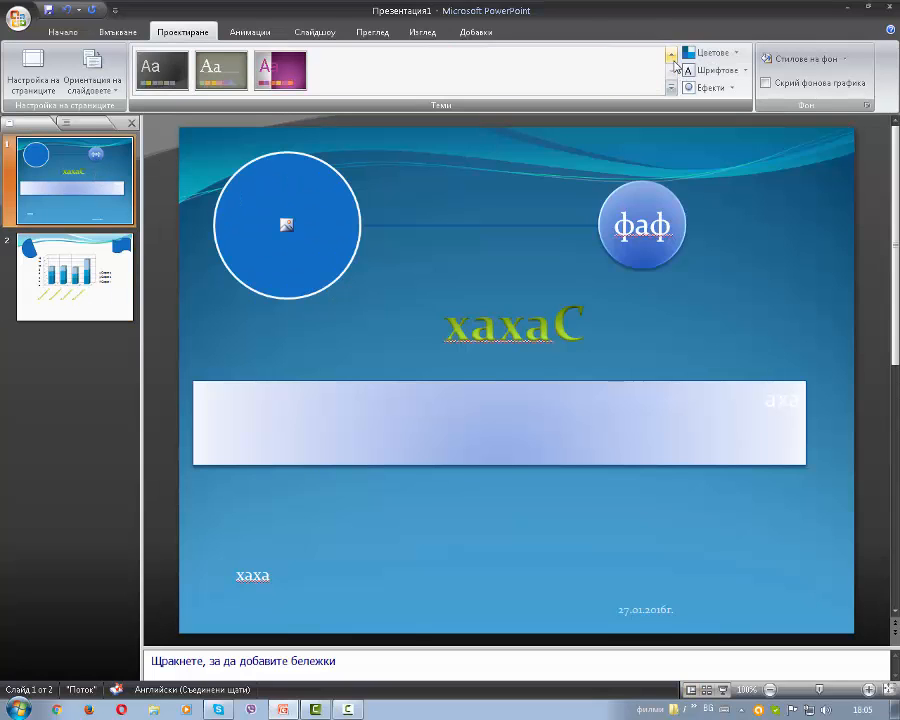
pyautogui.click(673, 60)
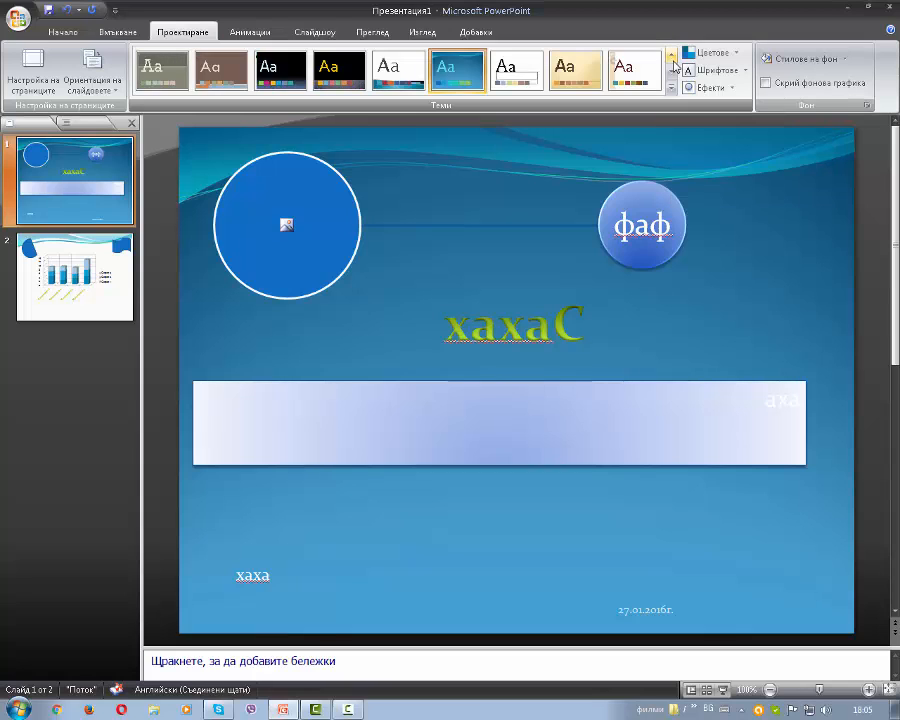
pyautogui.click(673, 60)
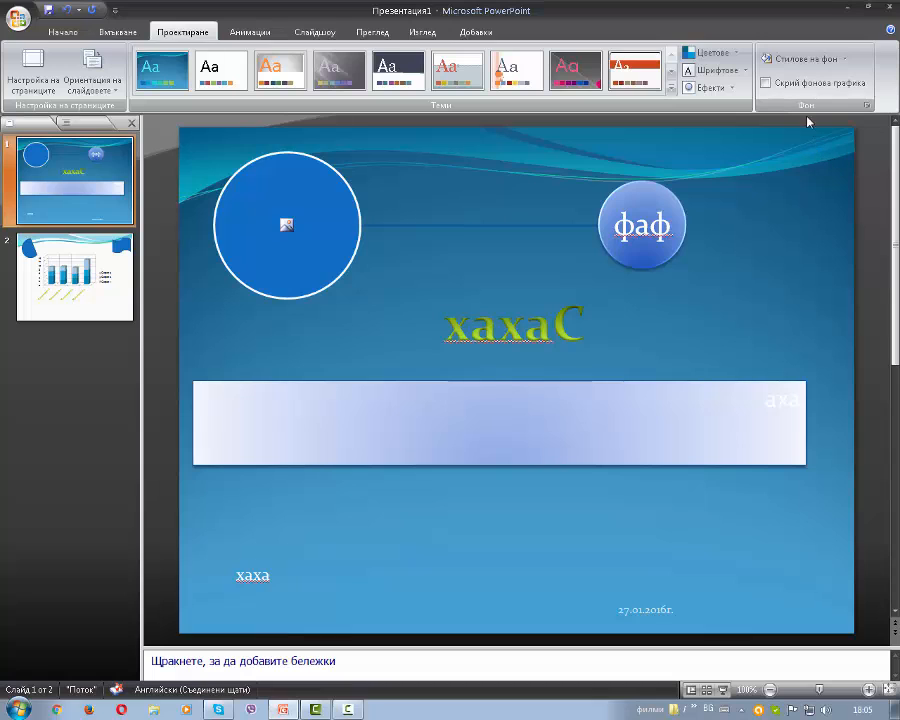
pyautogui.click(720, 56)
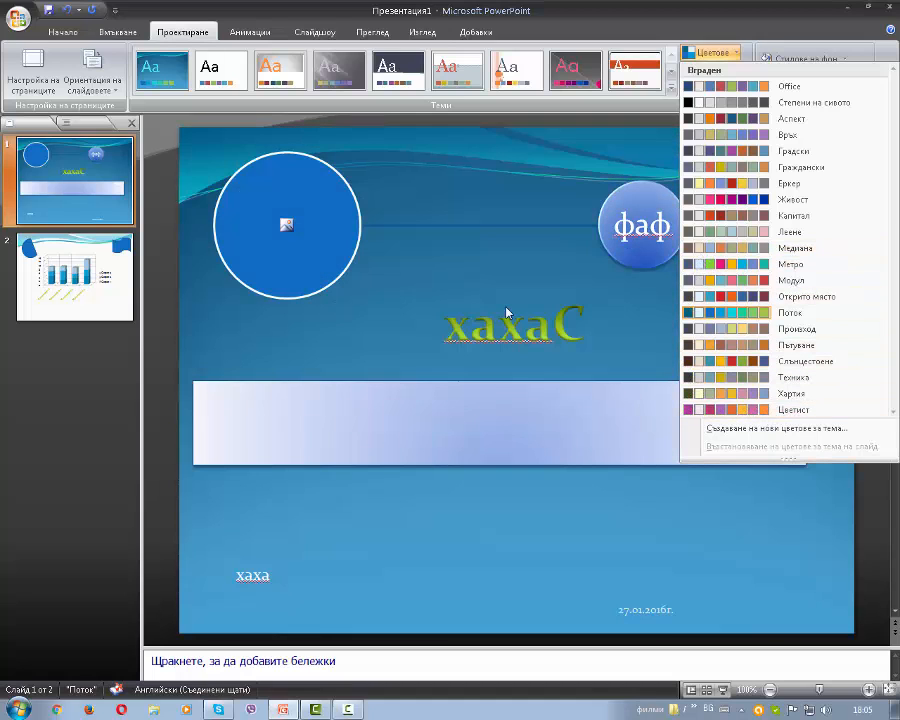
pyautogui.click(472, 254)
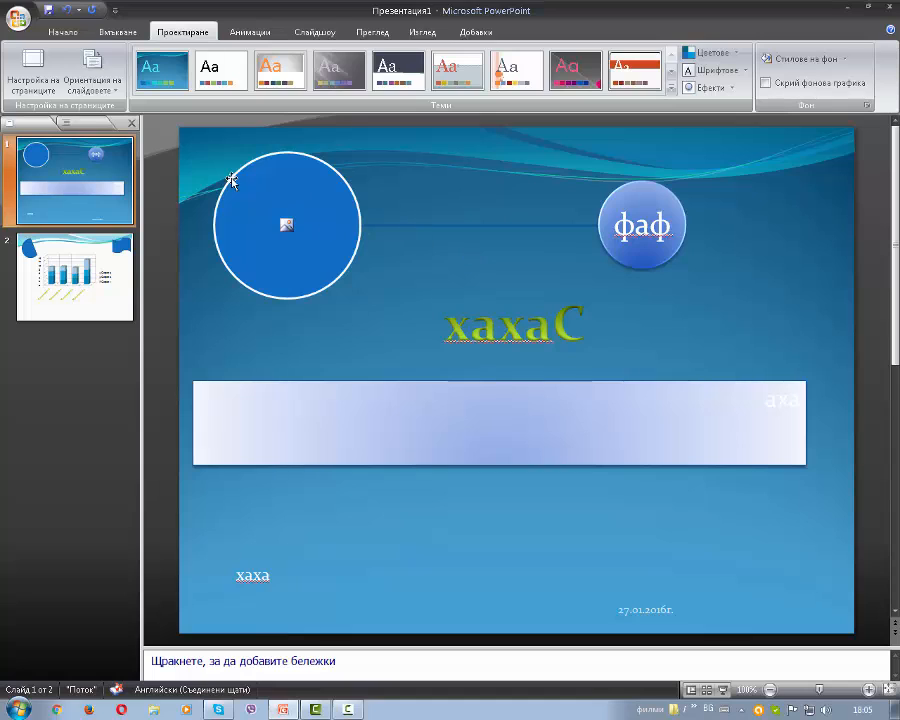
# - Switch the slides to portrait orientation and back to landscape
pyautogui.click(115, 96)
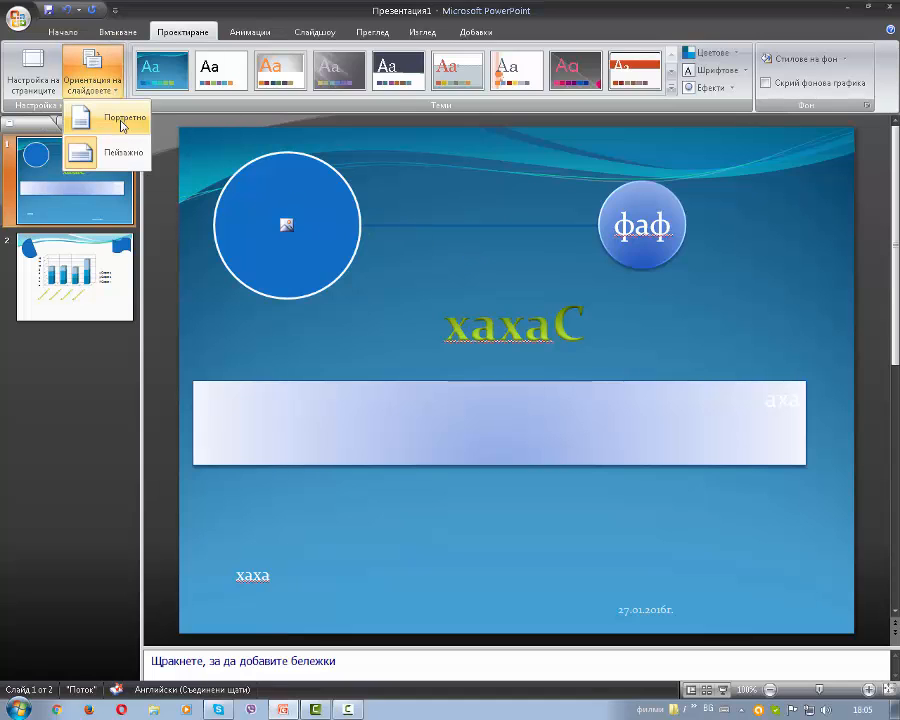
pyautogui.click(123, 122)
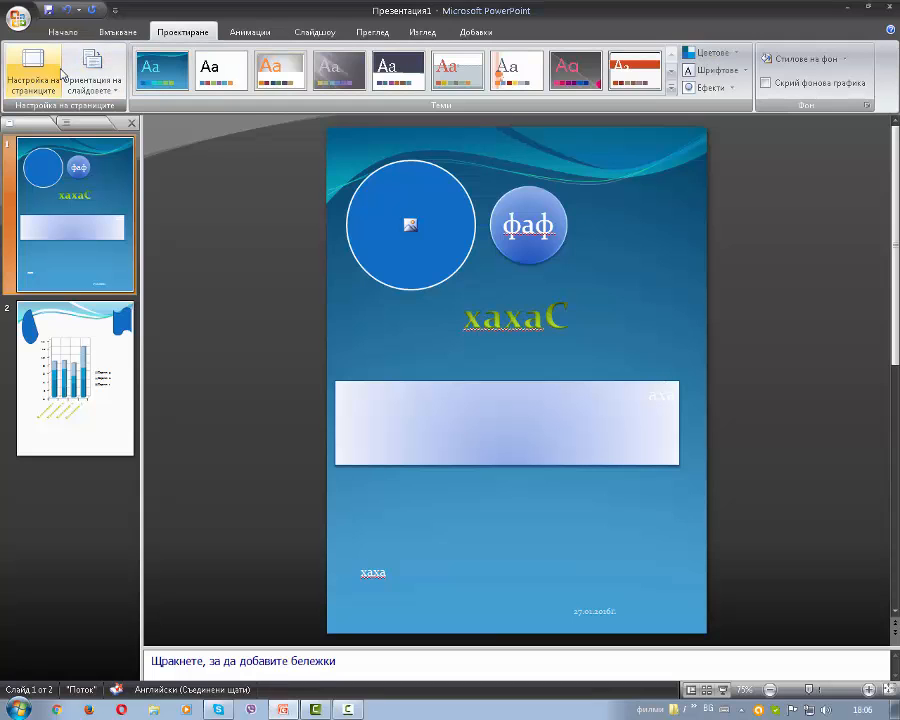
pyautogui.click(92, 78)
pyautogui.click(112, 150)
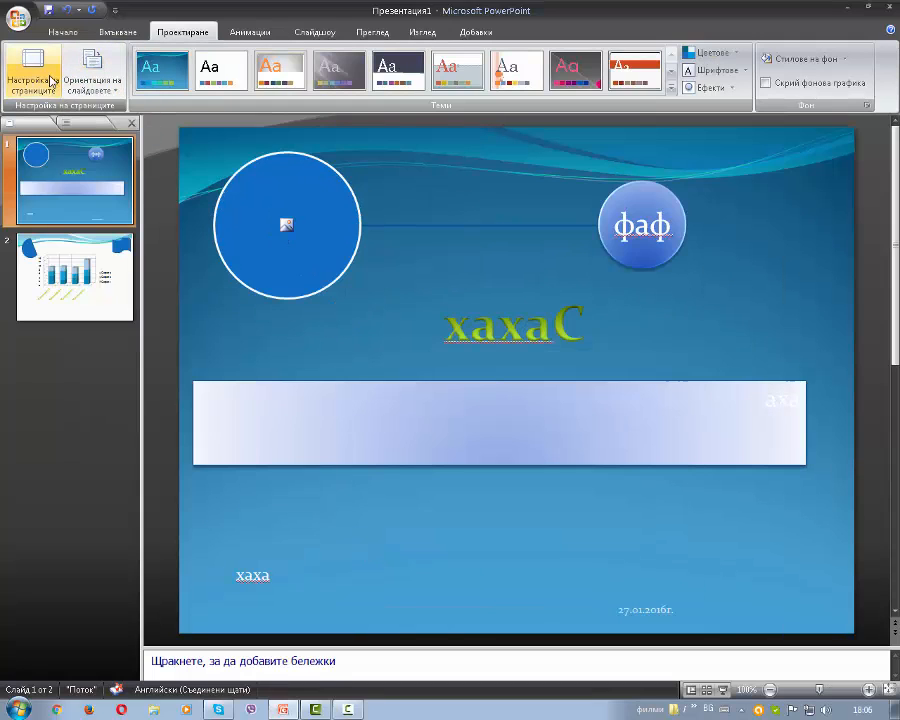
# - Examine the slide size presets in the page setup, keeping the full-screen presentation (4:3) format
pyautogui.click(43, 92)
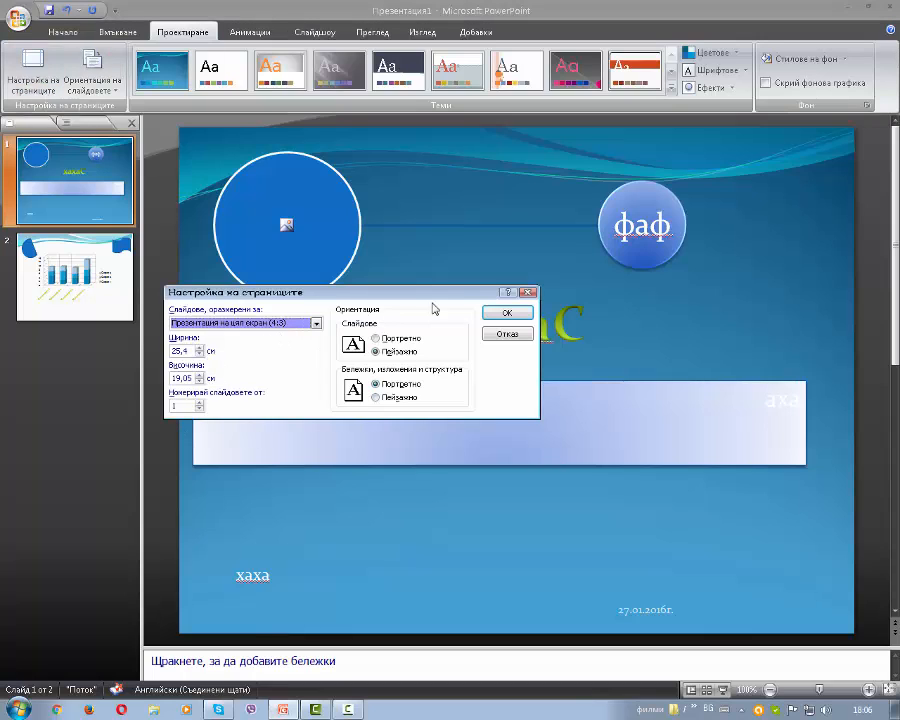
pyautogui.click(295, 325)
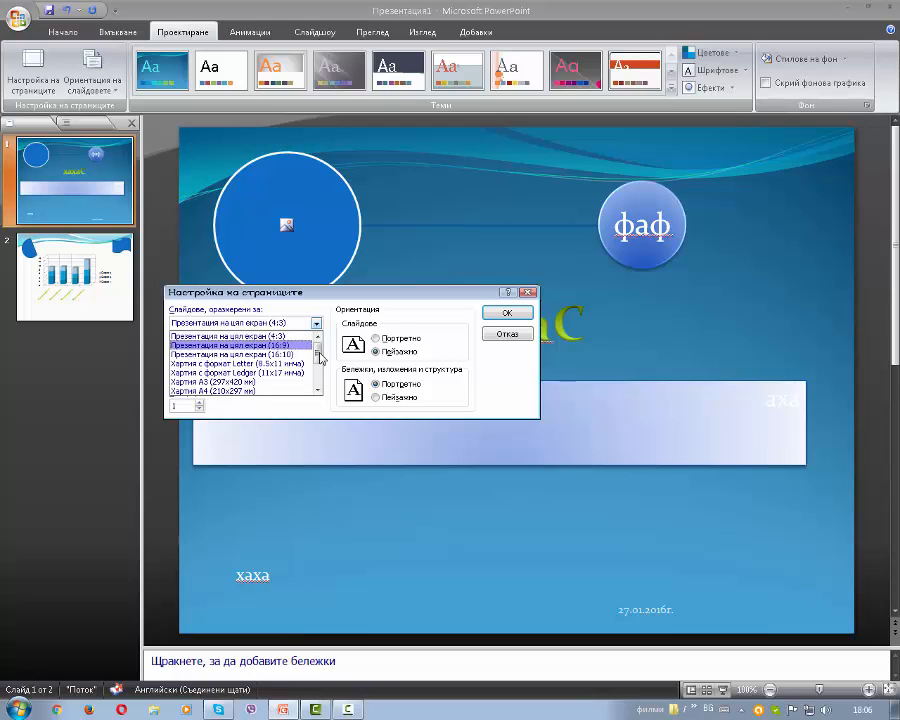
pyautogui.moveTo(320, 358)
pyautogui.mouseDown()
pyautogui.moveTo(320, 382)
pyautogui.moveTo(318, 347)
pyautogui.mouseUp()
pyautogui.click(306, 338)
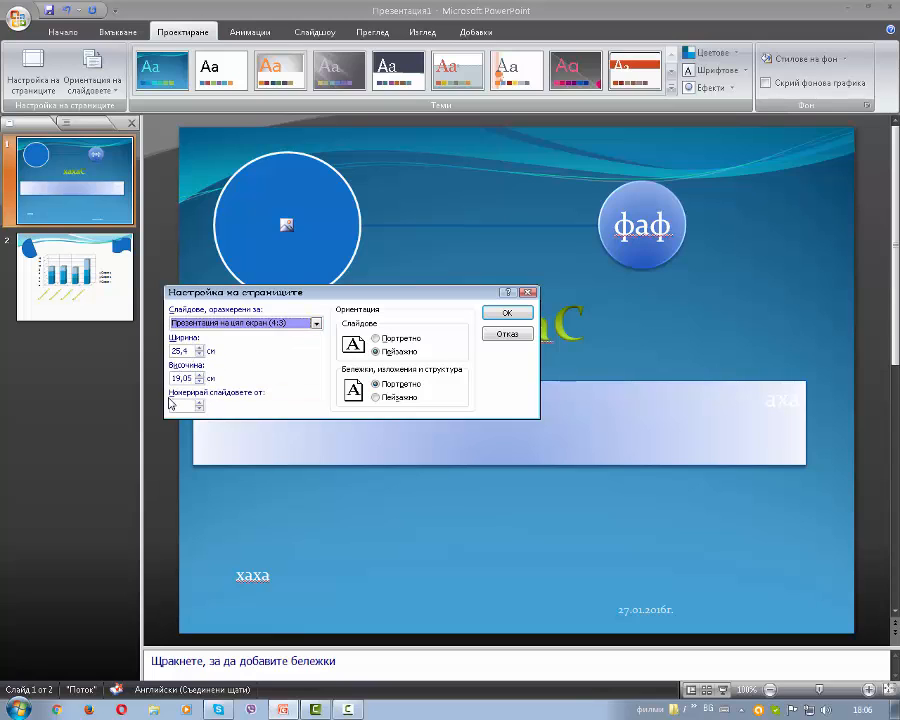
pyautogui.click(514, 313)
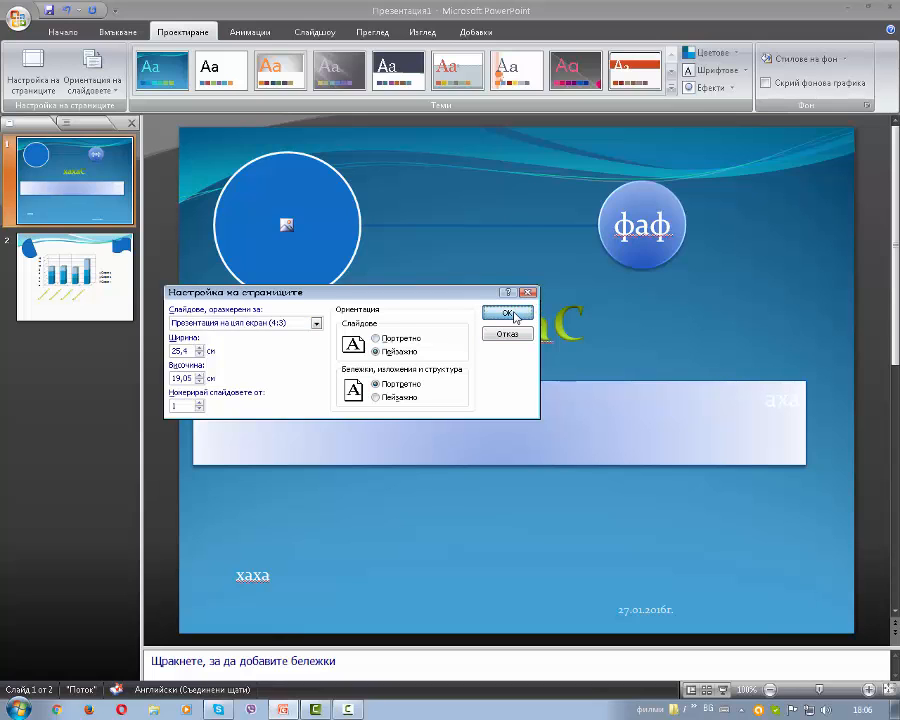
# - Apply the solid dark teal background style to the presentation from slide 2, and view slide 1
pyautogui.click(843, 57)
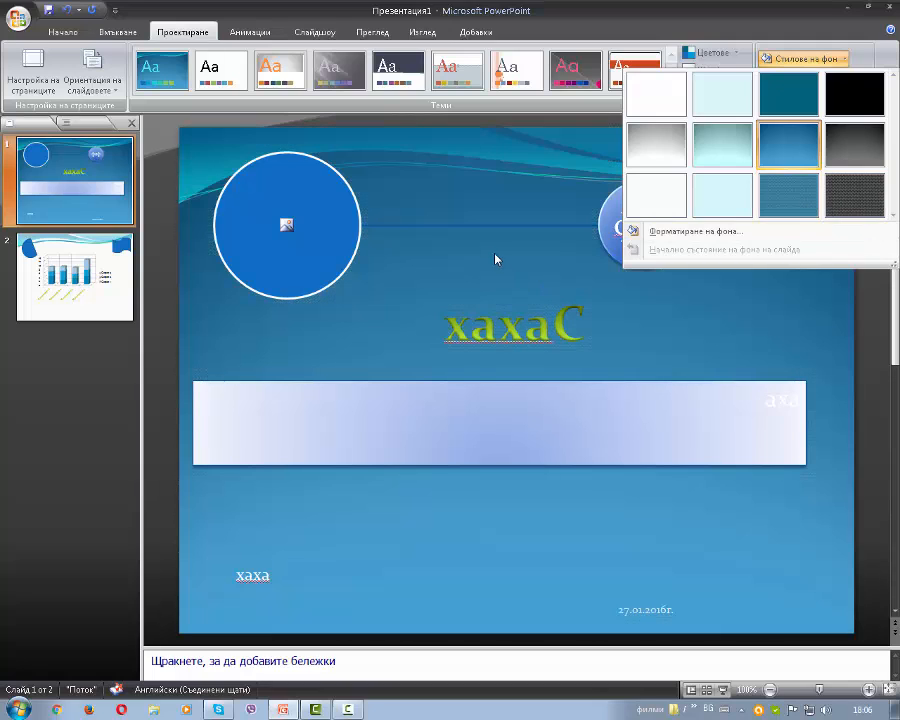
pyautogui.click(75, 277)
pyautogui.click(807, 58)
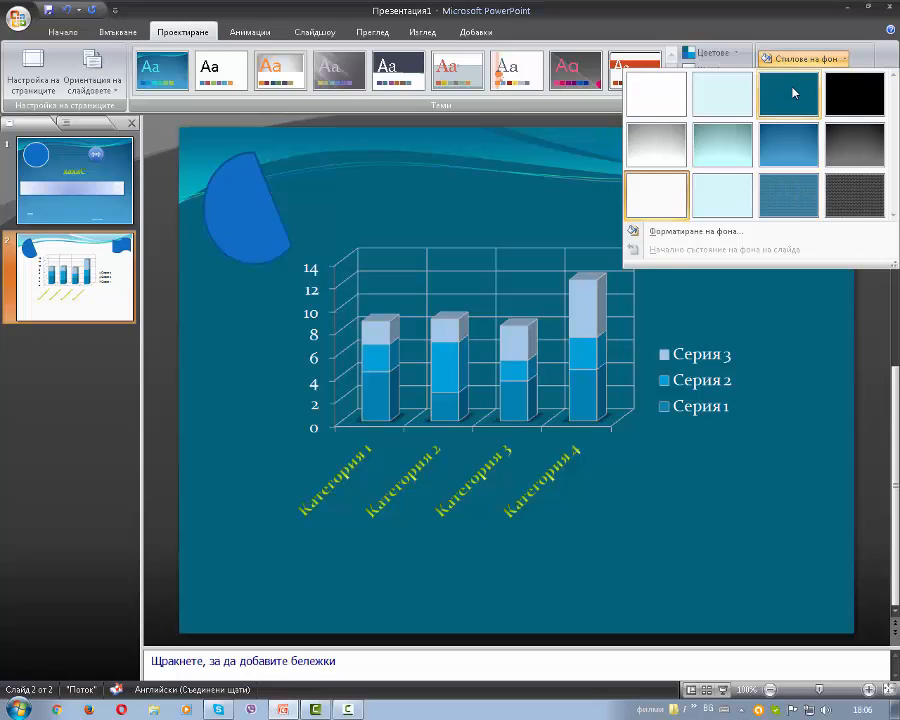
pyautogui.click(795, 93)
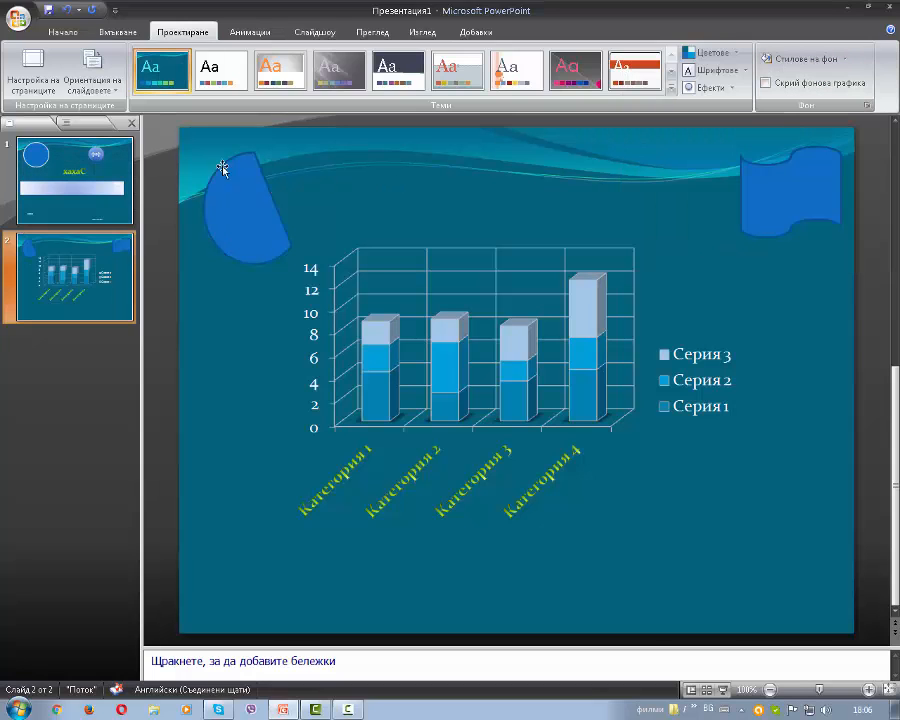
pyautogui.click(77, 135)
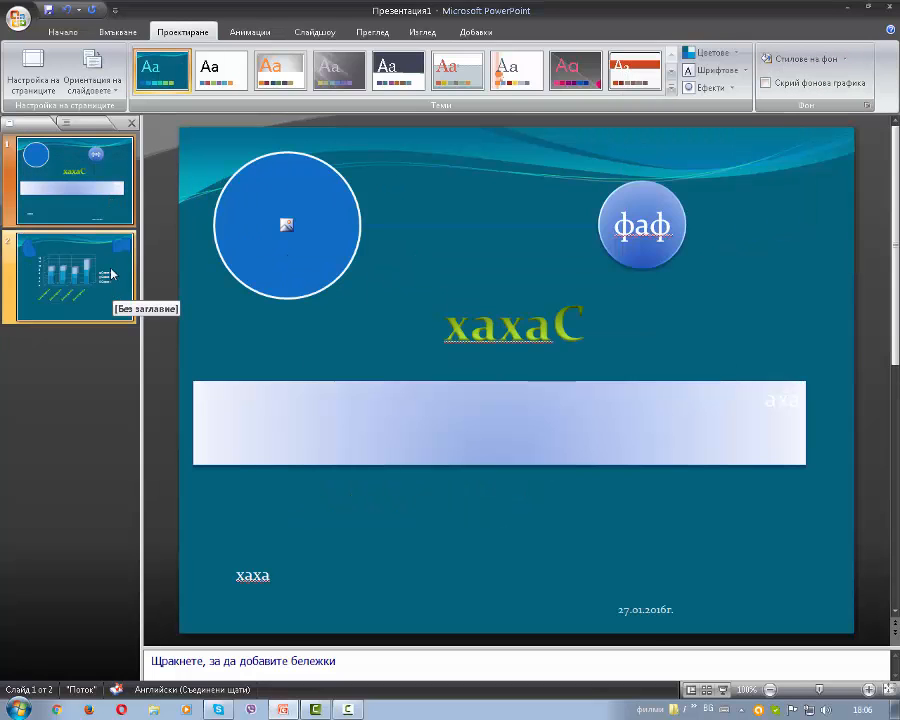